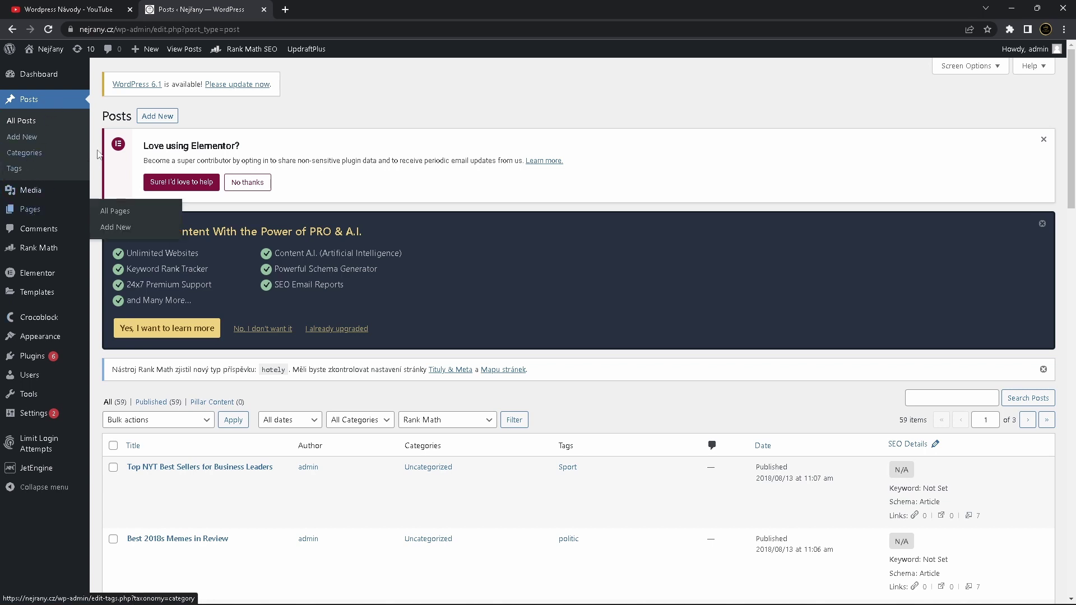
# Open a new standard post, review its settings such as categories, tags and featured image, and return to the posts list
pyautogui.click(157, 118)
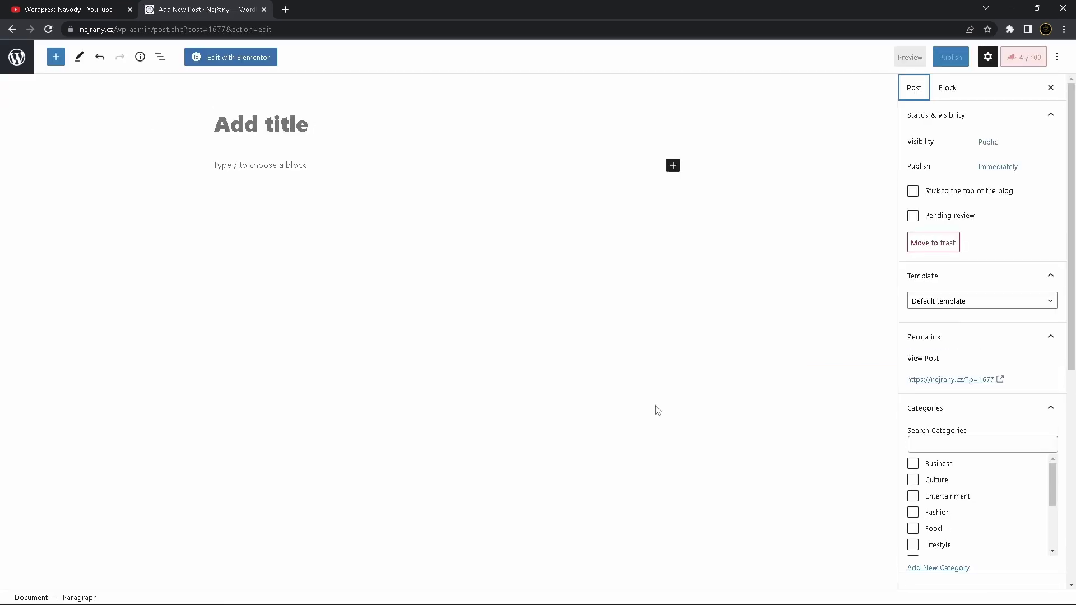
pyautogui.scroll(-7, 976, 279)
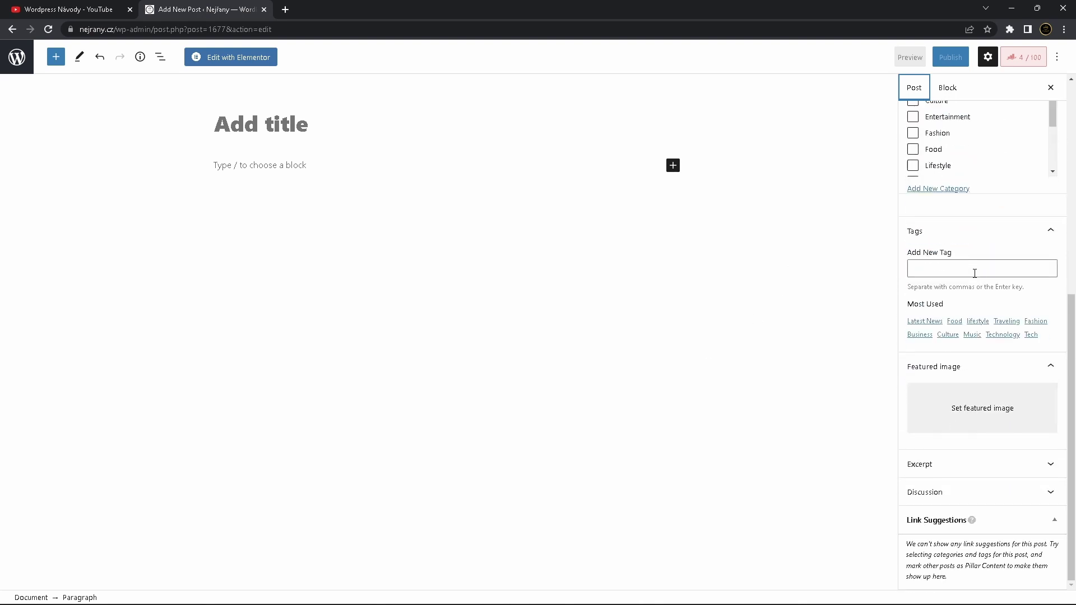
pyautogui.scroll(7, 975, 274)
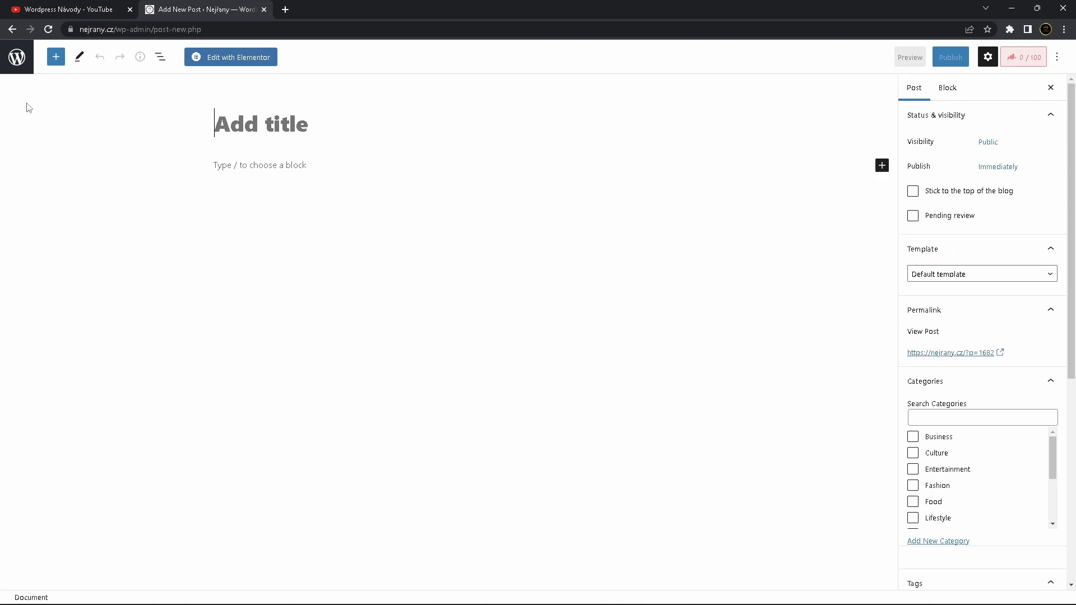
pyautogui.click(17, 58)
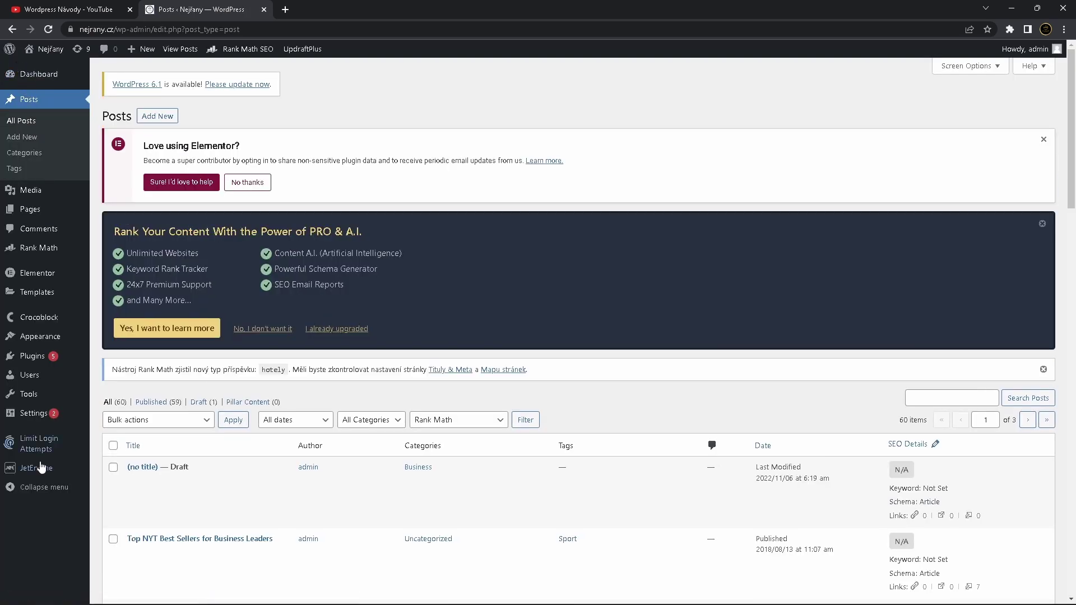
# Start a new JetEngine custom post type with the name Hotels and the slug hotels
pyautogui.moveTo(41, 467)
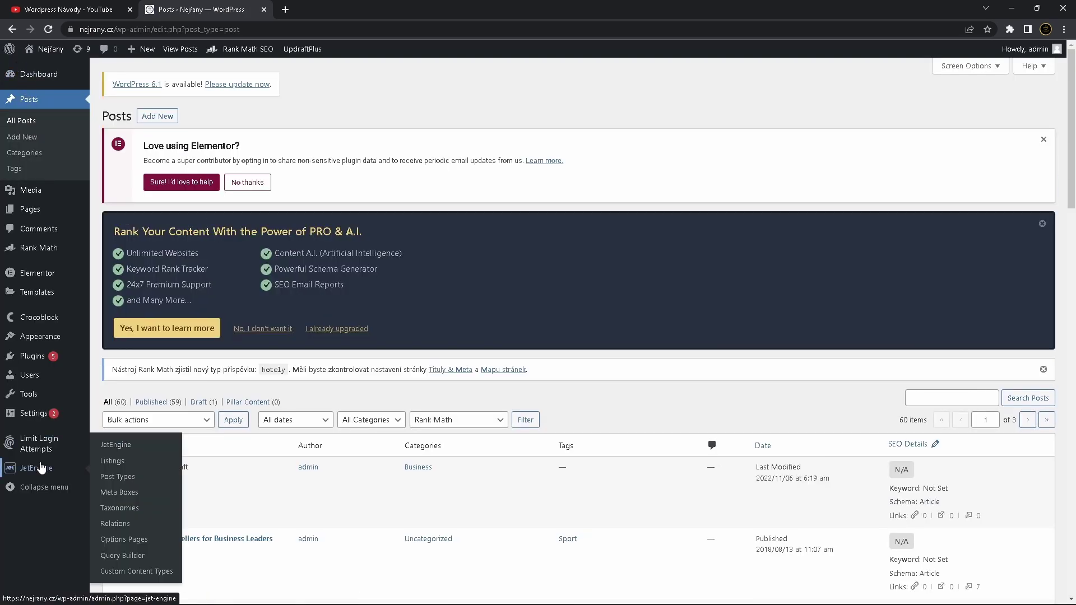
pyautogui.click(121, 481)
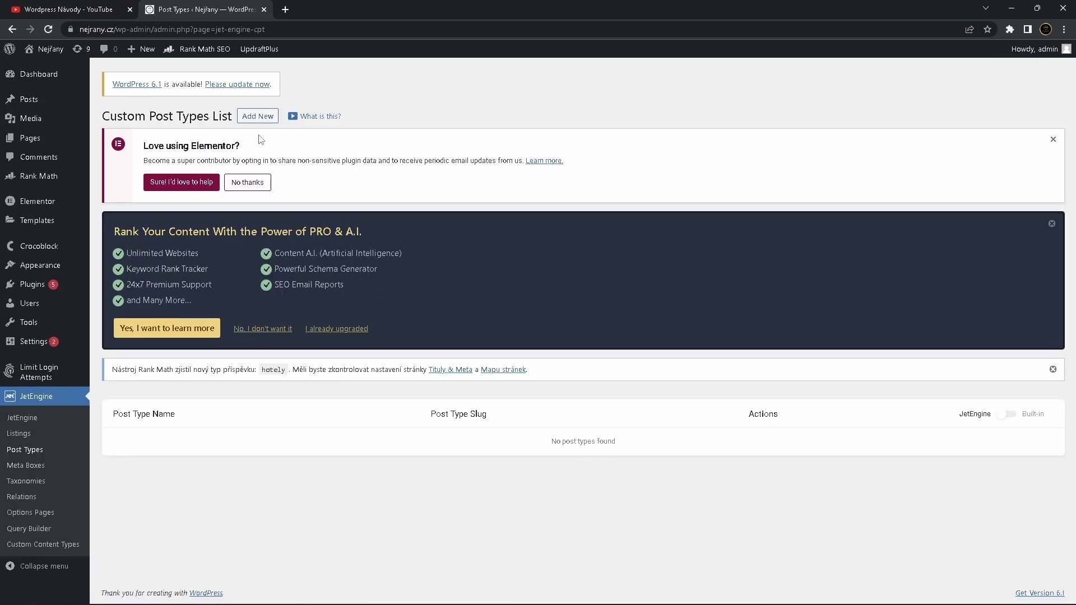
pyautogui.click(269, 122)
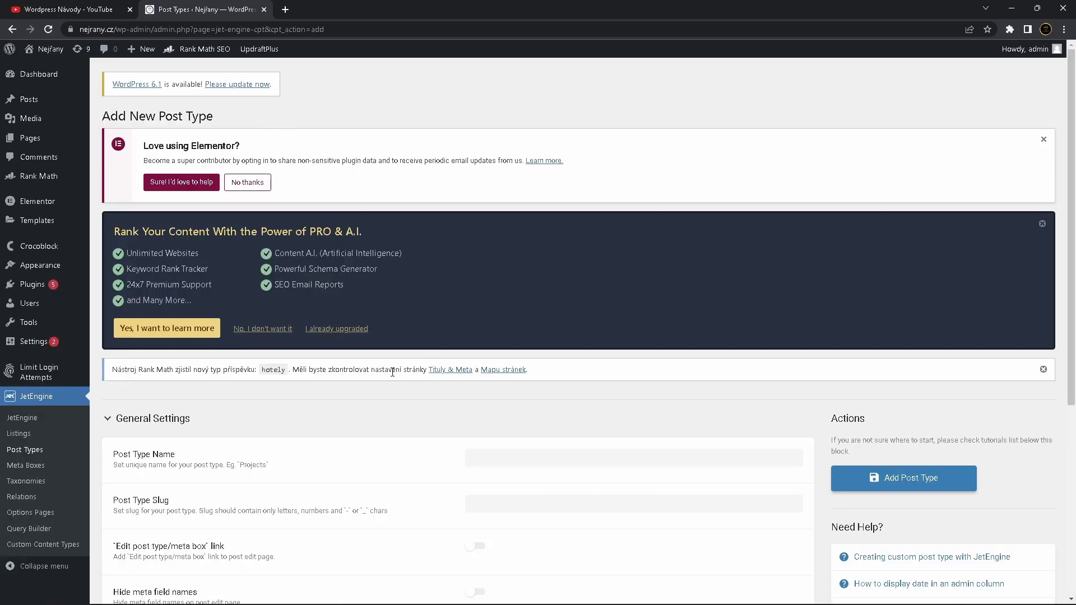
pyautogui.scroll(-3, 392, 372)
pyautogui.click(518, 294)
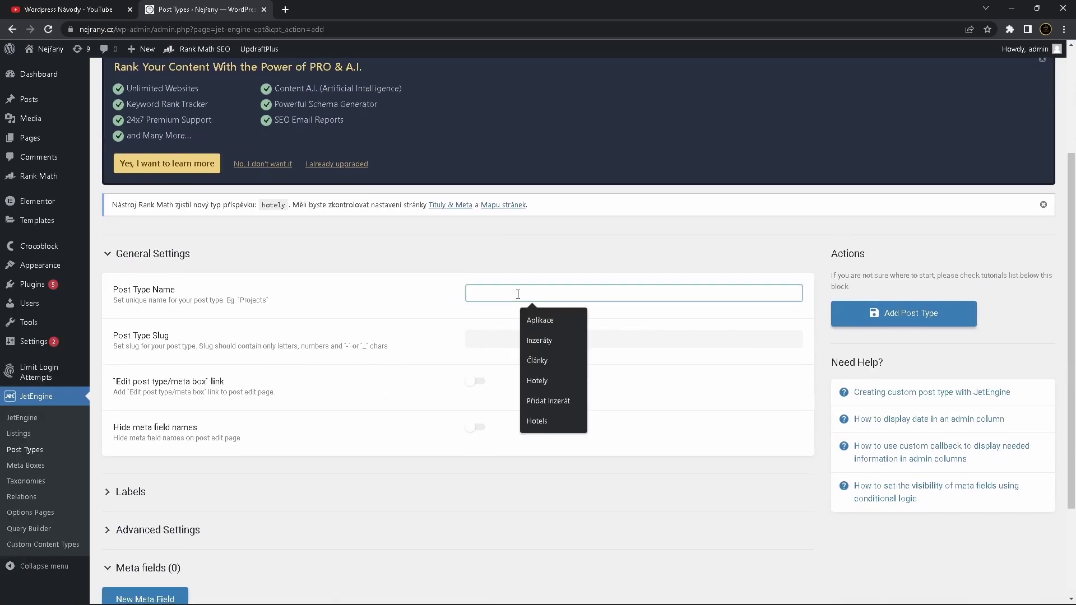
pyautogui.write('Hotels')
pyautogui.click(501, 340)
pyautogui.scroll(-2, 501, 340)
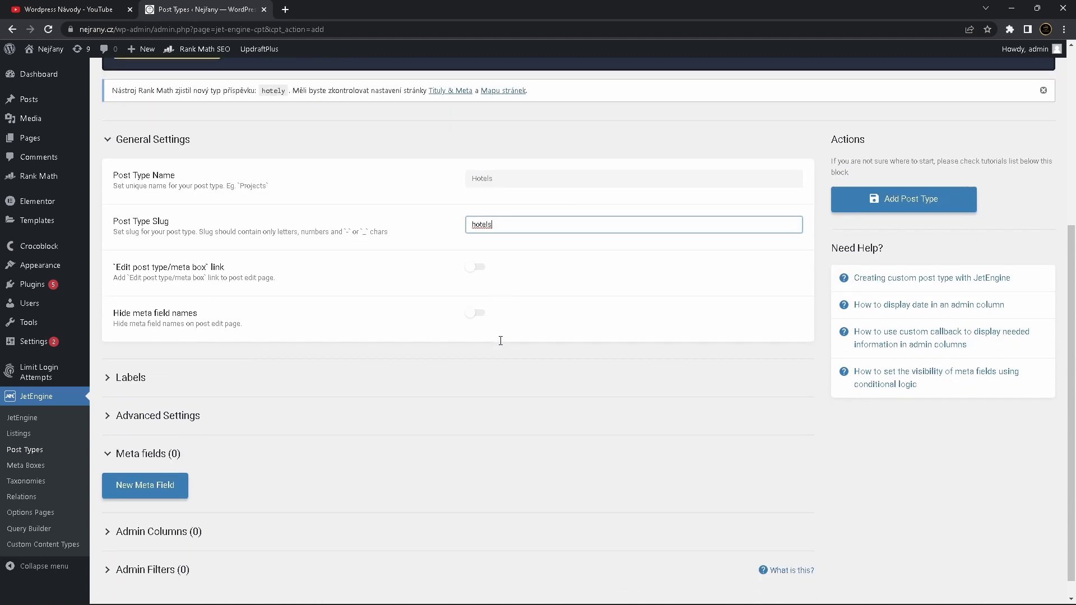
# Set the post type's menu icon to dashicons-building in the advanced settings and add the post type
pyautogui.click(194, 401)
pyautogui.scroll(-15, 559, 367)
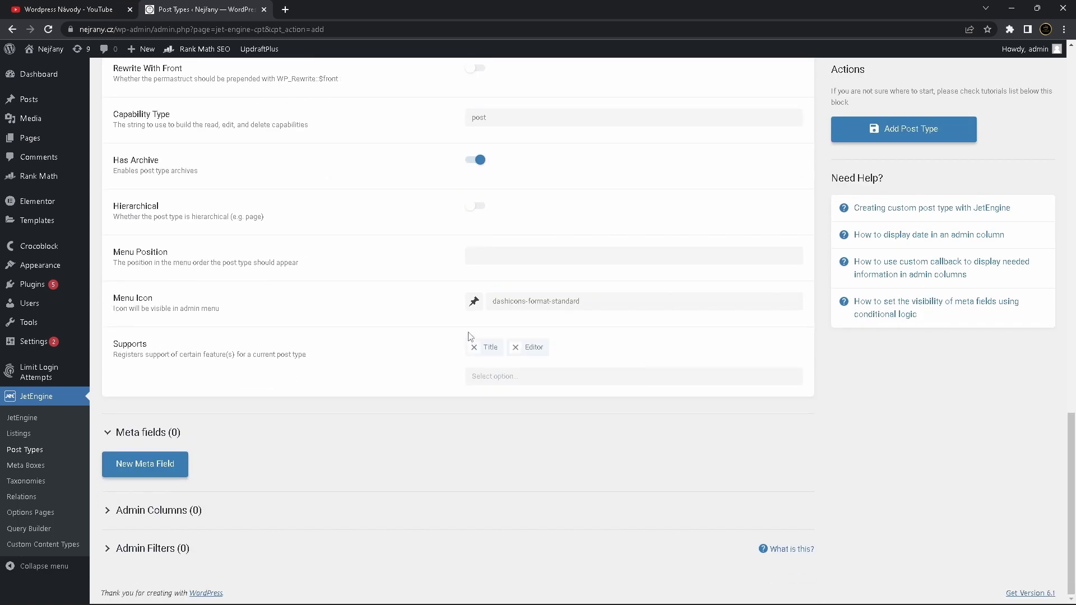
pyautogui.click(516, 301)
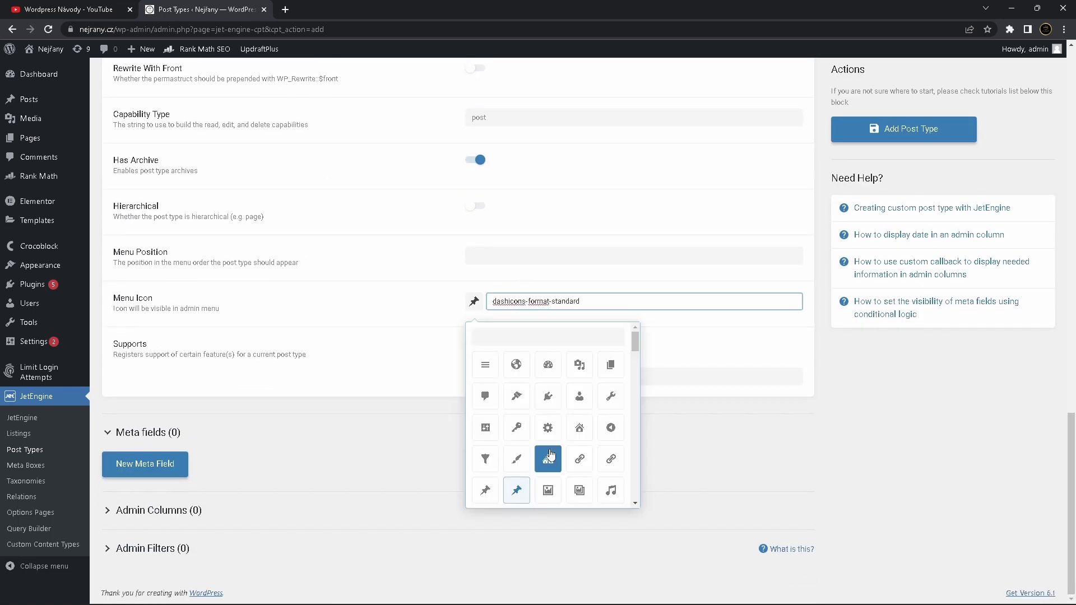
pyautogui.scroll(-1, 611, 398)
pyautogui.scroll(-6, 600, 409)
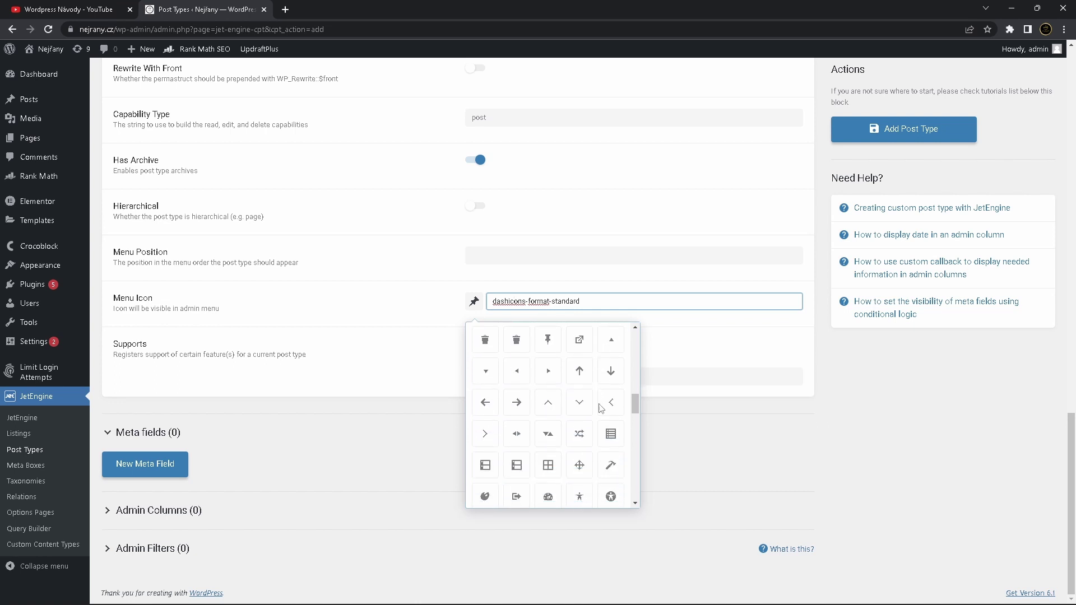
pyautogui.scroll(-4, 601, 409)
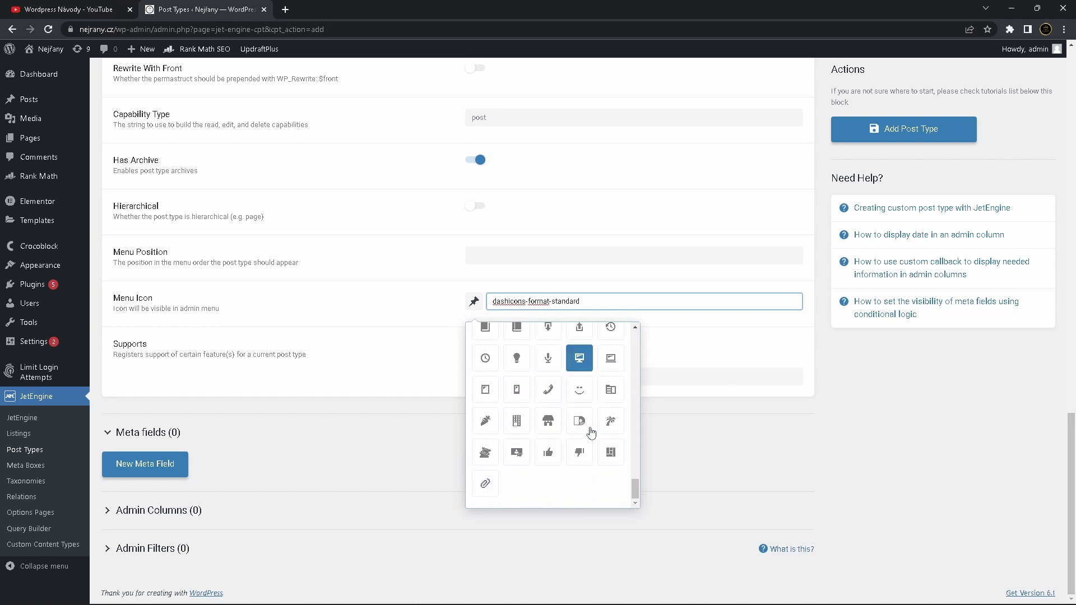
pyautogui.click(516, 424)
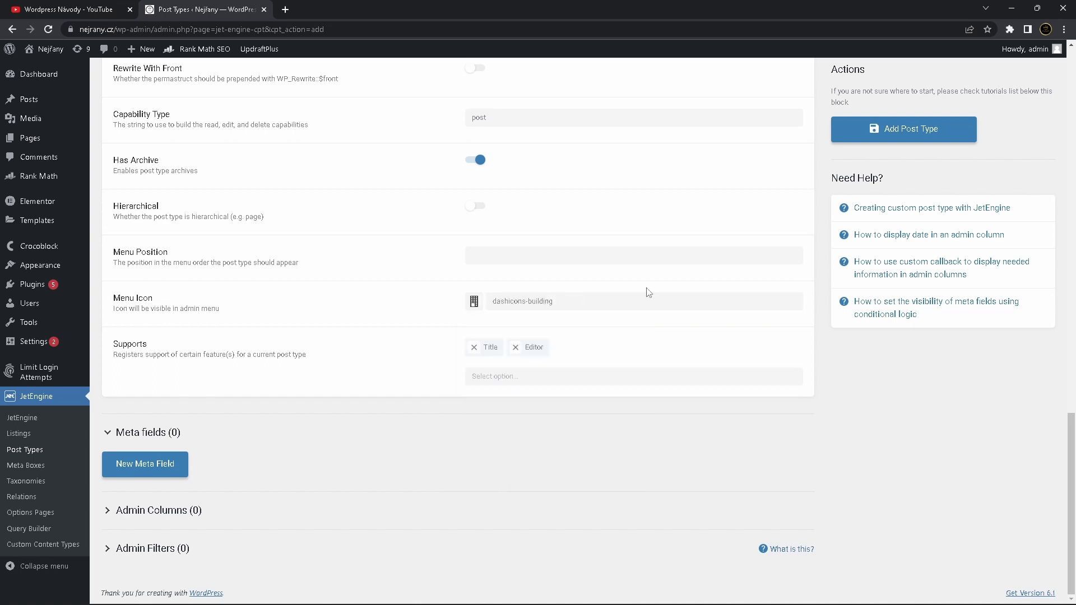
pyautogui.click(902, 131)
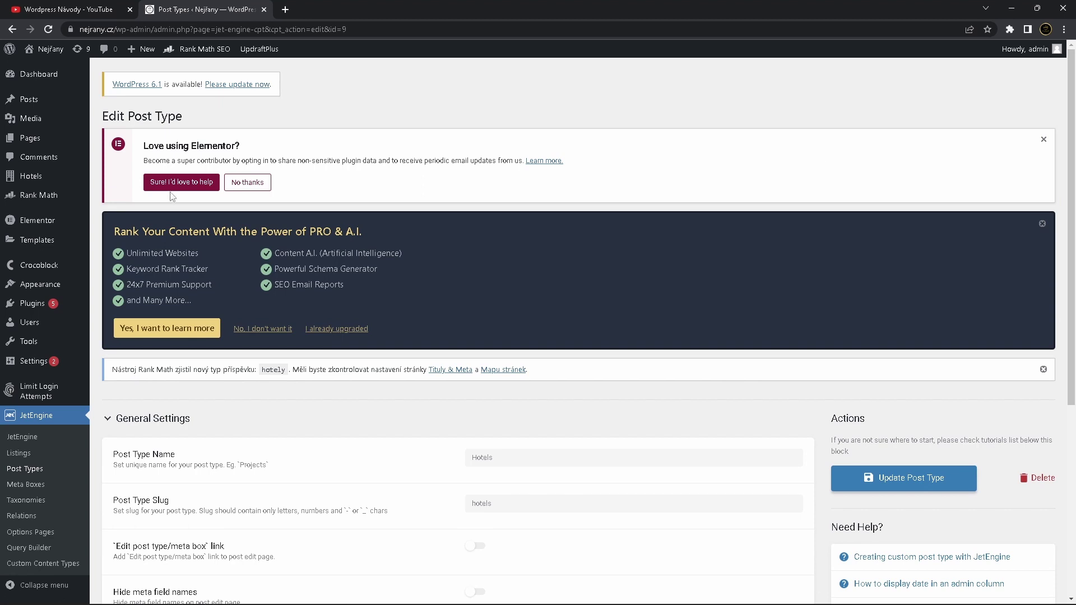
# Open a new entry under the Hotels post type to inspect its editor, then leave without saving
pyautogui.click(34, 184)
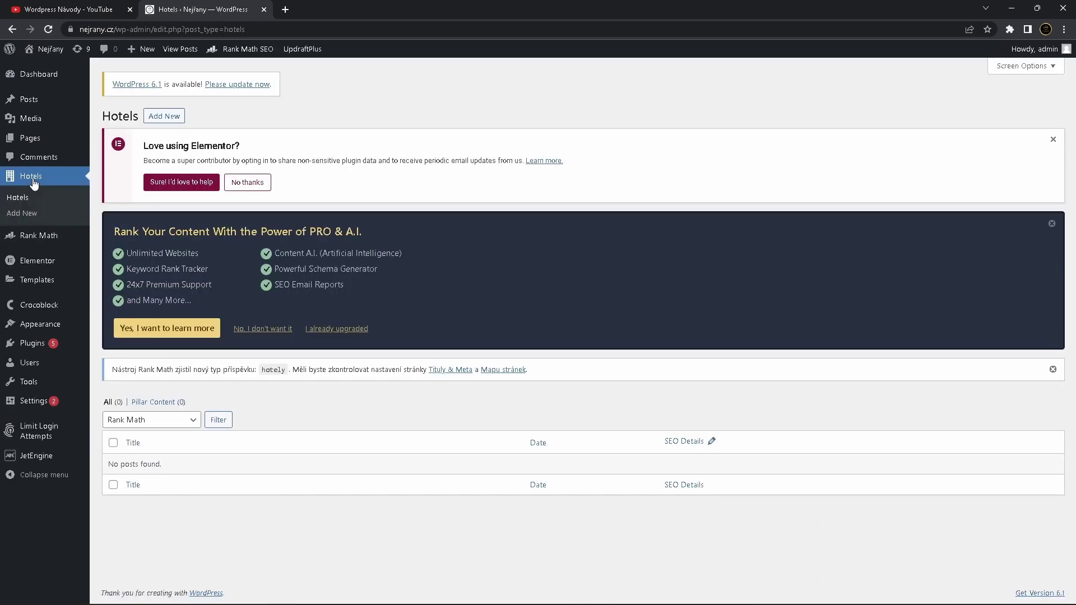
pyautogui.click(166, 116)
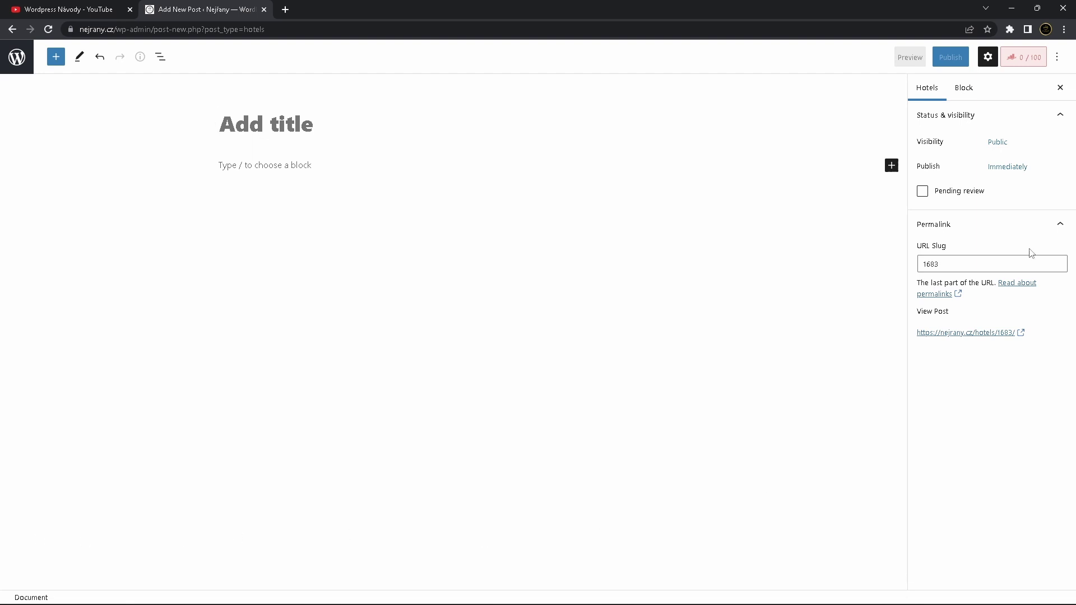
pyautogui.click(20, 65)
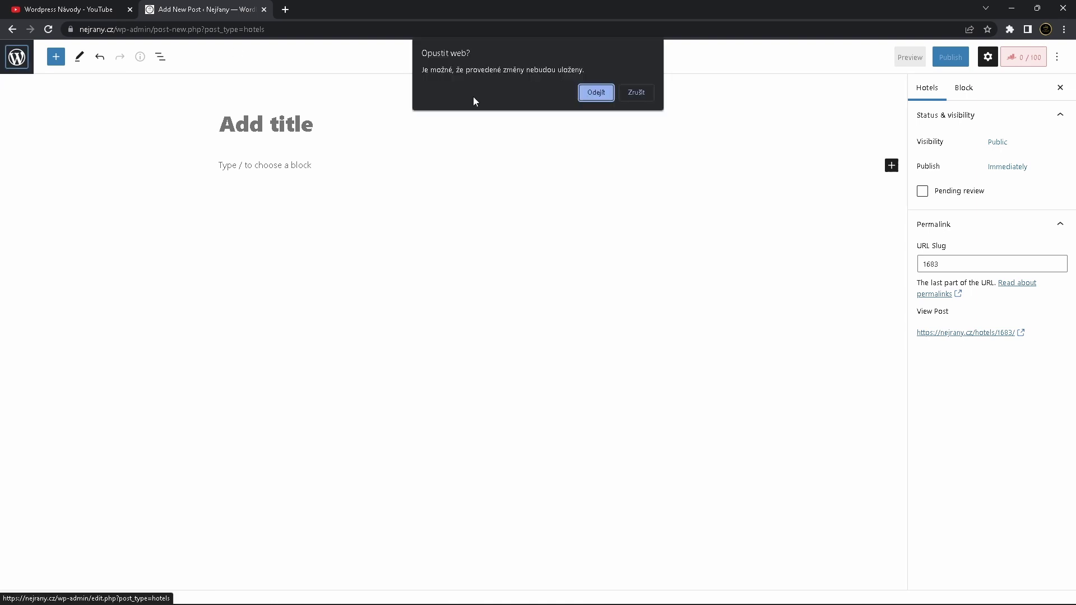
pyautogui.click(595, 93)
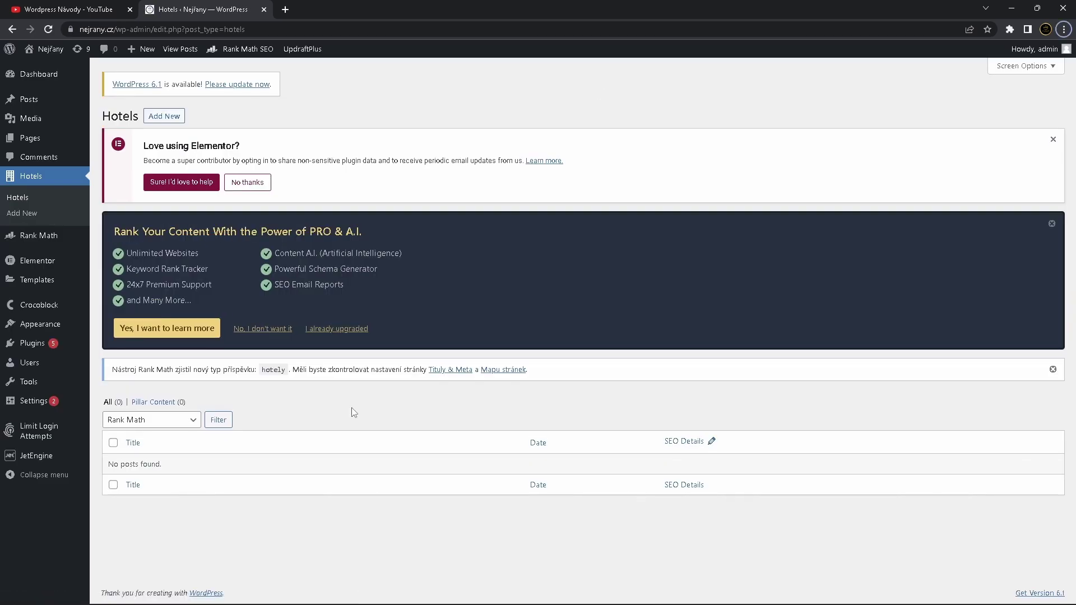
# Edit the Hotels post type in JetEngine and add a meta field with the label and ID hotels
pyautogui.moveTo(78, 457)
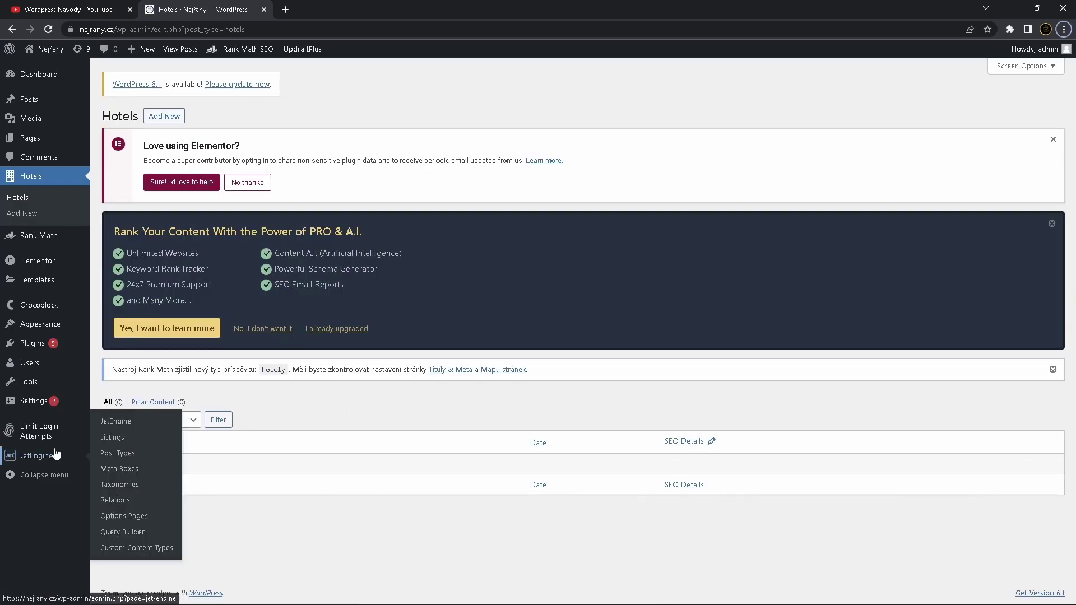
pyautogui.click(109, 452)
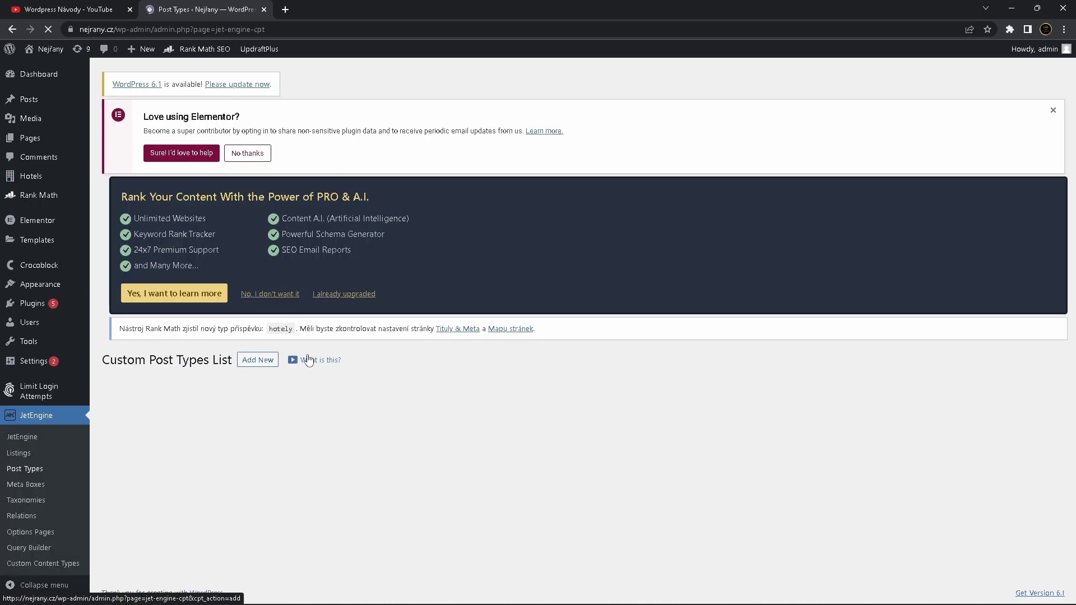
pyautogui.click(128, 443)
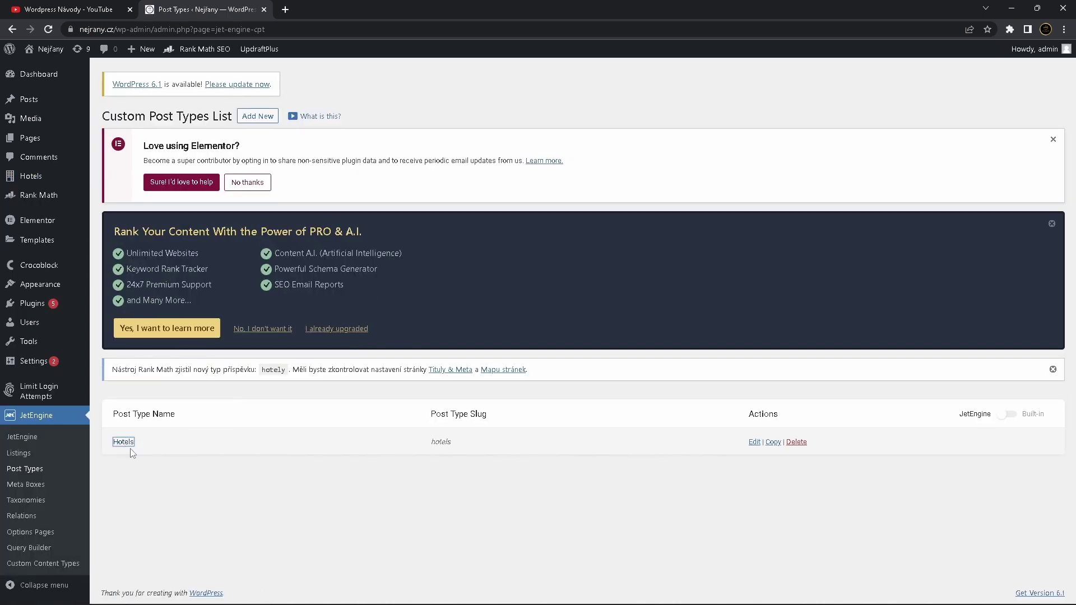
pyautogui.click(128, 444)
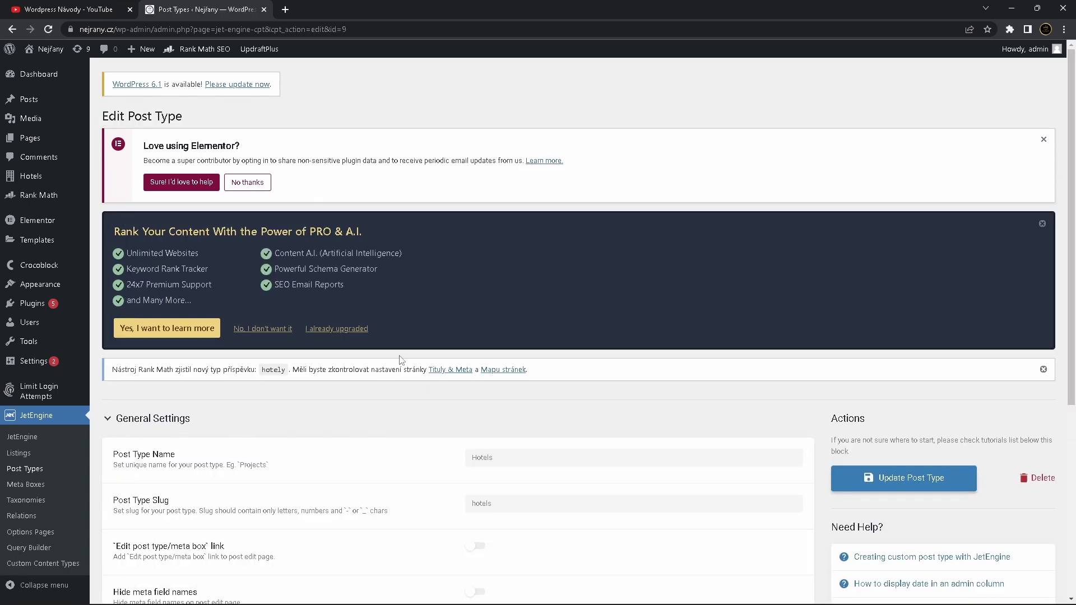
pyautogui.scroll(-5, 365, 339)
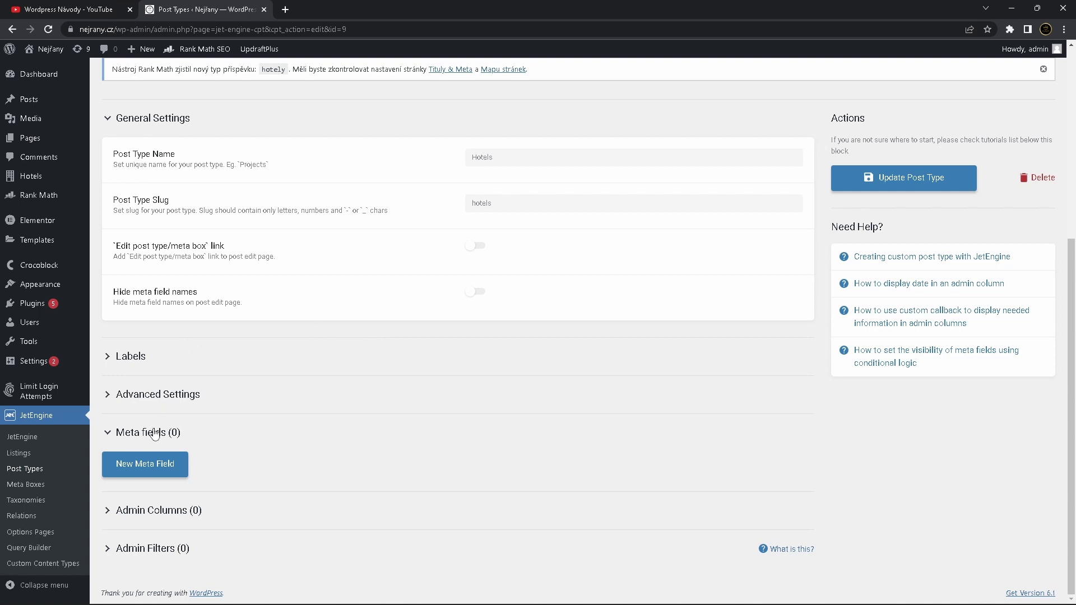
pyautogui.click(177, 469)
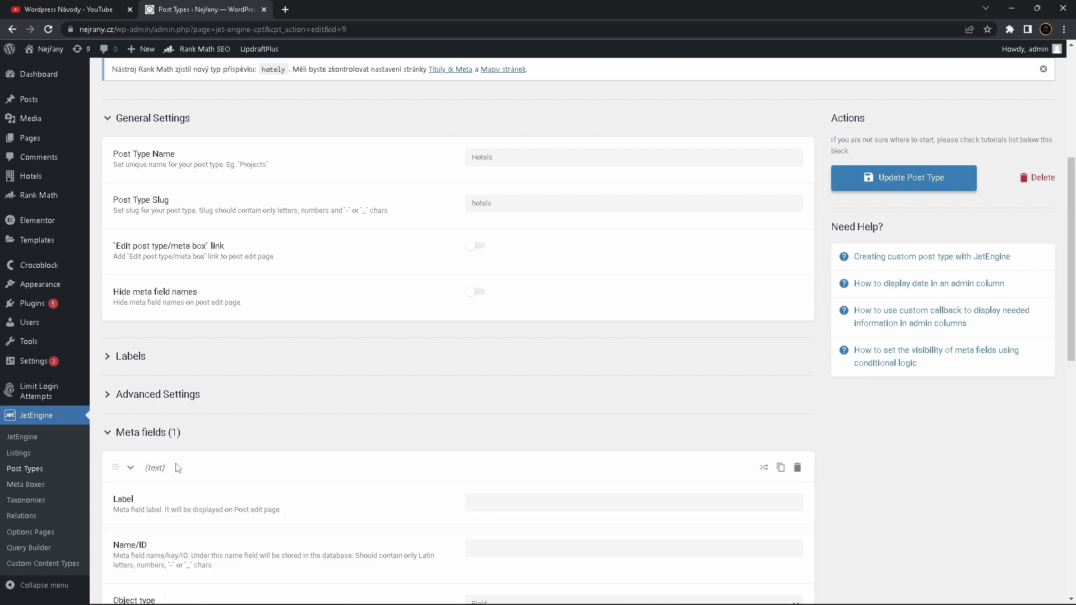
pyautogui.scroll(-4, 453, 418)
pyautogui.click(528, 288)
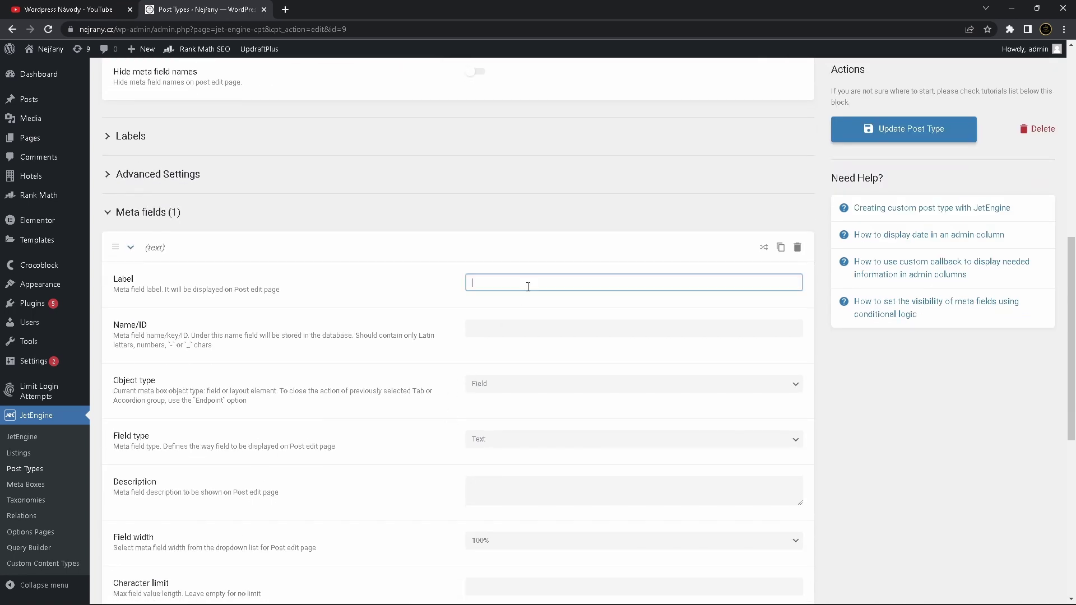
pyautogui.write('hotels')
pyautogui.click(527, 326)
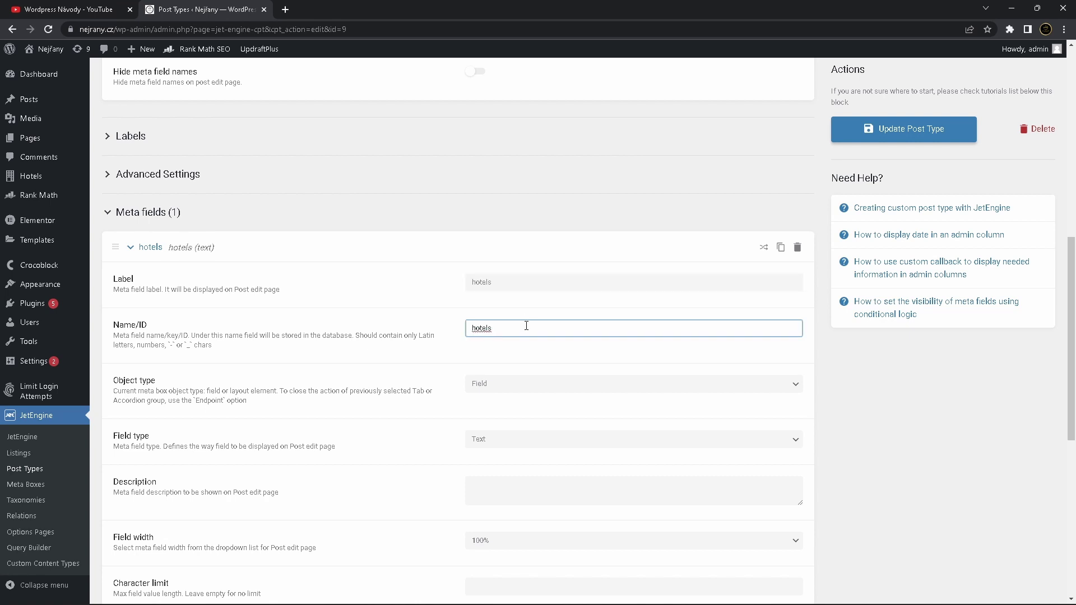
# Make the hotels meta field required and update the post type
pyautogui.scroll(-1, 526, 326)
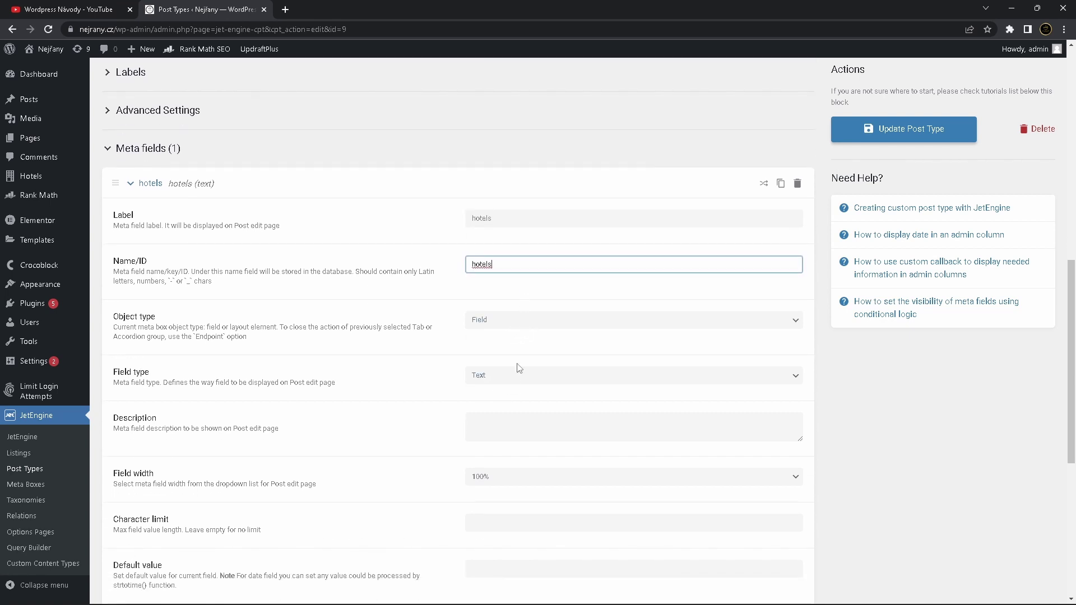
pyautogui.scroll(-4, 517, 367)
pyautogui.scroll(-2, 517, 367)
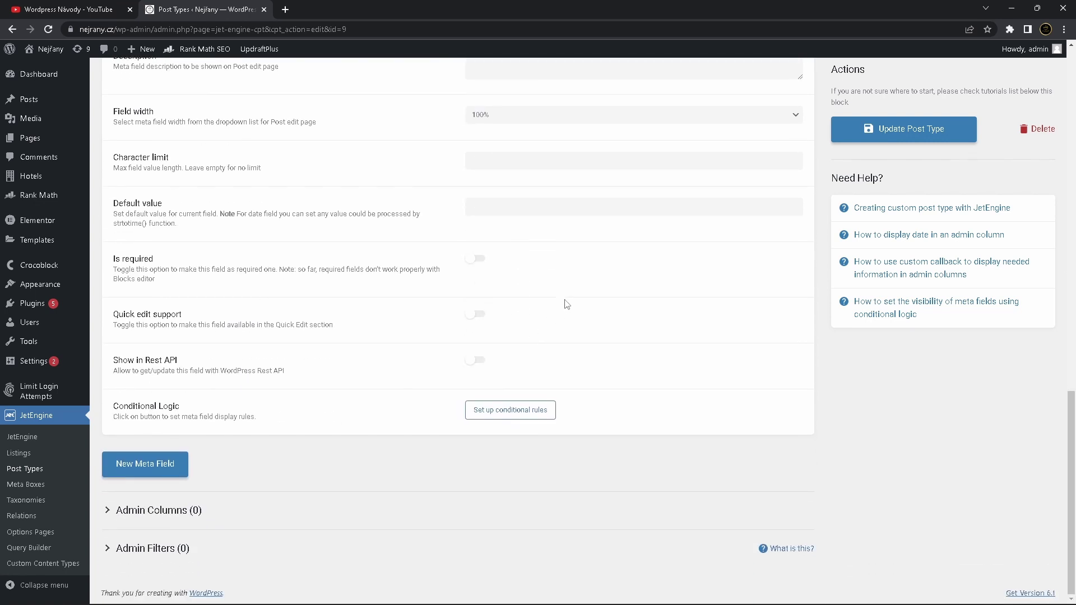
pyautogui.click(478, 260)
pyautogui.click(911, 136)
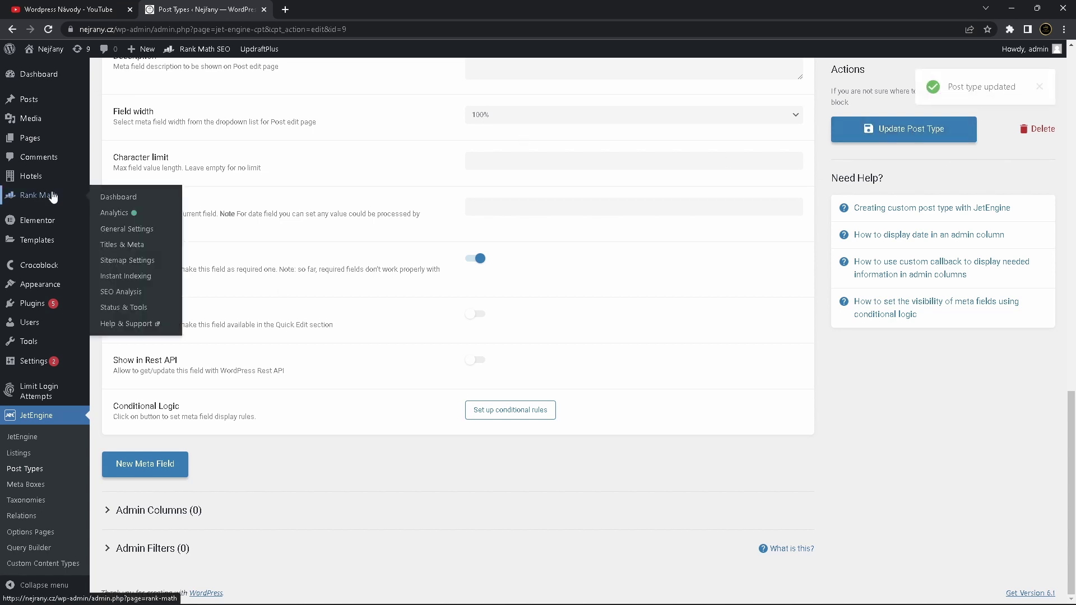
# Open a new Hotels entry in a separate tab to check its editor with the meta field
pyautogui.click(33, 181)
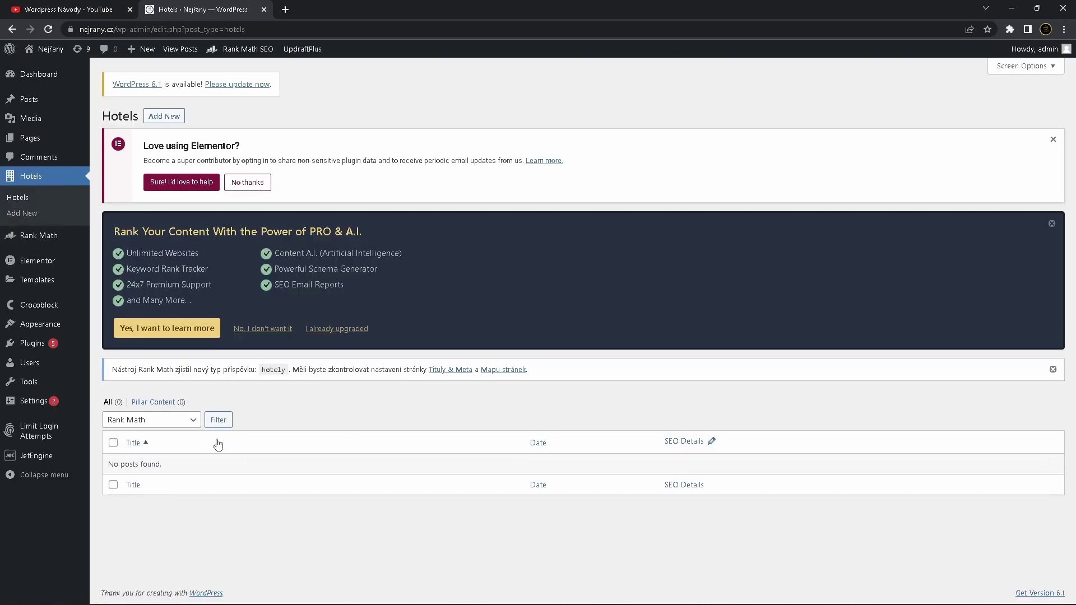
pyautogui.click(168, 117)
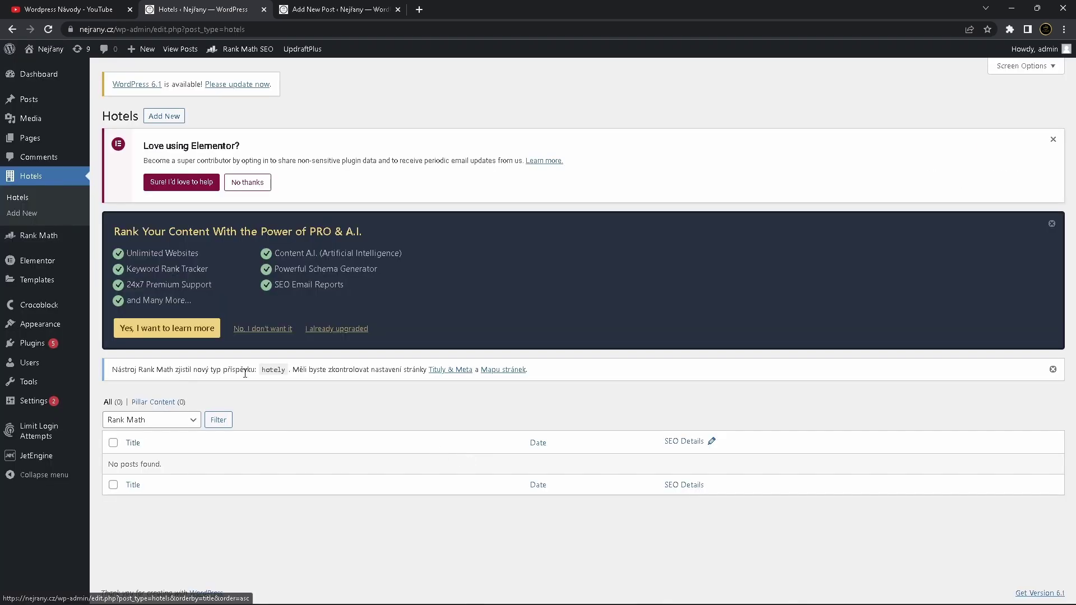
# Open the Hotels post type for editing in JetEngine and expand its meta fields section
pyautogui.moveTo(42, 458)
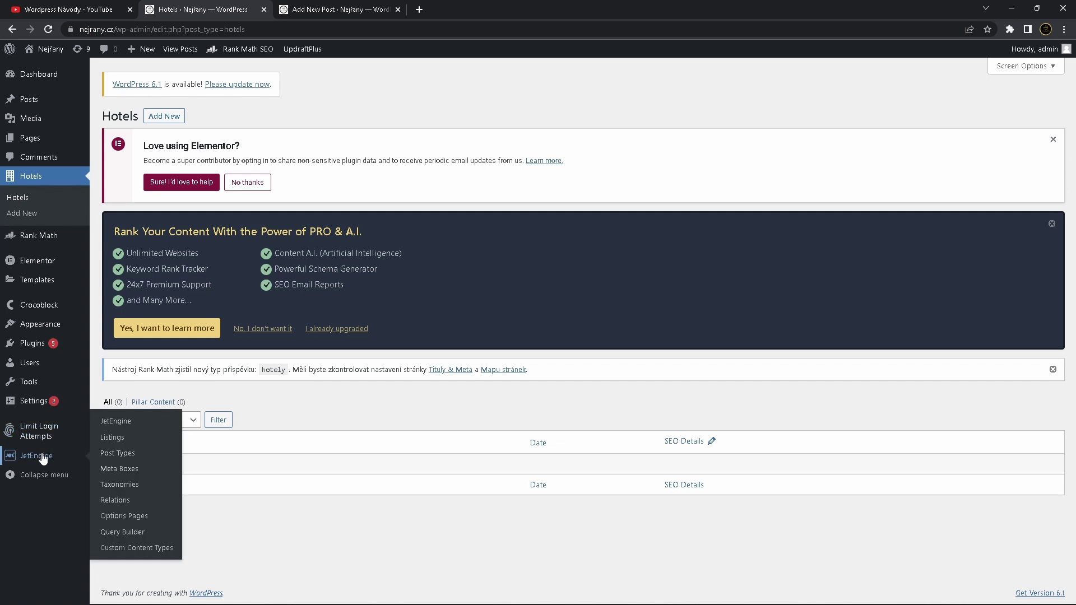
pyautogui.click(126, 454)
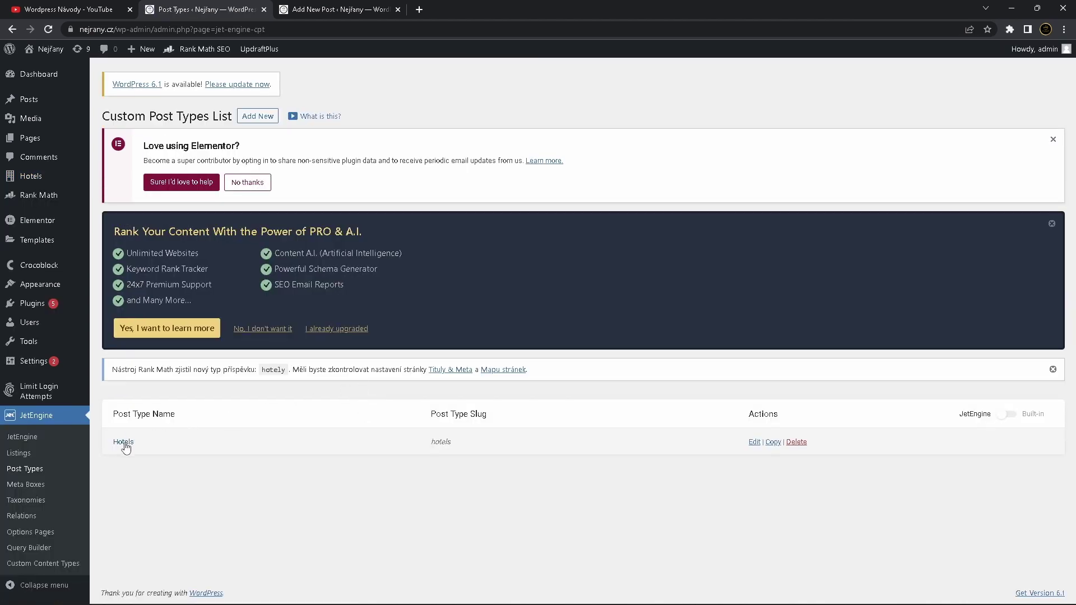
pyautogui.click(124, 444)
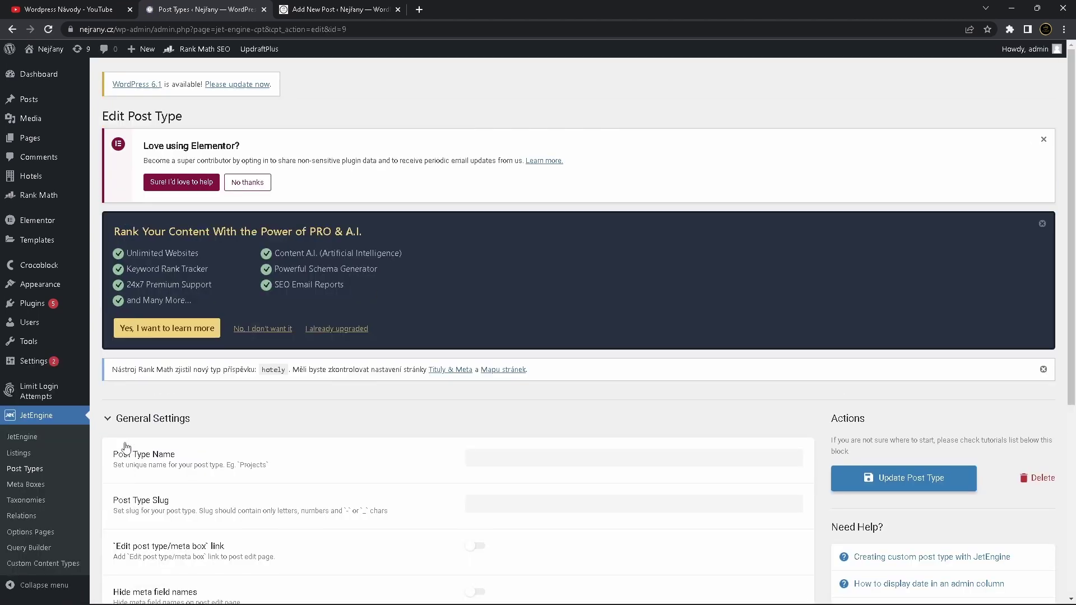
pyautogui.scroll(-3, 329, 357)
pyautogui.scroll(-2, 329, 357)
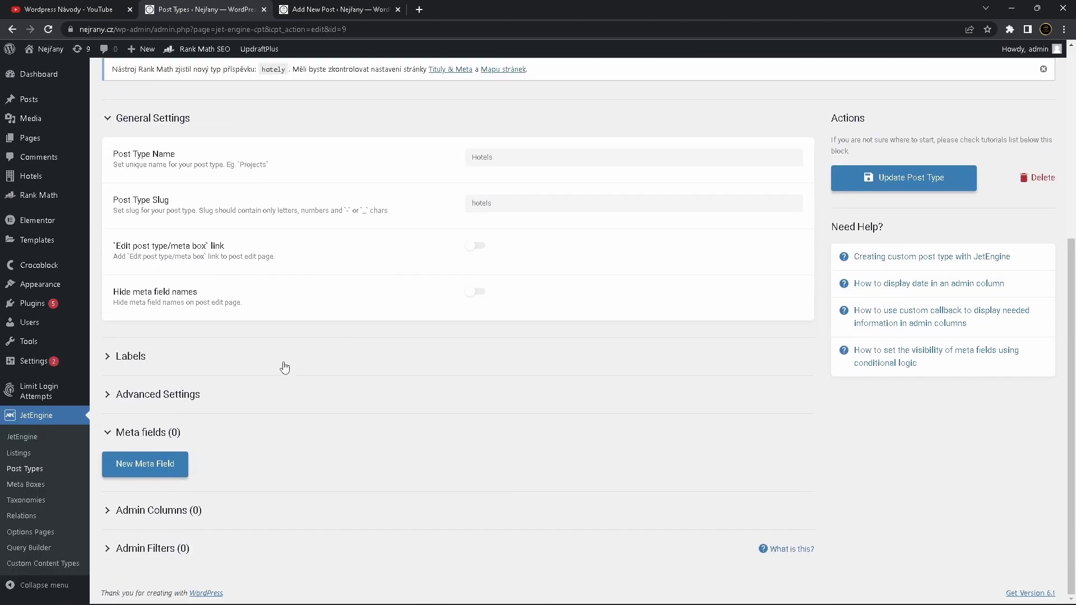
pyautogui.click(180, 433)
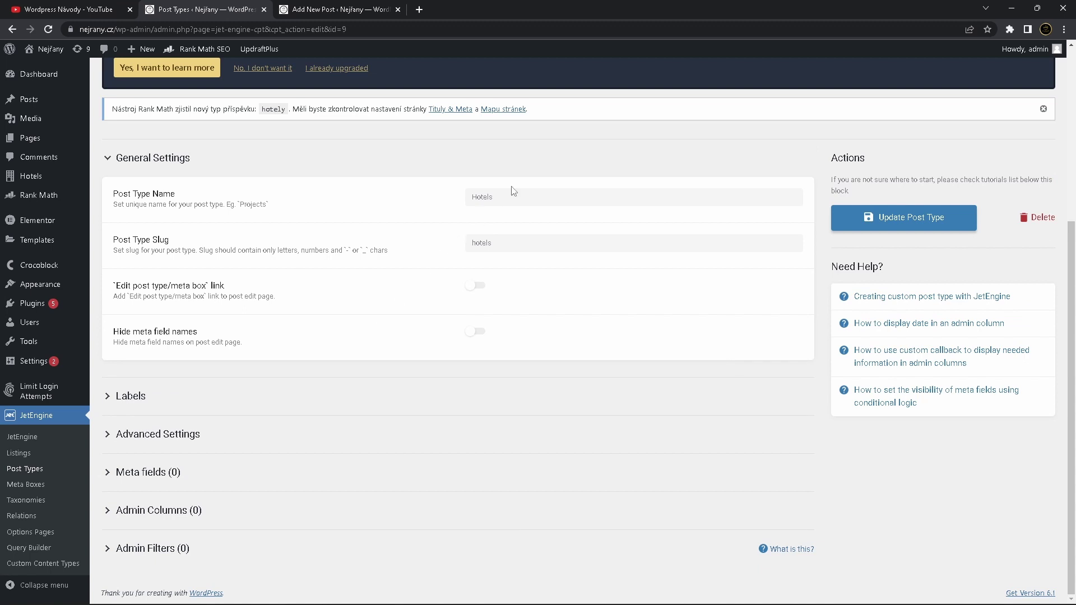
pyautogui.click(181, 472)
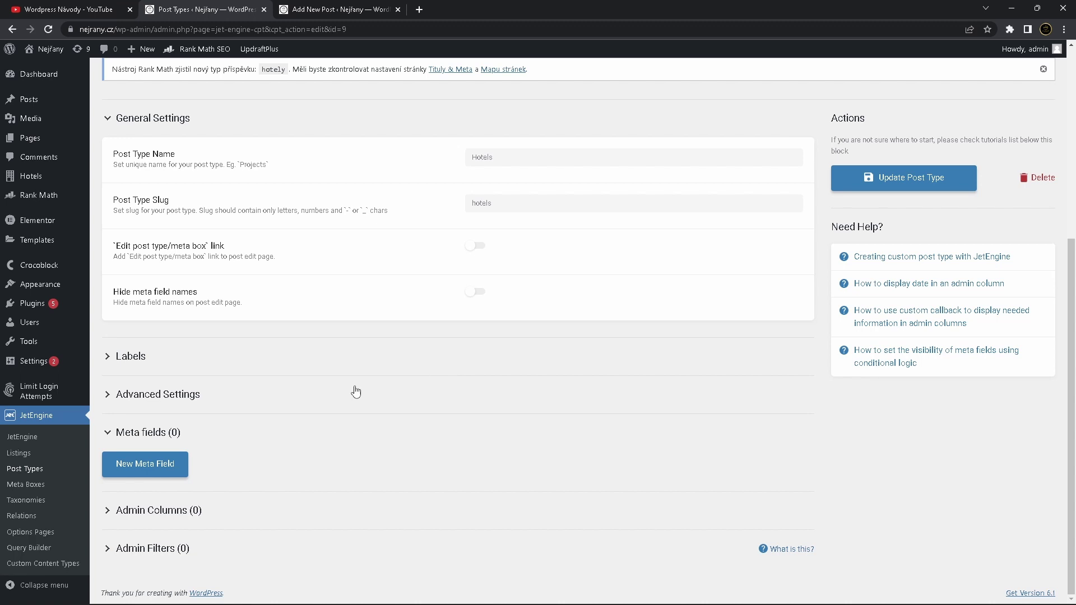
# Add a meta field to the Hotels post type with the label Hotel name and the ID hotel-name
pyautogui.click(153, 464)
pyautogui.scroll(-4, 233, 426)
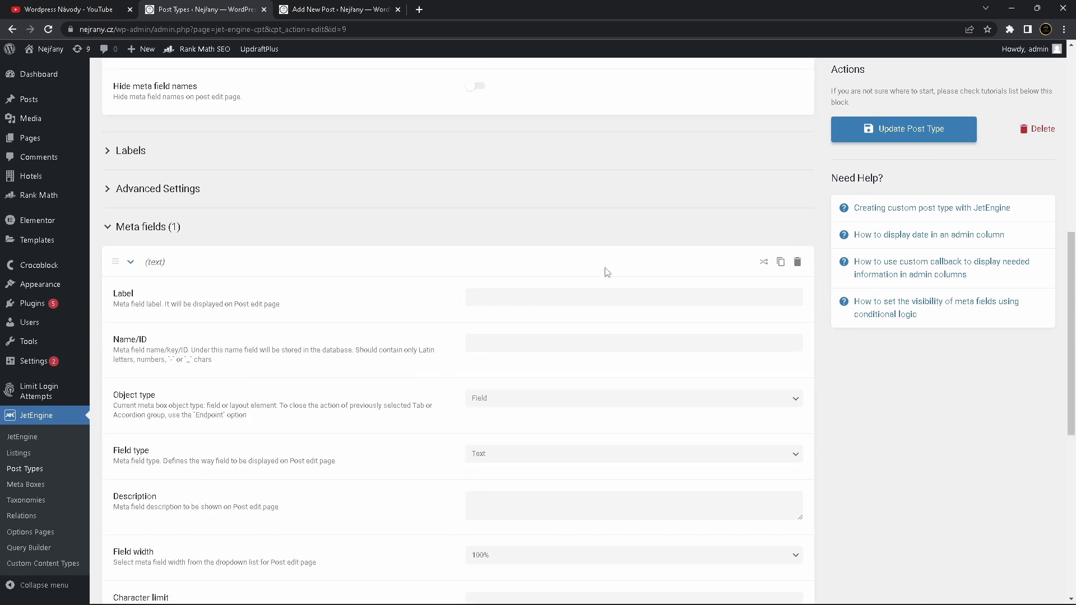
pyautogui.click(600, 298)
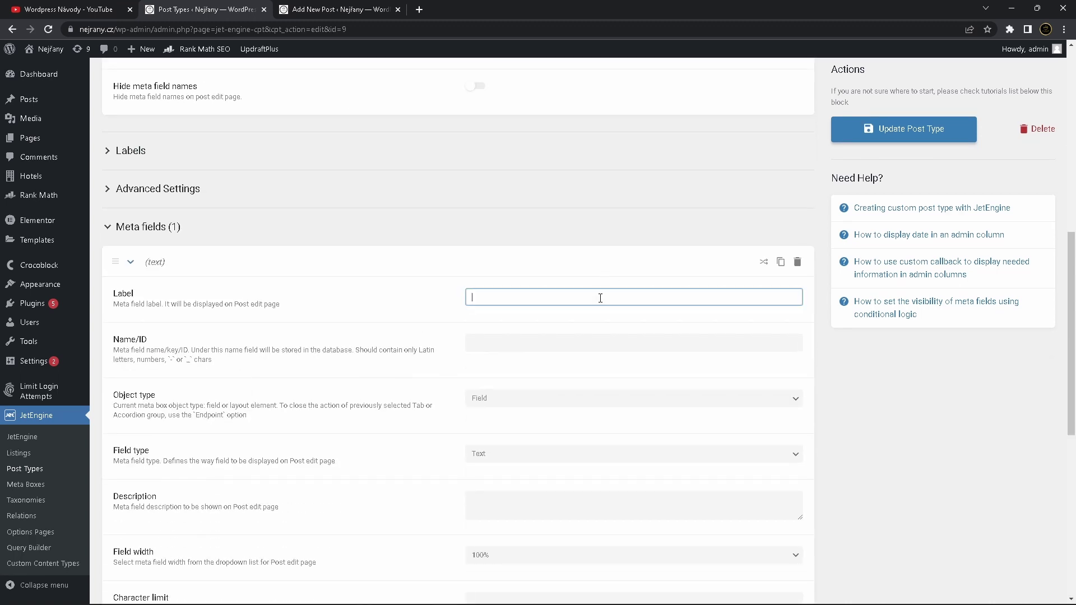
pyautogui.write('Hotel name')
pyautogui.click(589, 344)
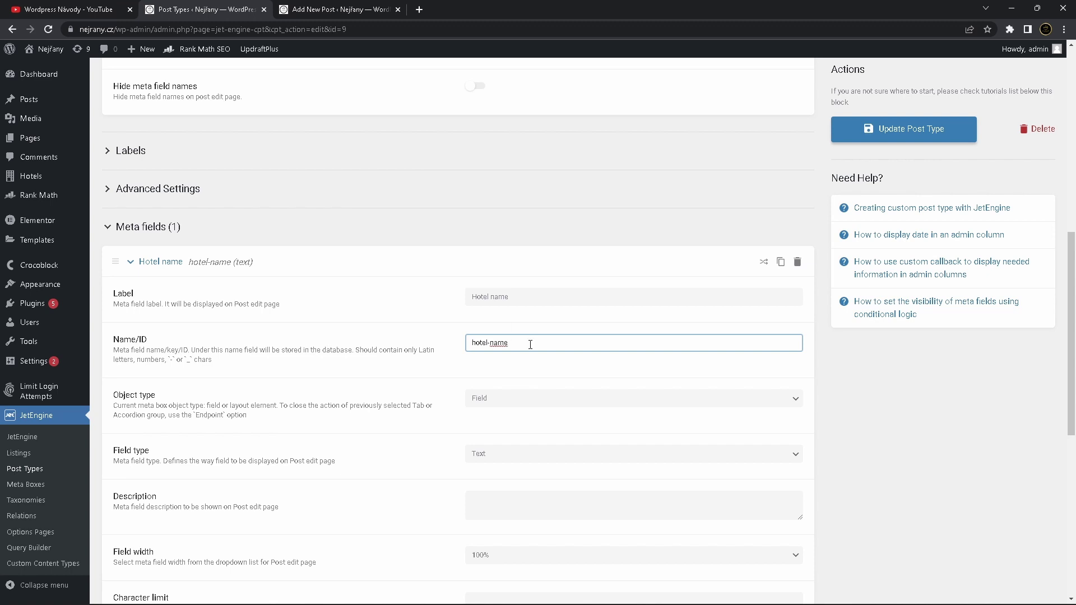
# Make the Hotel name meta field required and update the post type
pyautogui.scroll(-2, 530, 344)
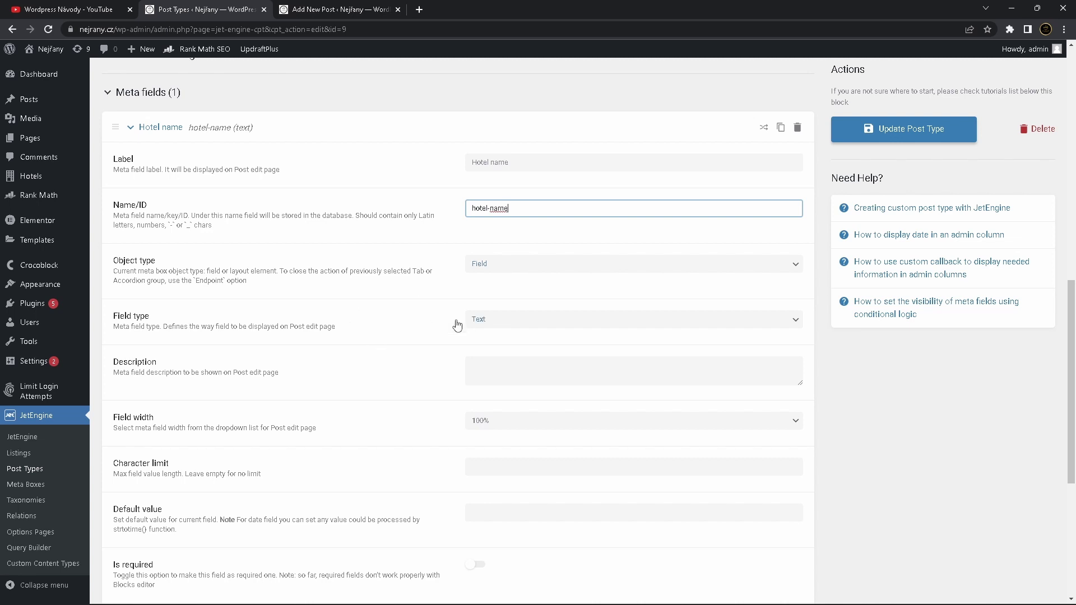
pyautogui.scroll(-5, 421, 318)
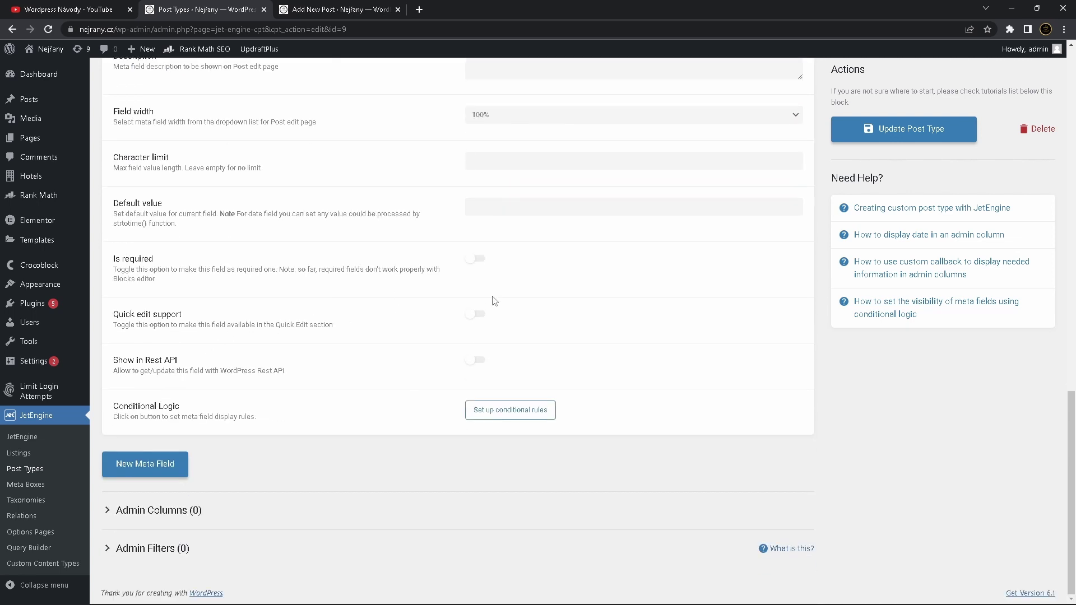
pyautogui.click(480, 262)
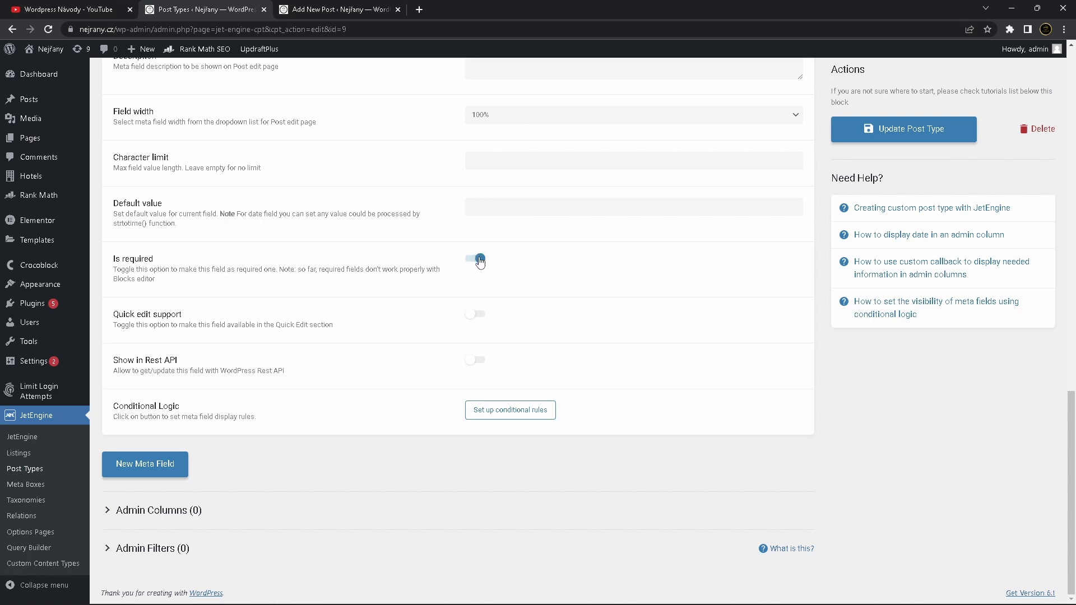
pyautogui.click(894, 133)
# Check the Hotel name field in a new Hotels entry, then leave without saving and close the duplicate editor tab
pyautogui.click(41, 184)
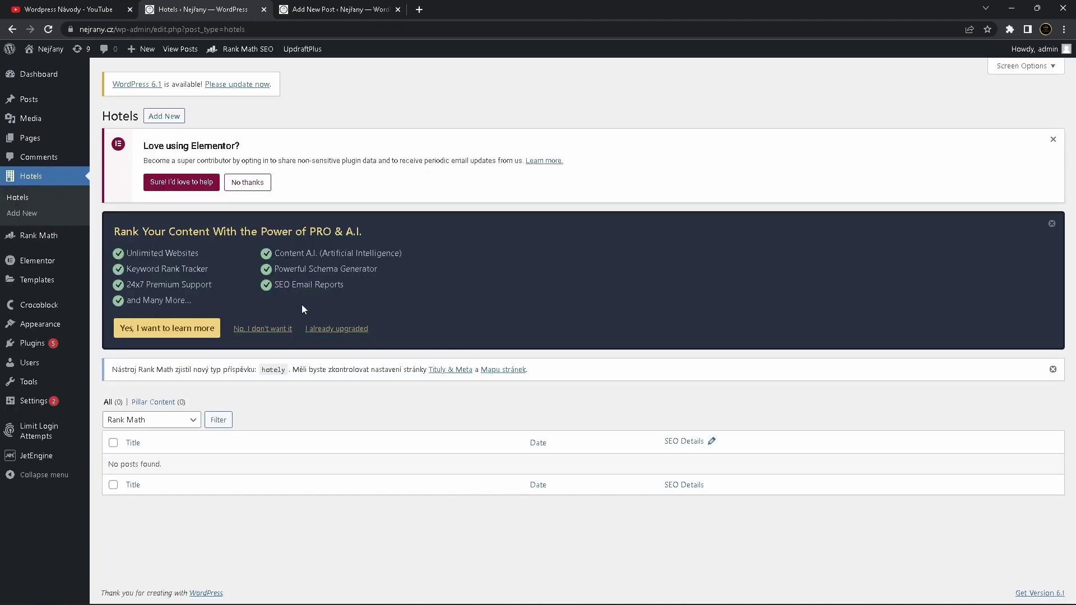
pyautogui.click(166, 116)
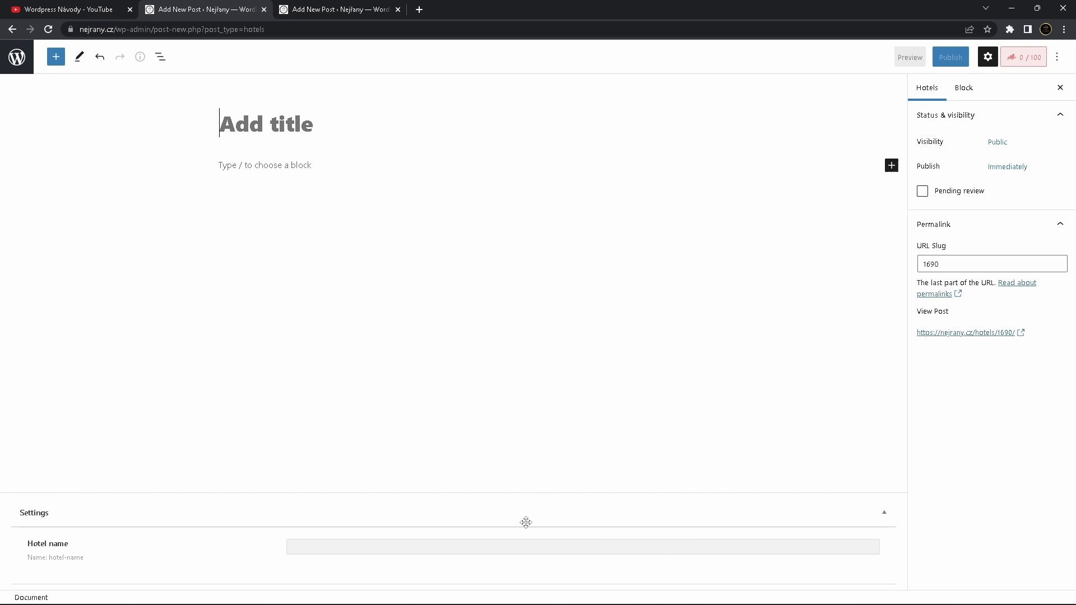
pyautogui.hotkey('ctrl', 'w')
pyautogui.click(8, 63)
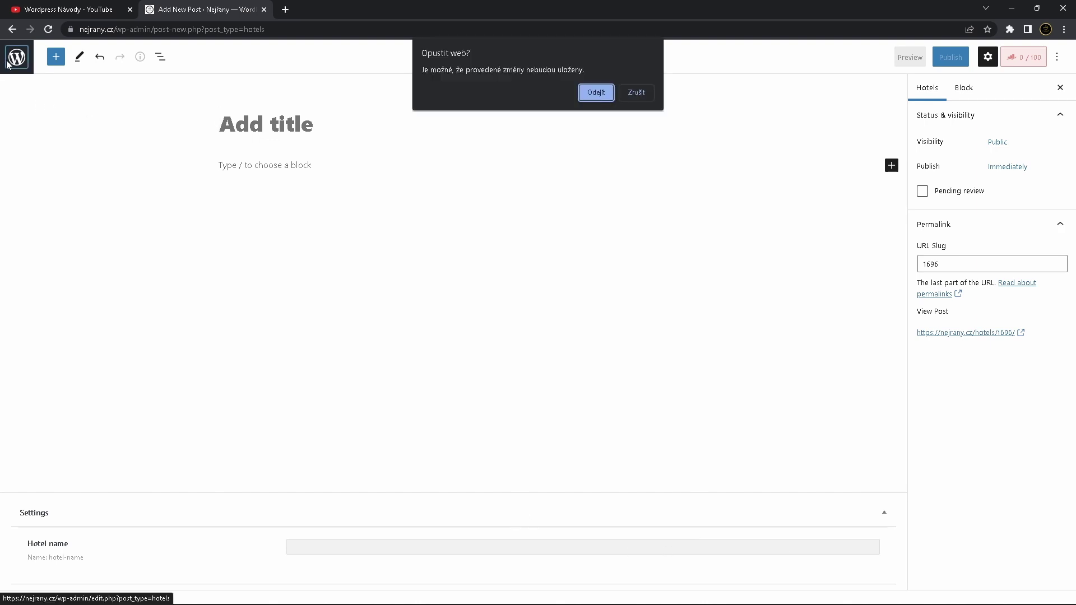
pyautogui.press('Return')
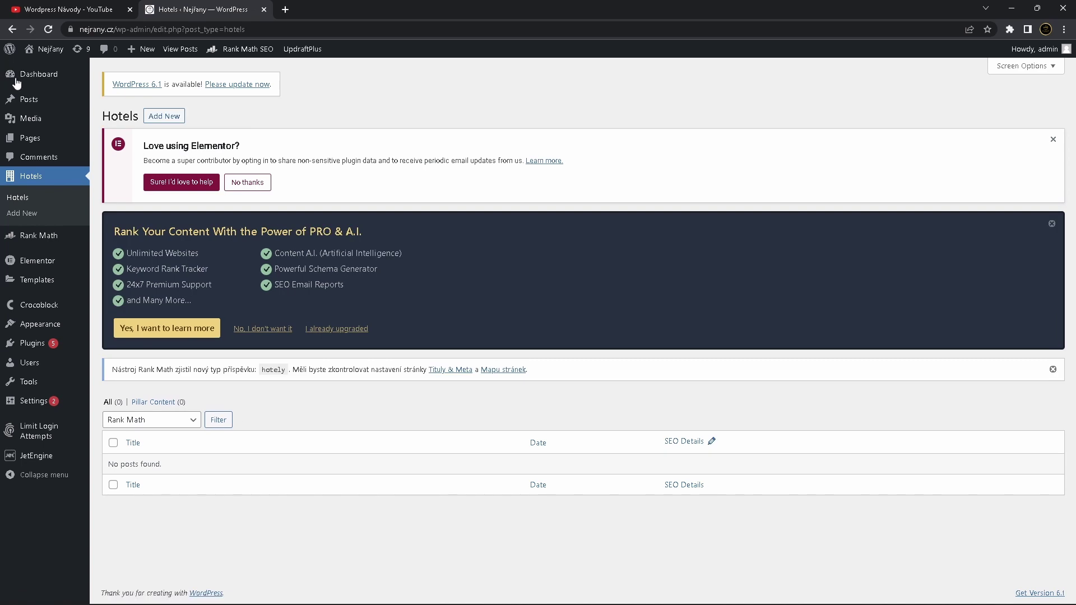
# Edit the Hotels post type in JetEngine and add a second meta field with the label Countries and the ID countries
pyautogui.moveTo(52, 457)
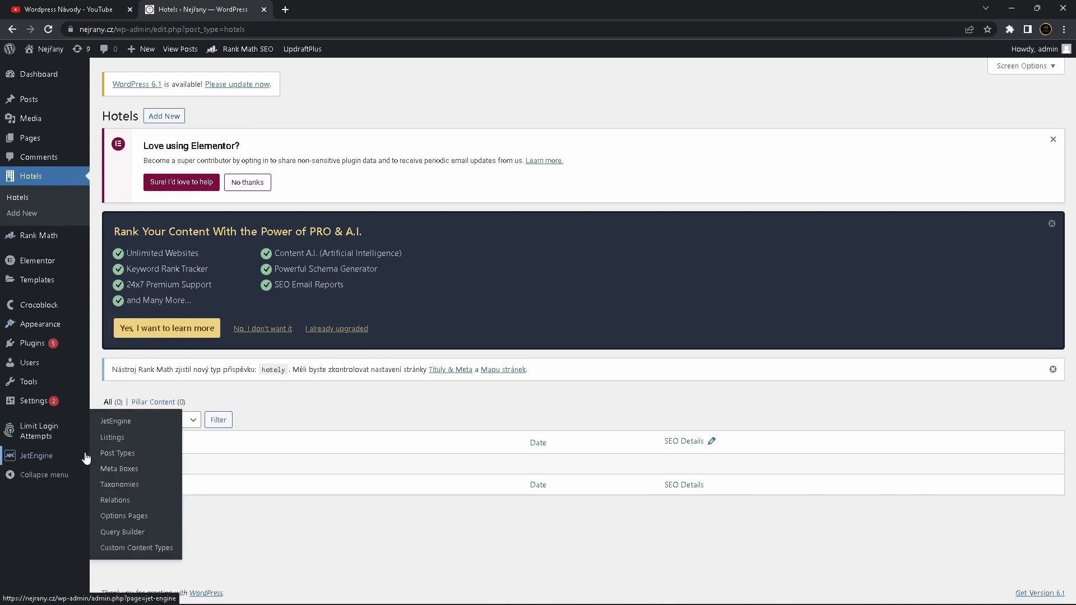
pyautogui.click(135, 460)
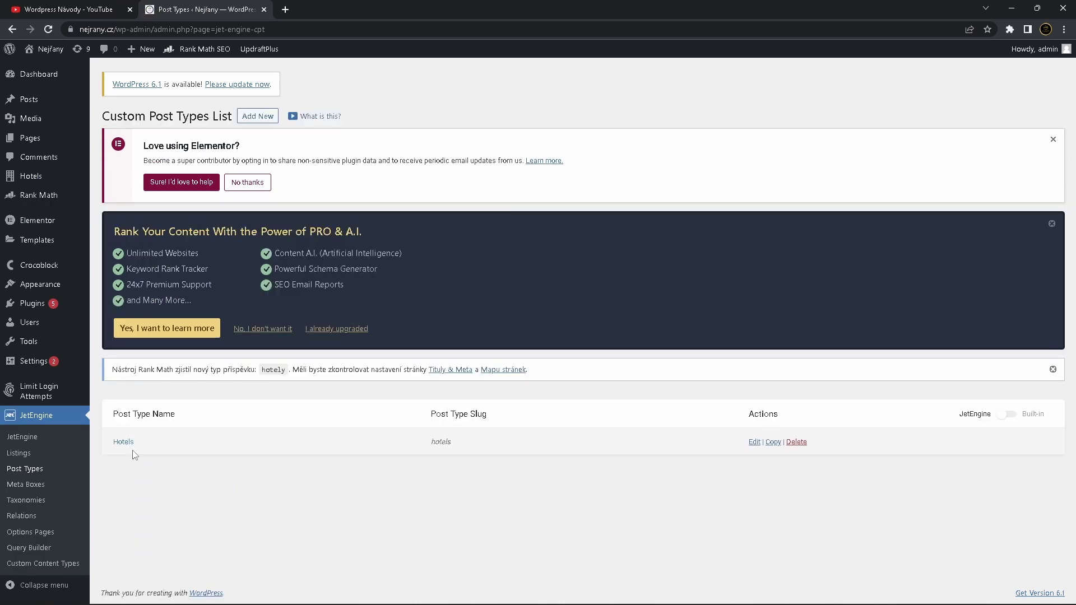
pyautogui.click(131, 446)
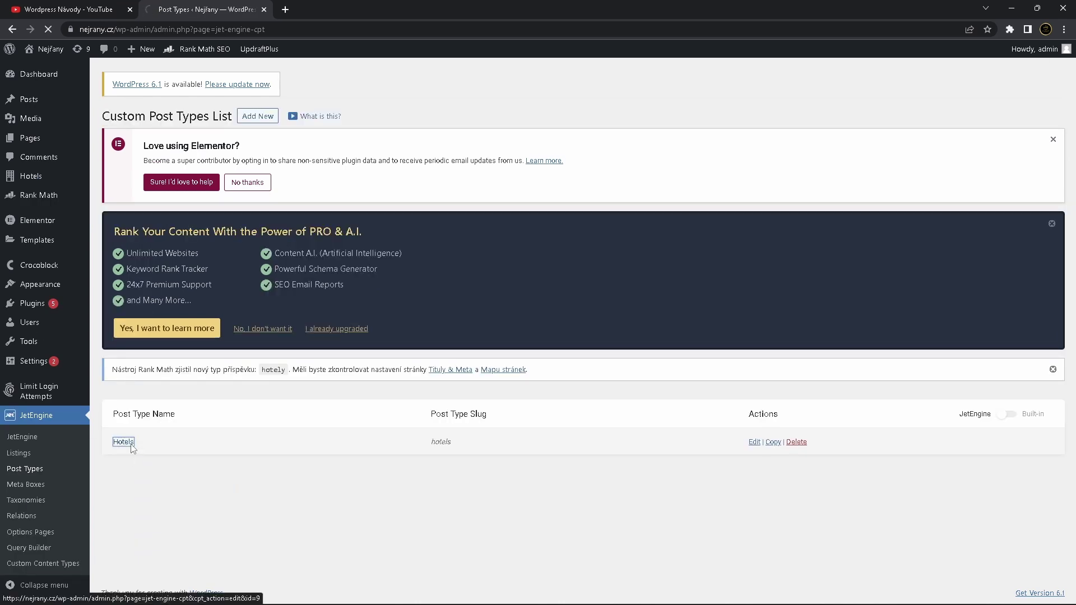
pyautogui.scroll(-4, 310, 351)
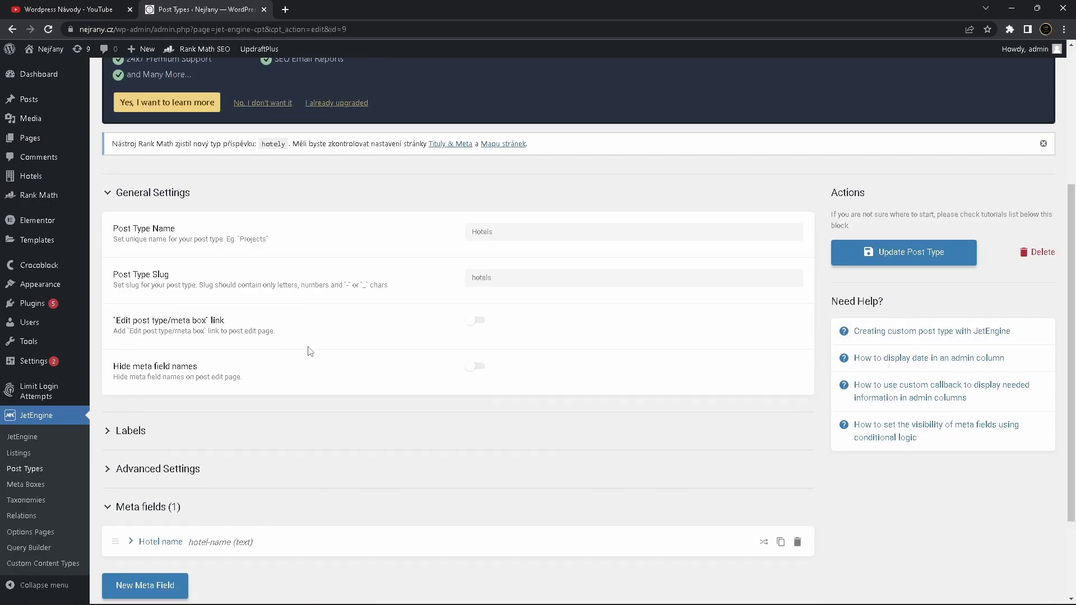
pyautogui.scroll(-2, 311, 351)
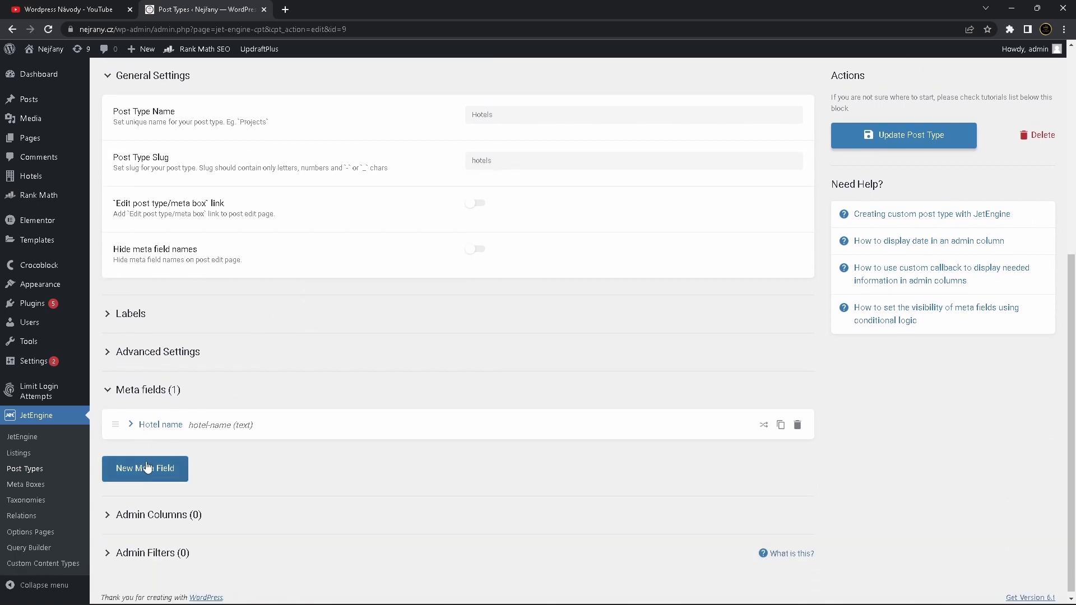
pyautogui.click(146, 467)
pyautogui.scroll(-3, 430, 398)
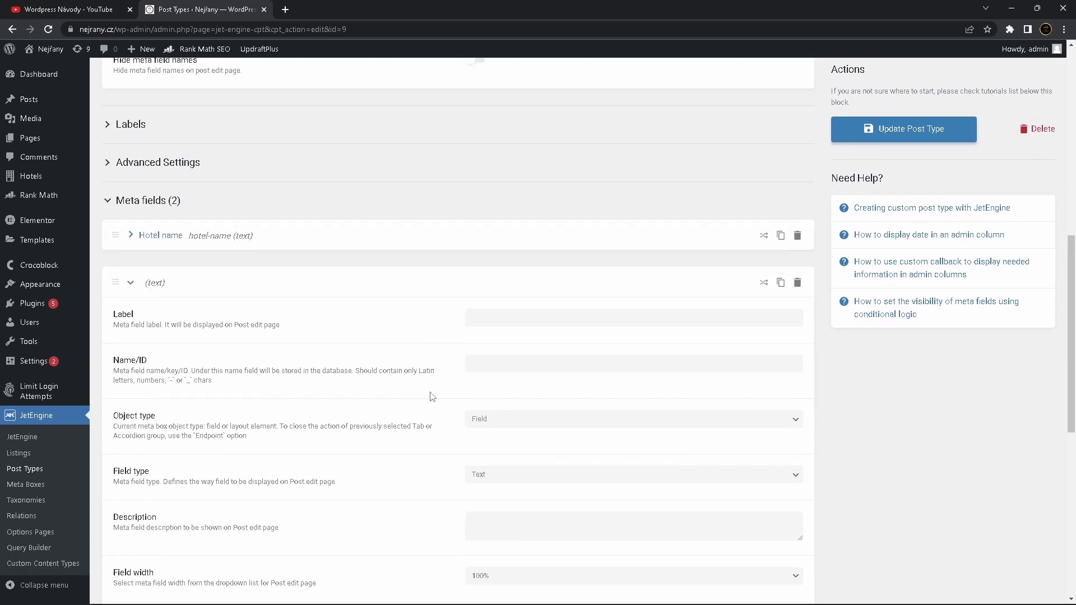
pyautogui.click(523, 315)
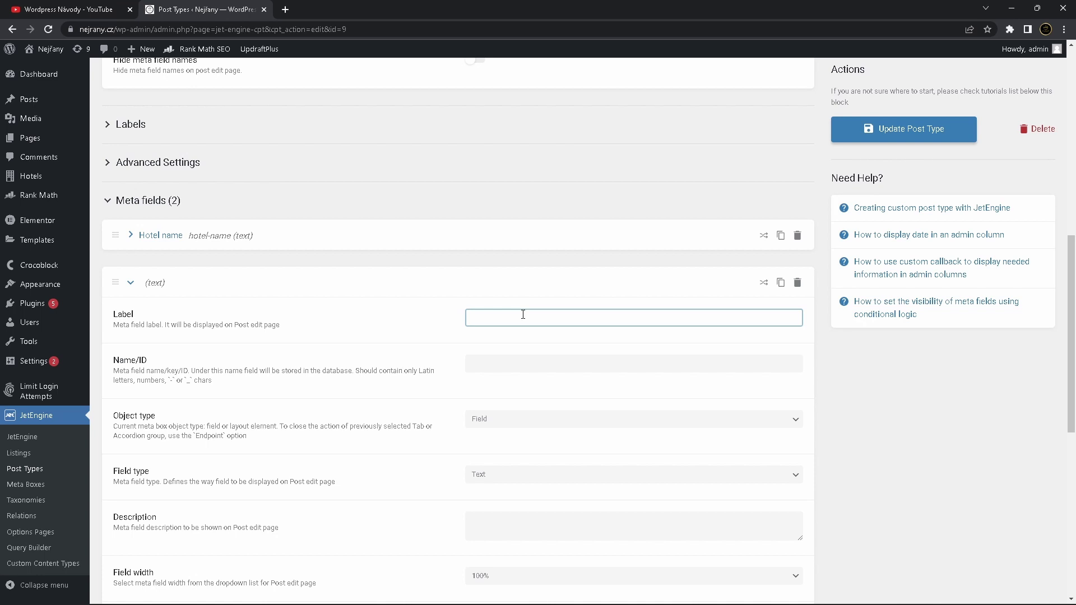
pyautogui.write('Countries')
pyautogui.click(518, 364)
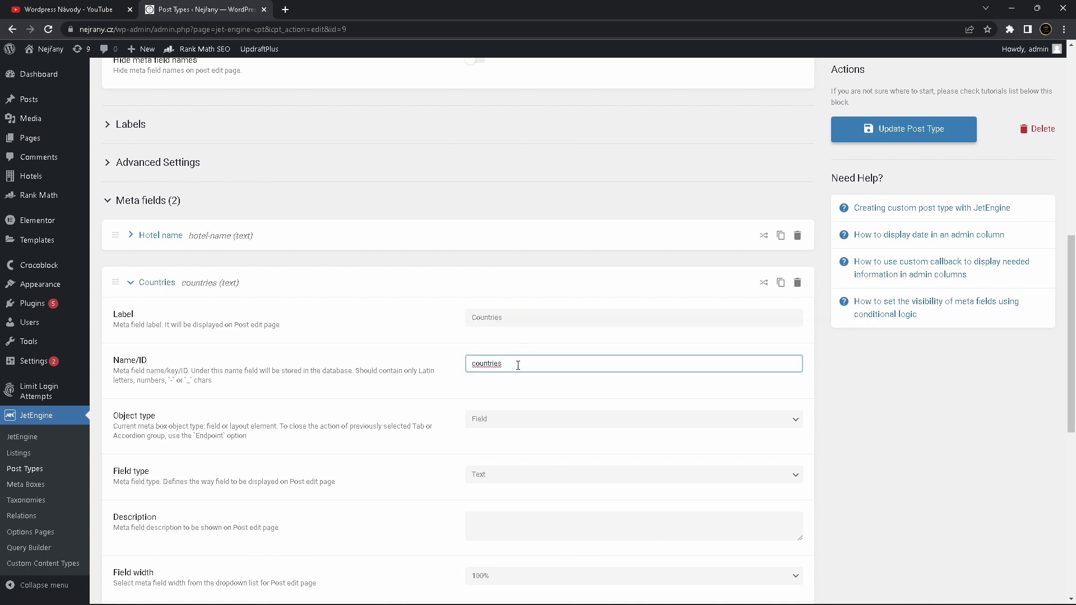
# Set the field type of the Countries meta field to Select
pyautogui.scroll(-2, 518, 365)
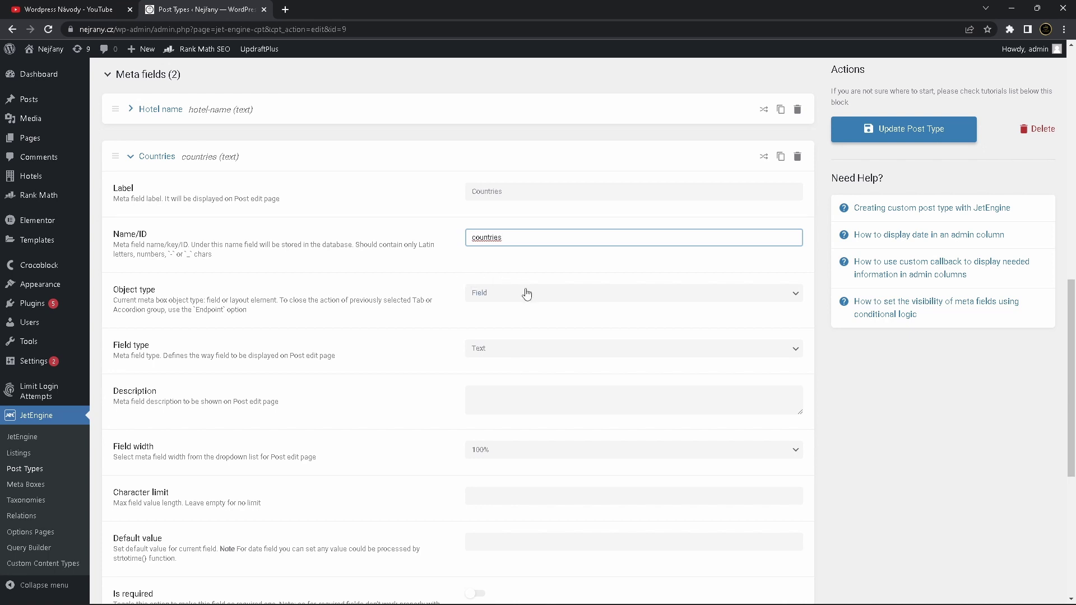
pyautogui.click(494, 353)
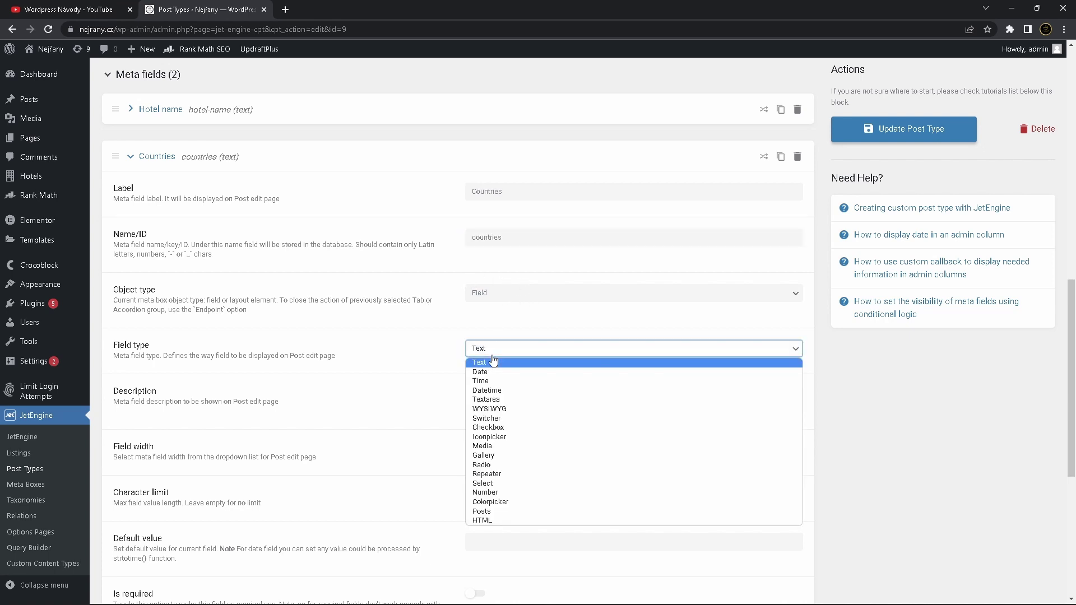
pyautogui.click(493, 484)
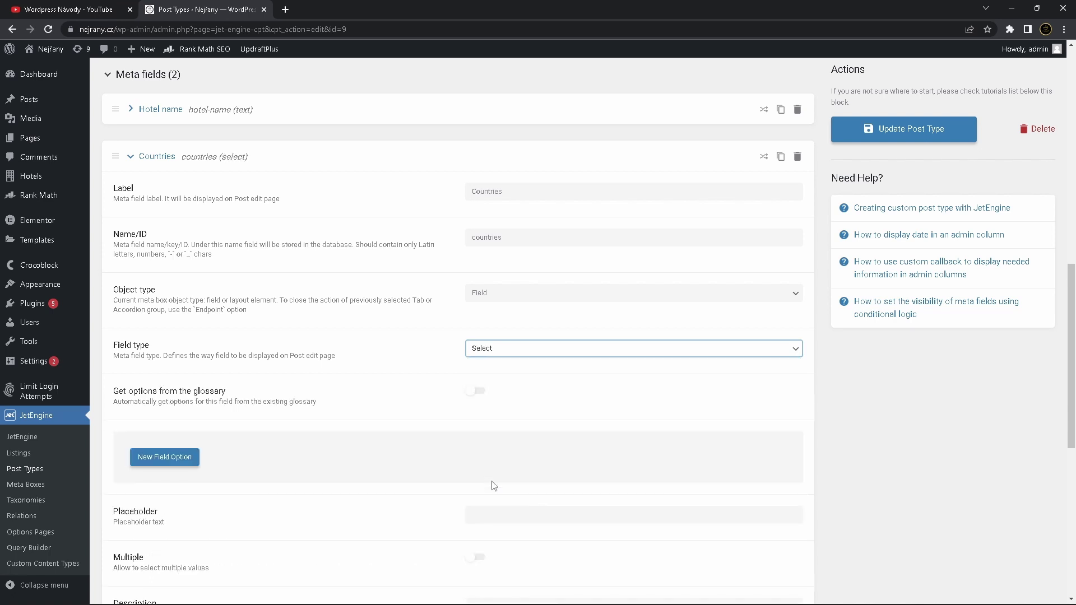
# Add an option to the Countries field with the value czech and the label Czech
pyautogui.scroll(-2, 280, 430)
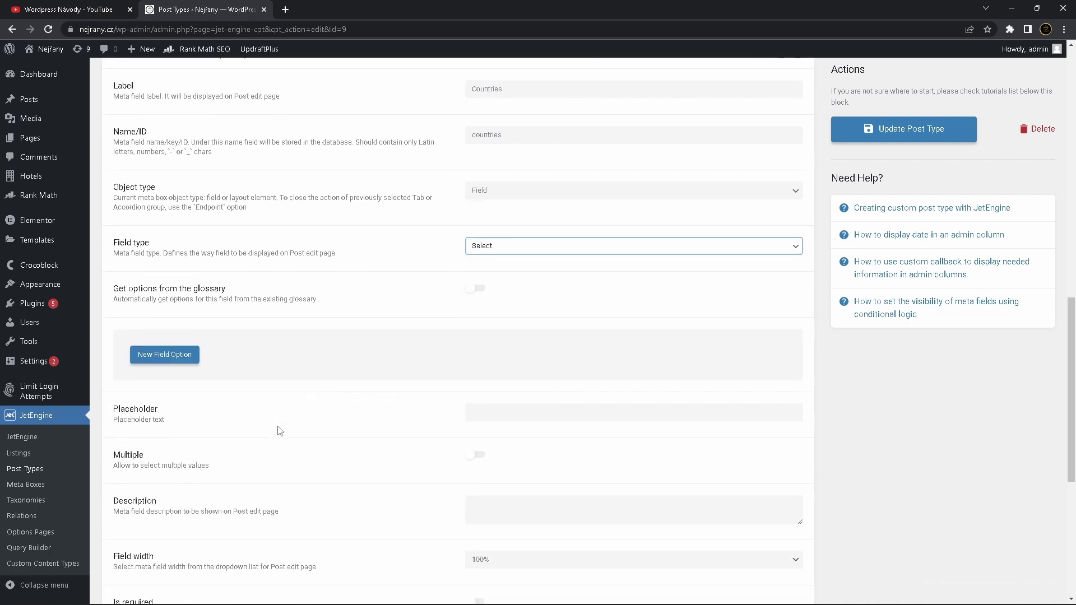
pyautogui.click(169, 350)
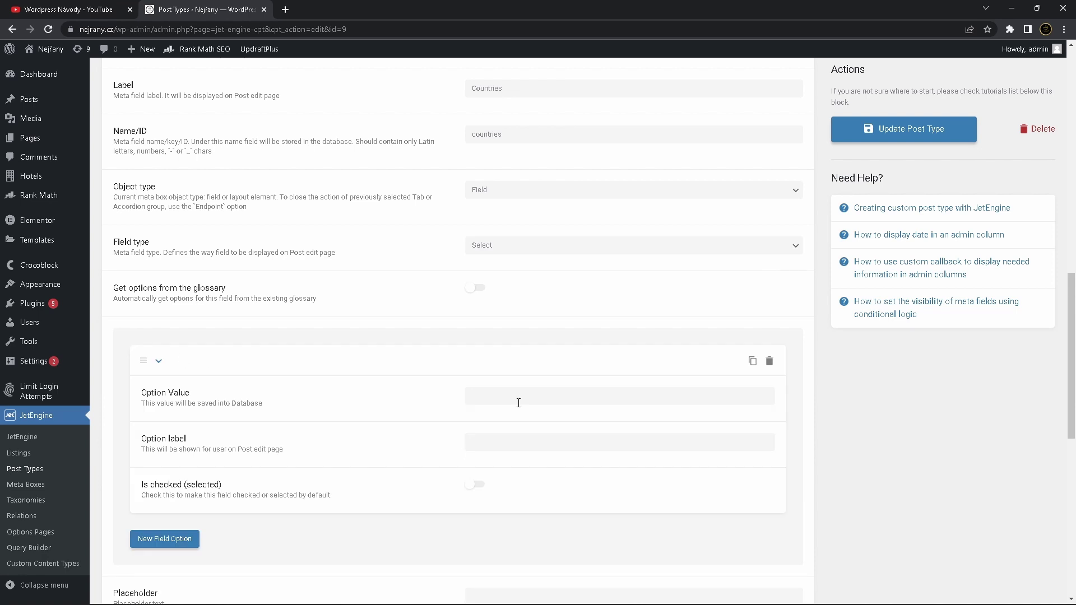
pyautogui.click(518, 399)
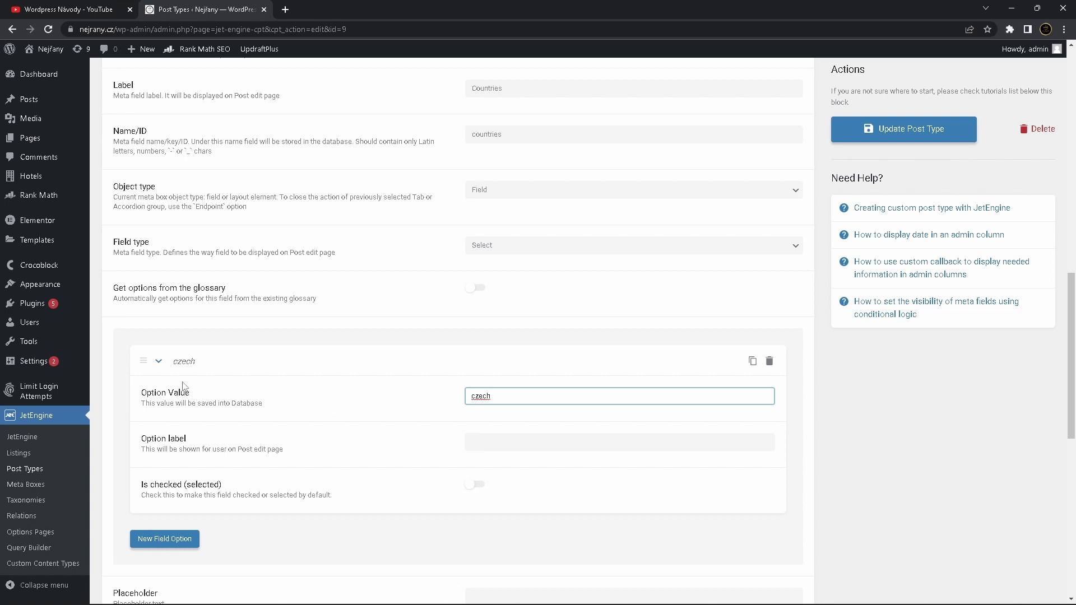
pyautogui.click(510, 439)
pyautogui.write('Czech')
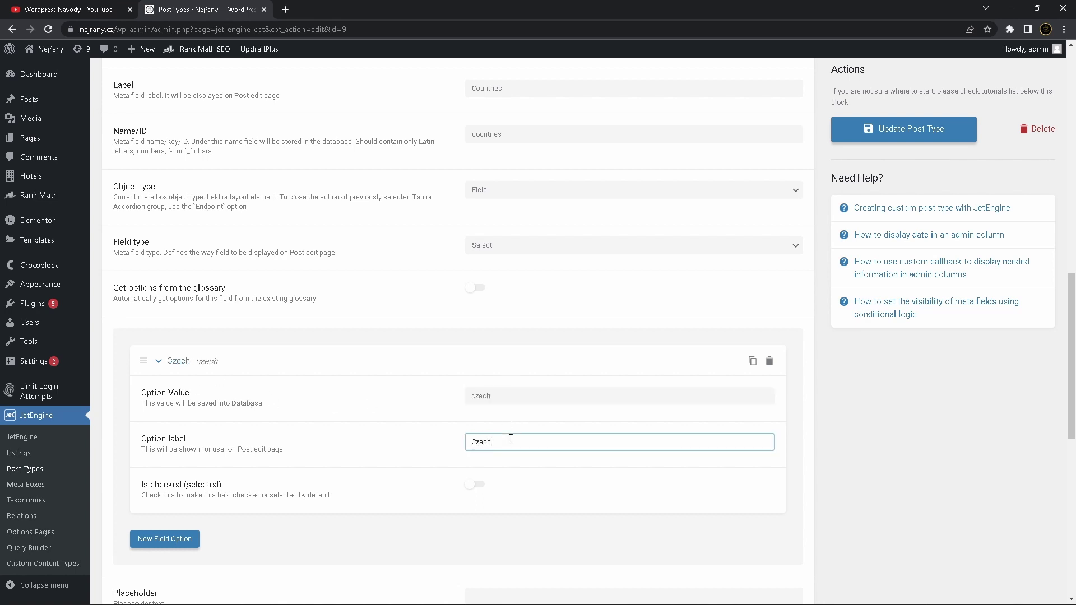
# Add a second option to the Countries field with the value germany and the label Germany
pyautogui.click(176, 542)
pyautogui.scroll(-5, 428, 433)
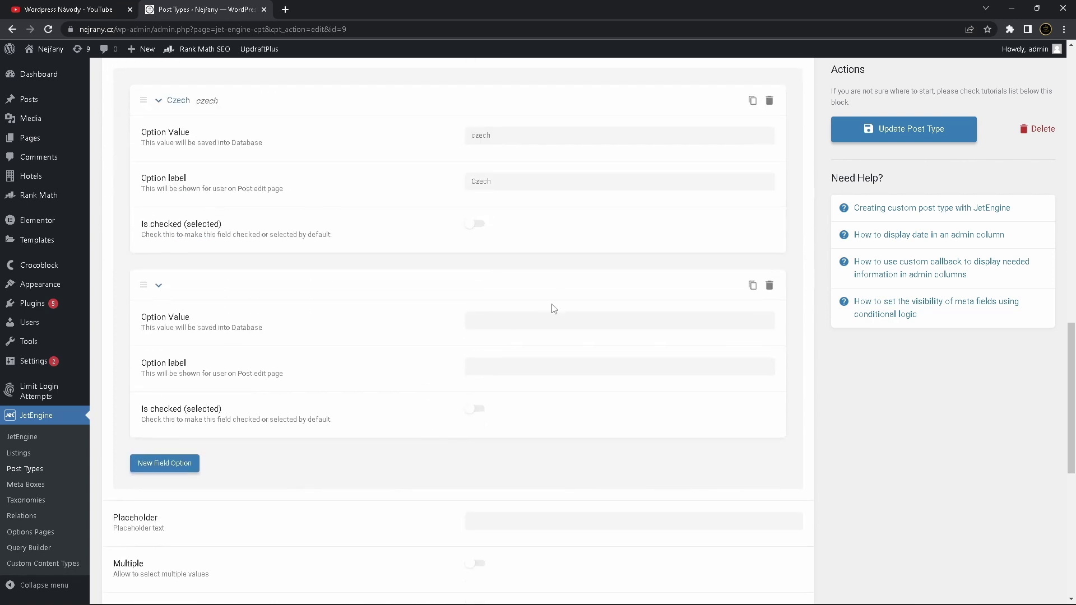
pyautogui.click(548, 319)
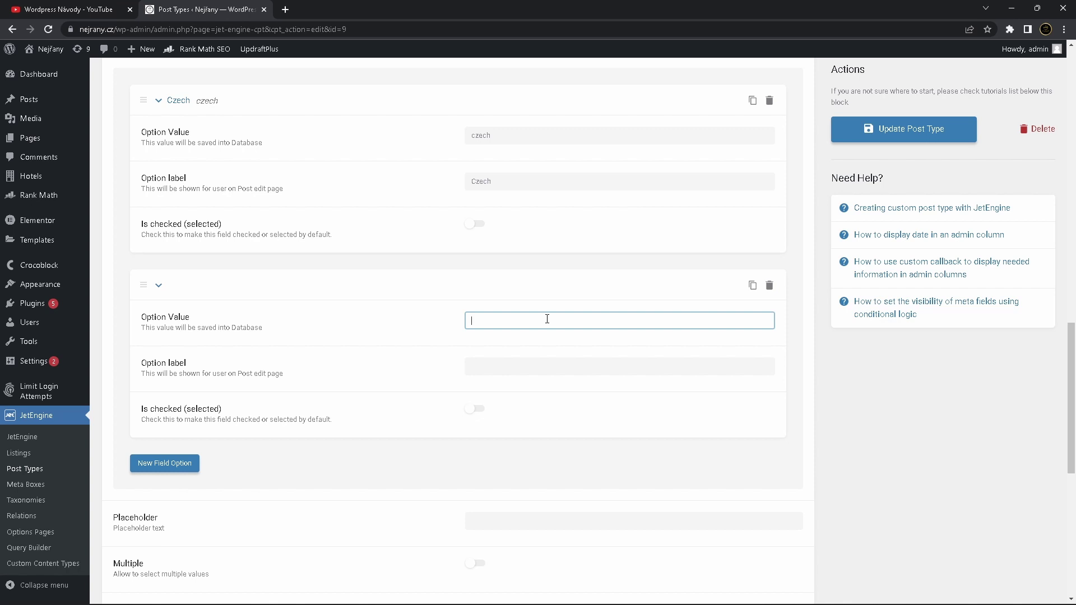
pyautogui.click(521, 359)
pyautogui.write('German')
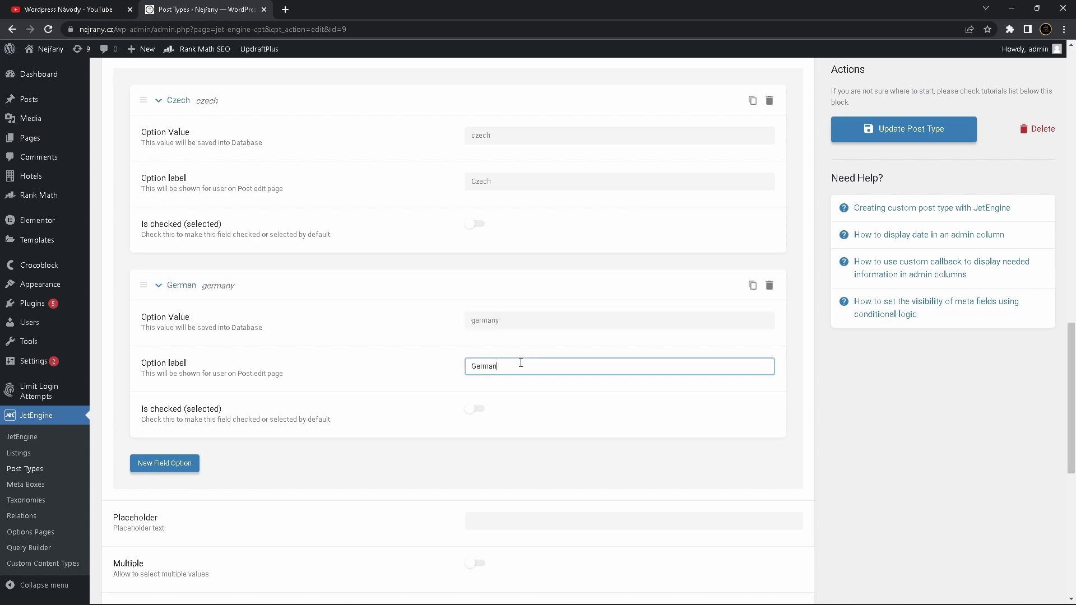
pyautogui.write('y')
# Add a third option to the Countries field with the value slovakia and the label Slovakia, and update the post type
pyautogui.click(163, 463)
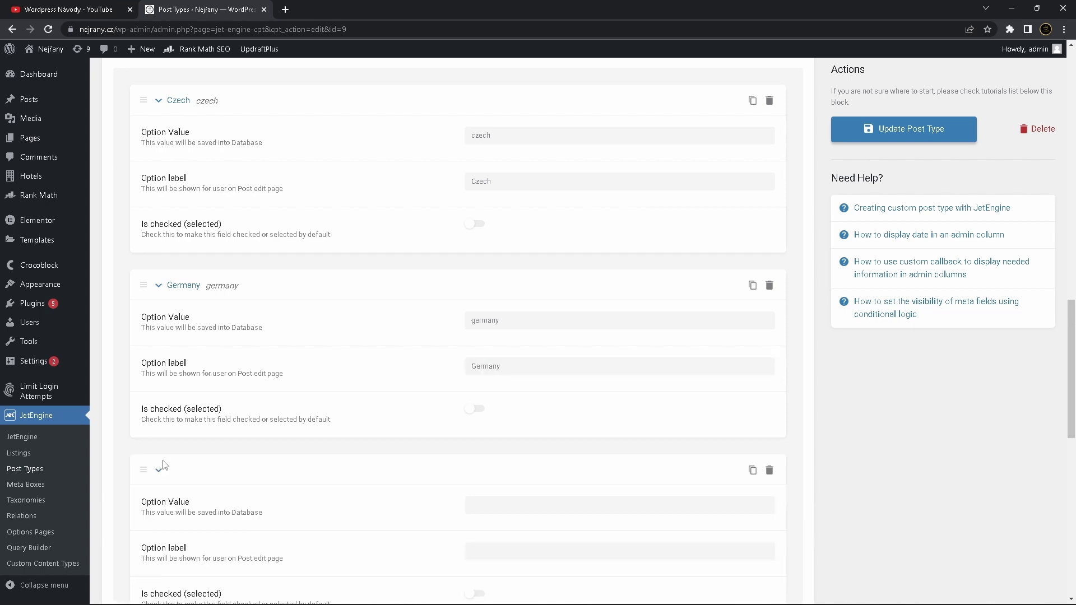
pyautogui.scroll(-6, 505, 313)
pyautogui.click(519, 170)
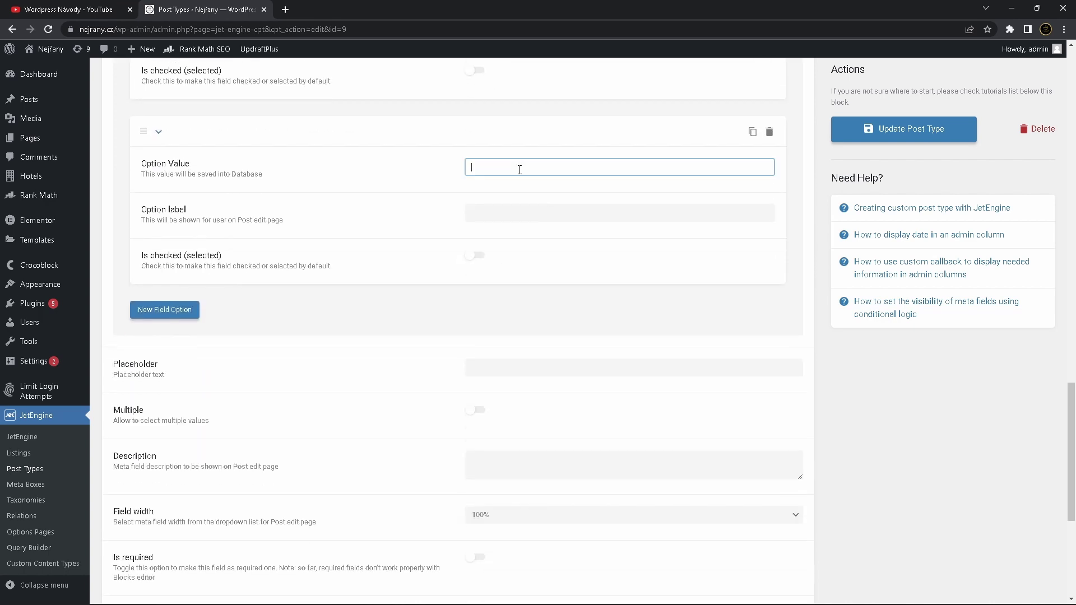
pyautogui.write('Slovi')
pyautogui.write('ovakia')
pyautogui.click(524, 215)
pyautogui.write('S;')
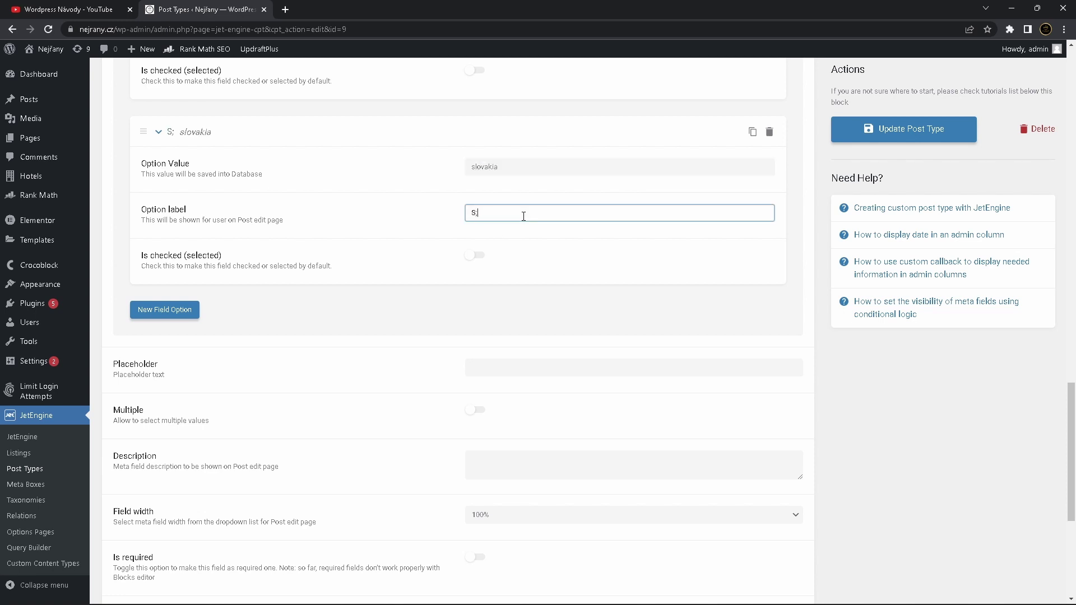
pyautogui.press('BackSpace')
pyautogui.write('lovakia')
pyautogui.click(912, 135)
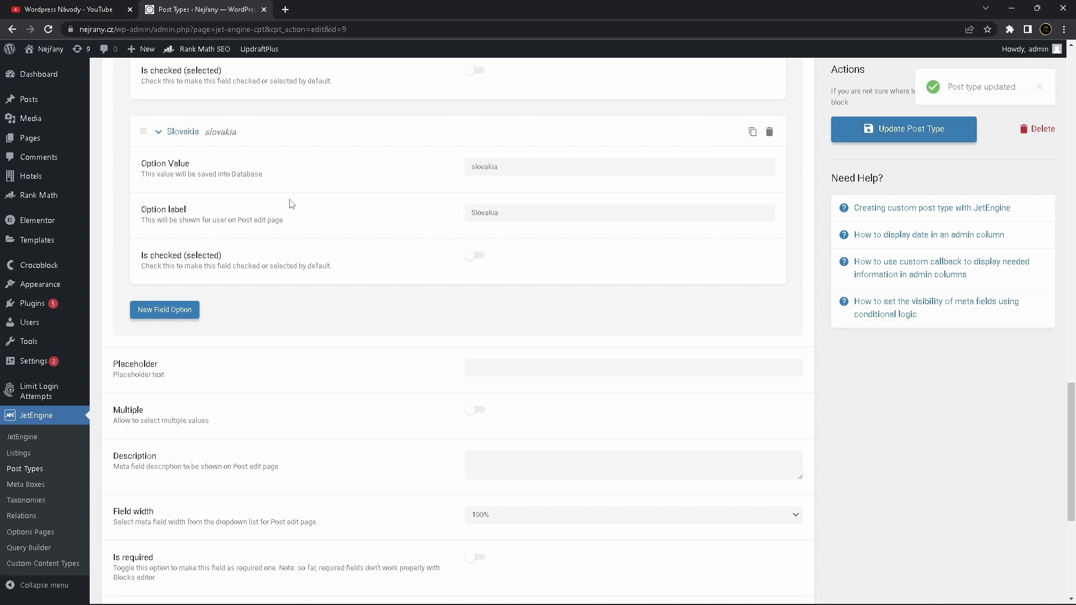
# Start a new Hotels post, try Slovakia and Germany in the Countries field, and leave the editor without saving
pyautogui.click(31, 177)
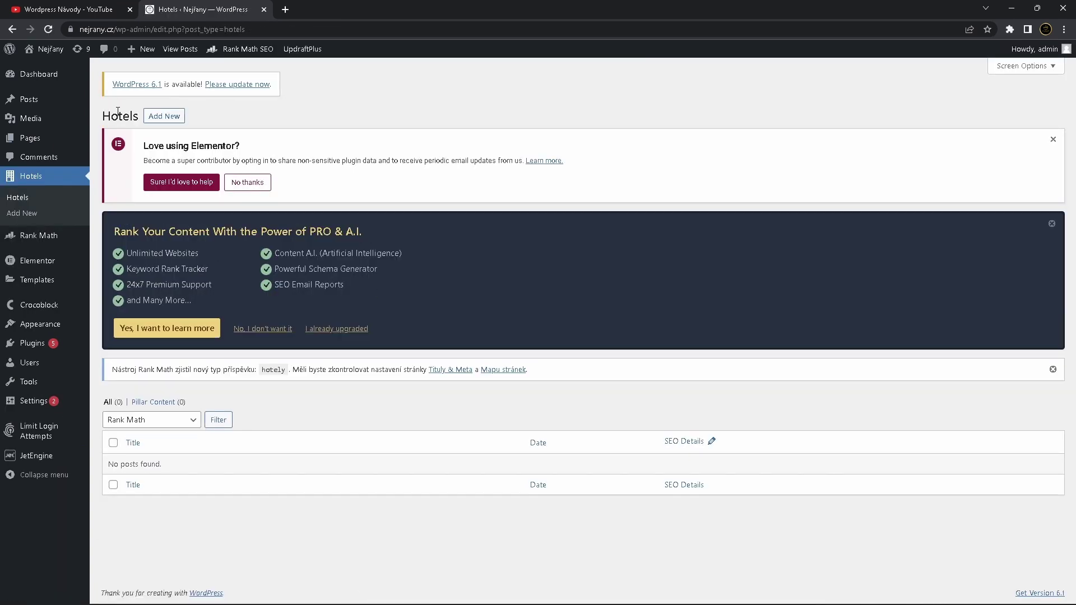
pyautogui.click(164, 117)
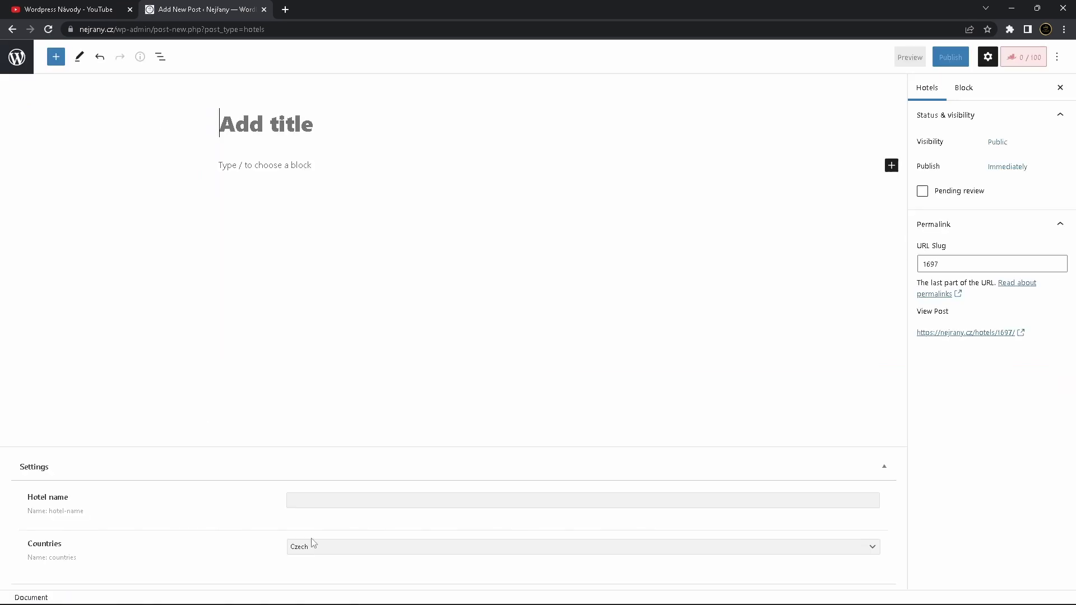
pyautogui.click(360, 547)
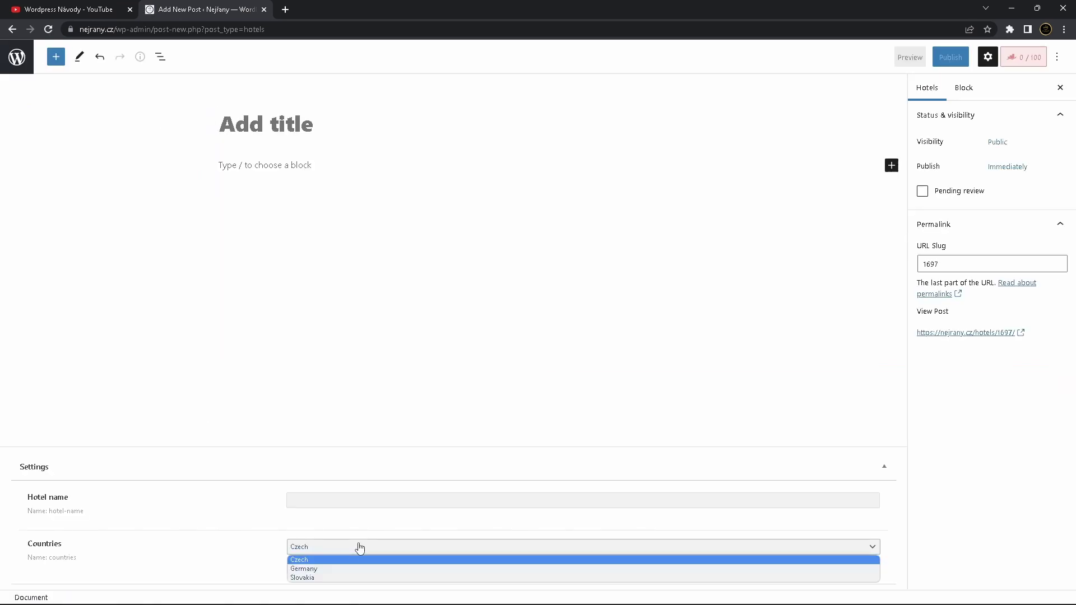
pyautogui.click(322, 578)
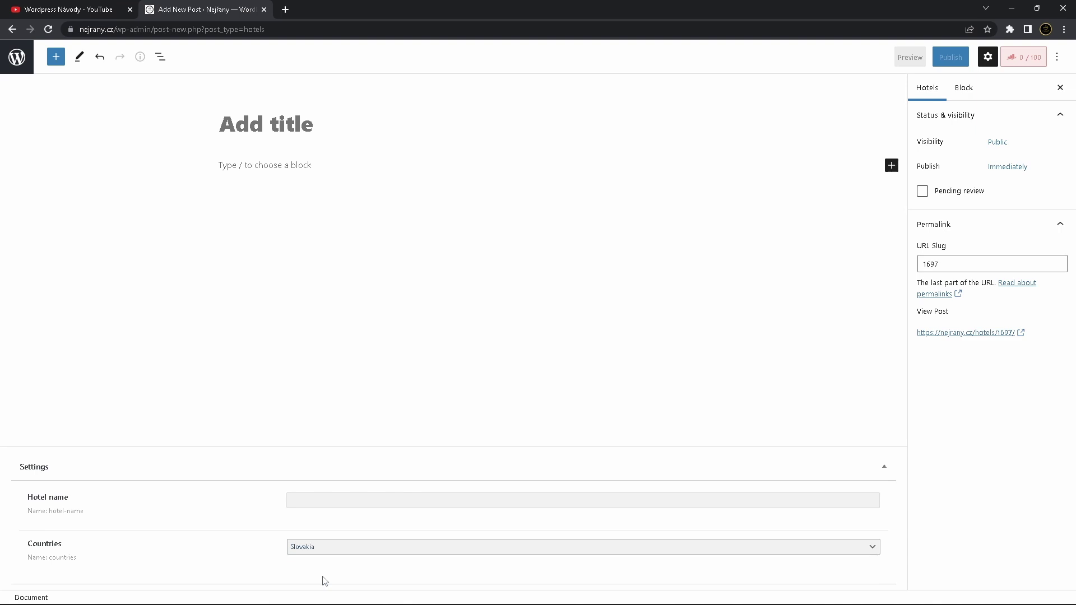
pyautogui.click(356, 552)
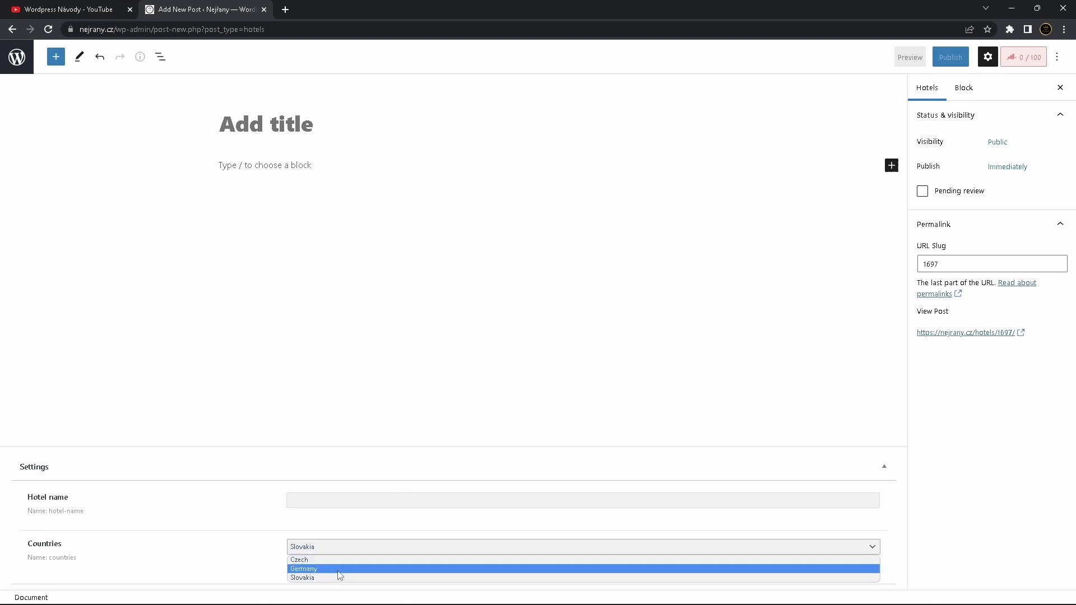
pyautogui.click(339, 570)
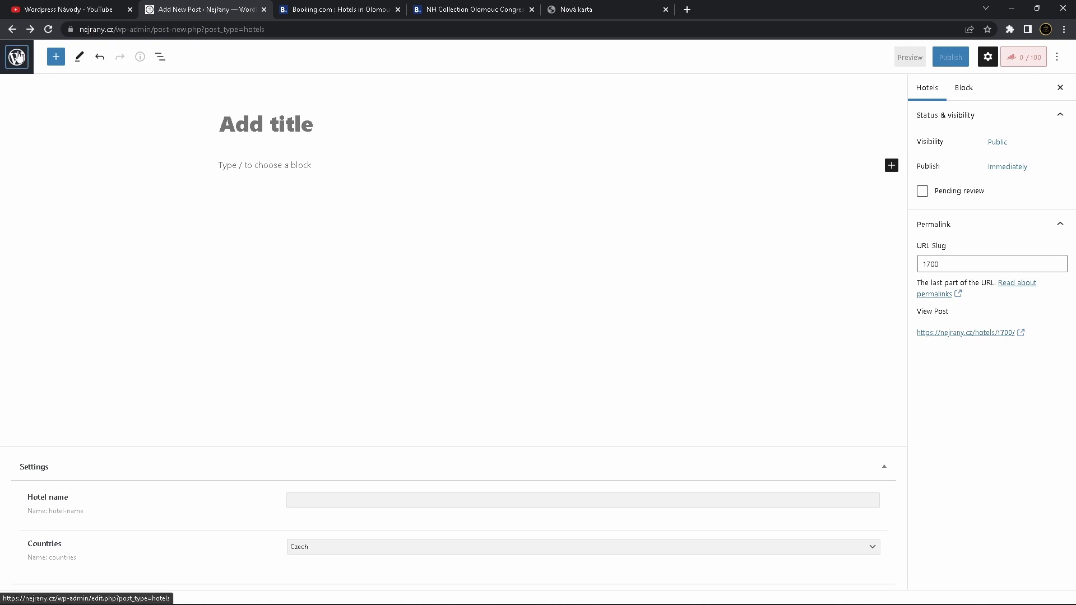
pyautogui.click(17, 56)
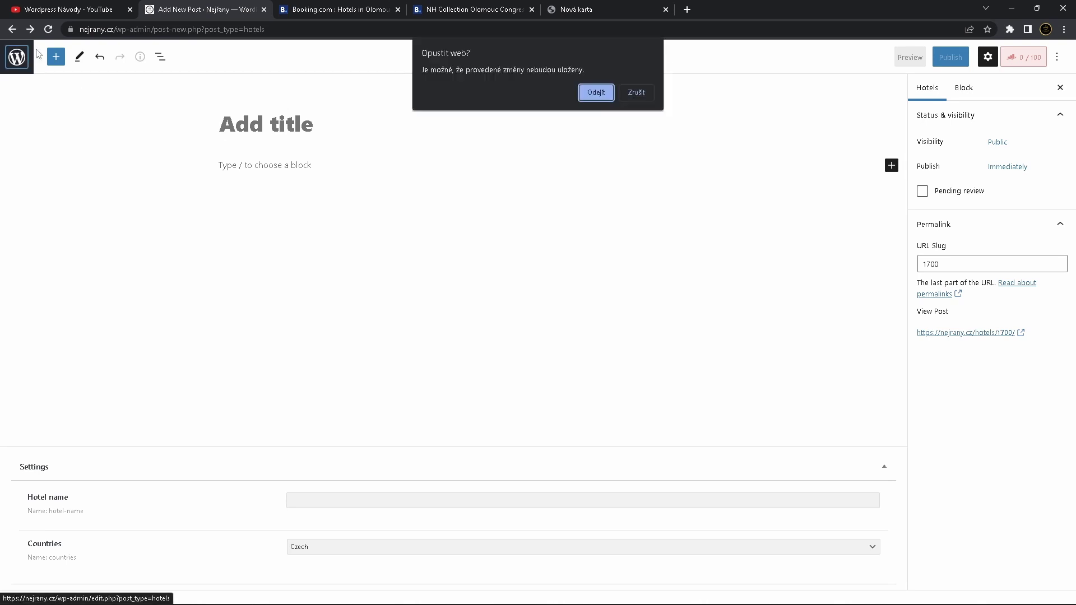
pyautogui.press('Return')
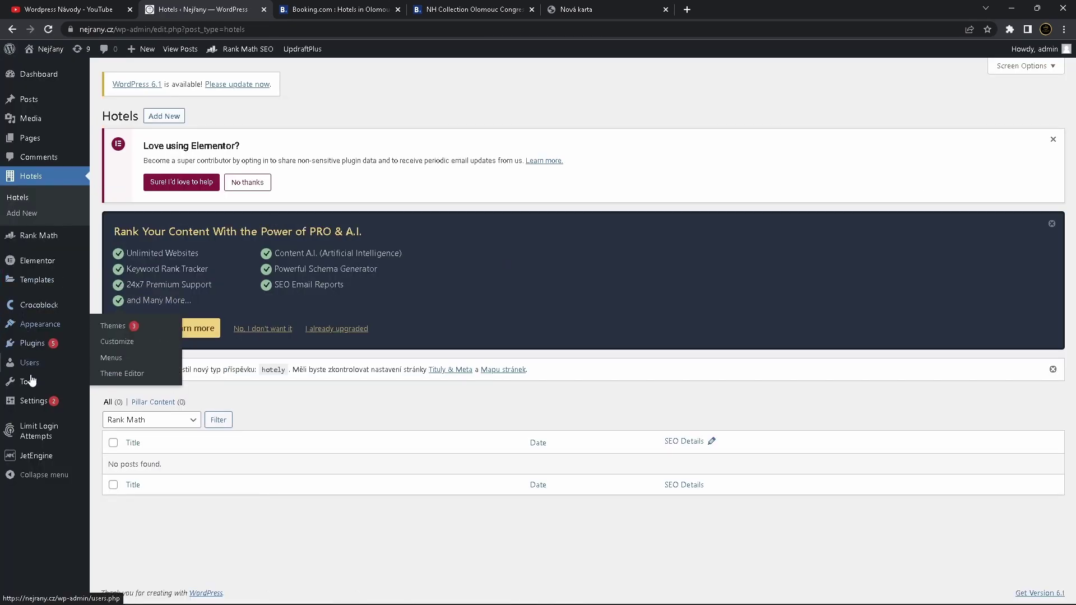
# Edit the Hotels post type in JetEngine and add a third meta field with the label Facilities and the ID facilities
pyautogui.moveTo(55, 456)
pyautogui.click(123, 455)
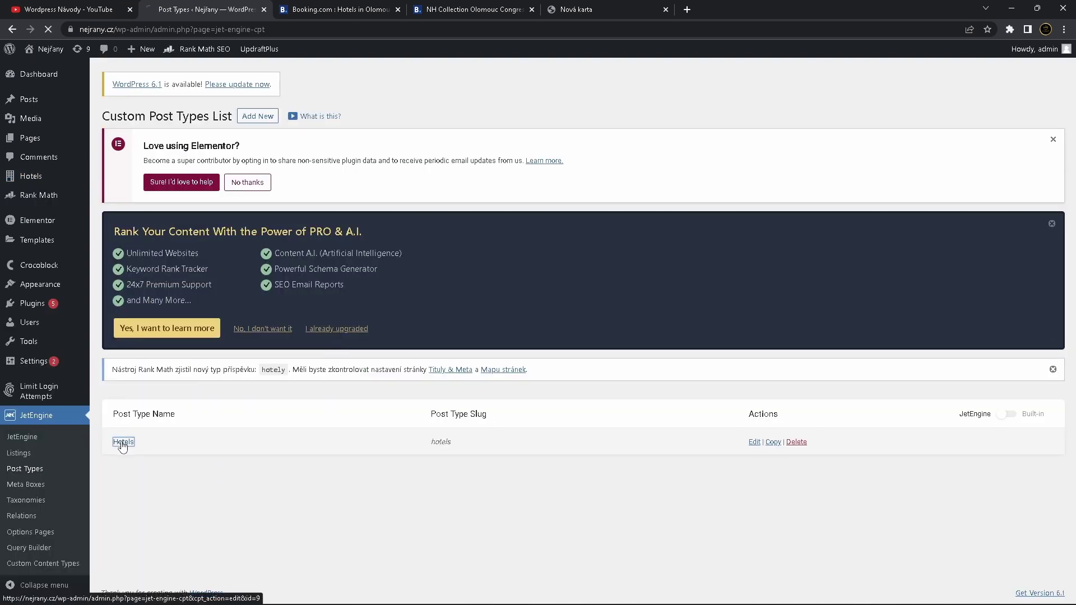
pyautogui.scroll(-6, 355, 327)
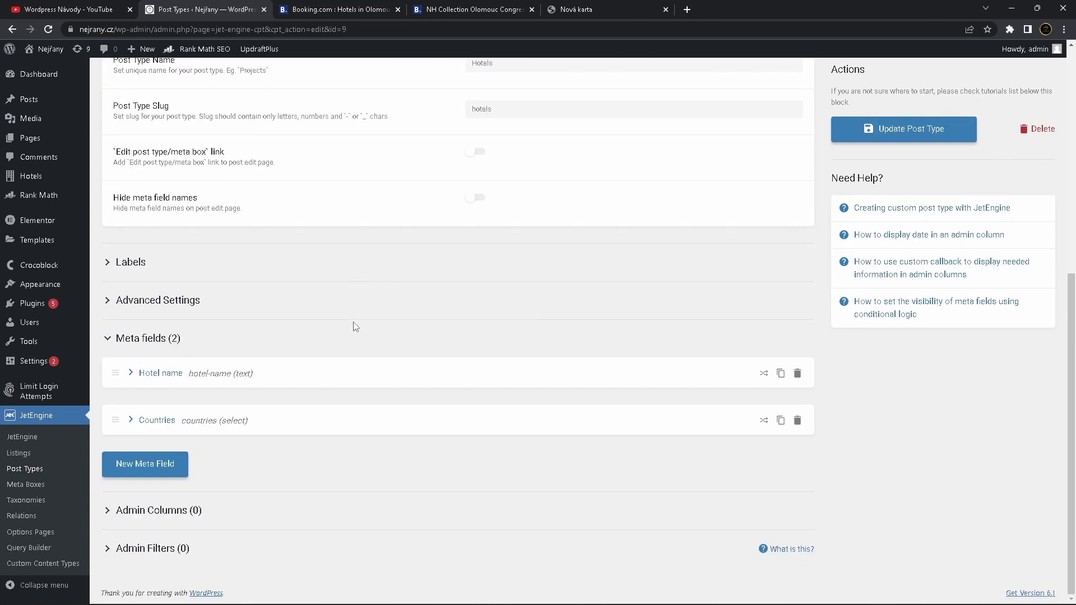
pyautogui.click(168, 467)
pyautogui.scroll(-3, 398, 400)
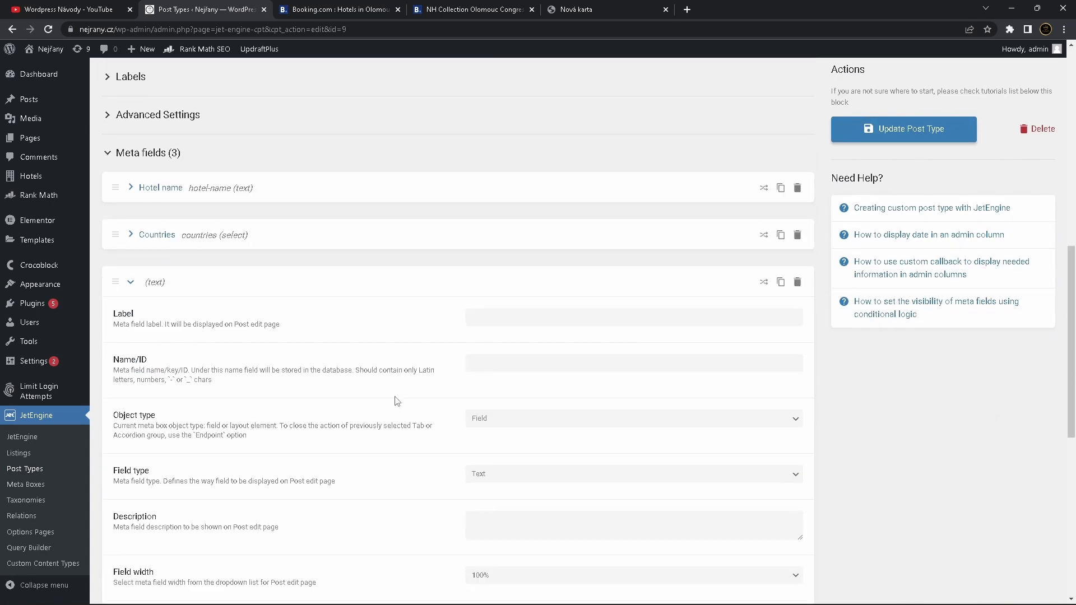
pyautogui.click(515, 309)
pyautogui.write('Faciliti')
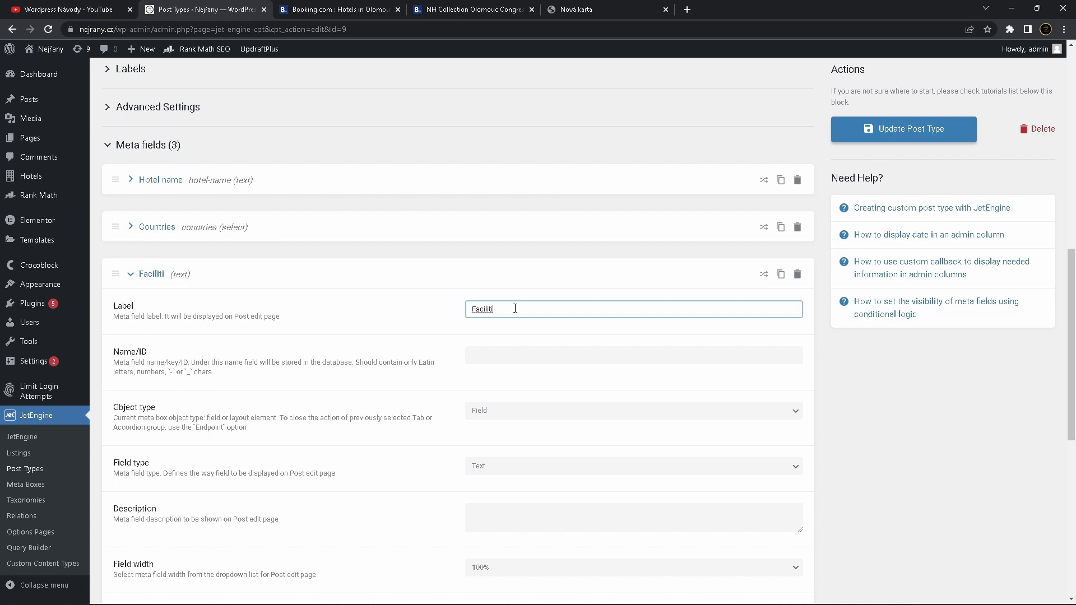
pyautogui.write('es')
pyautogui.click(526, 354)
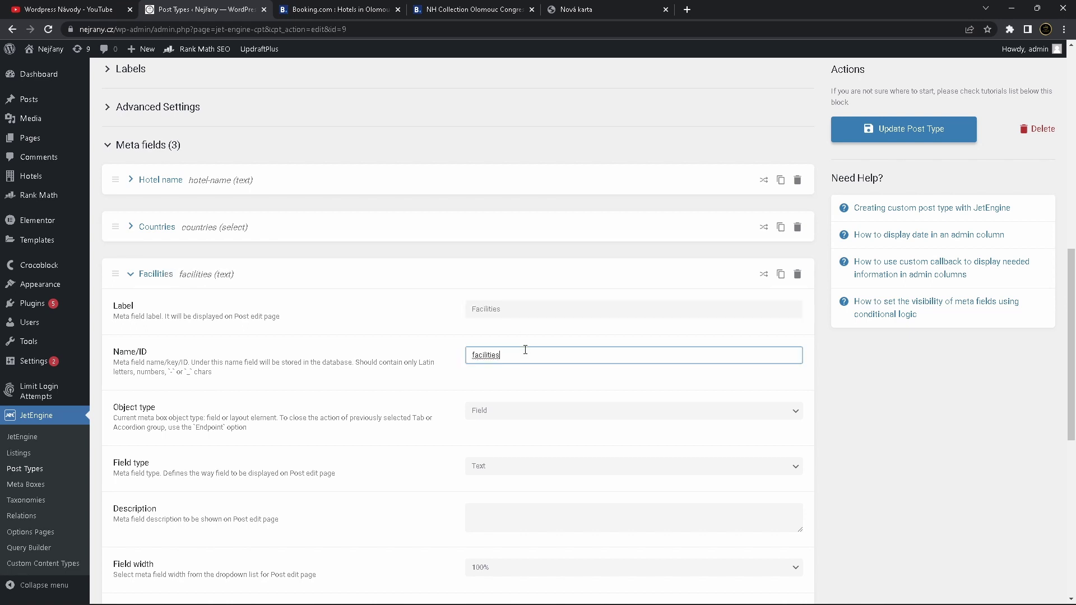
# Set the field type of the Facilities meta field to Checkbox
pyautogui.scroll(-2, 527, 352)
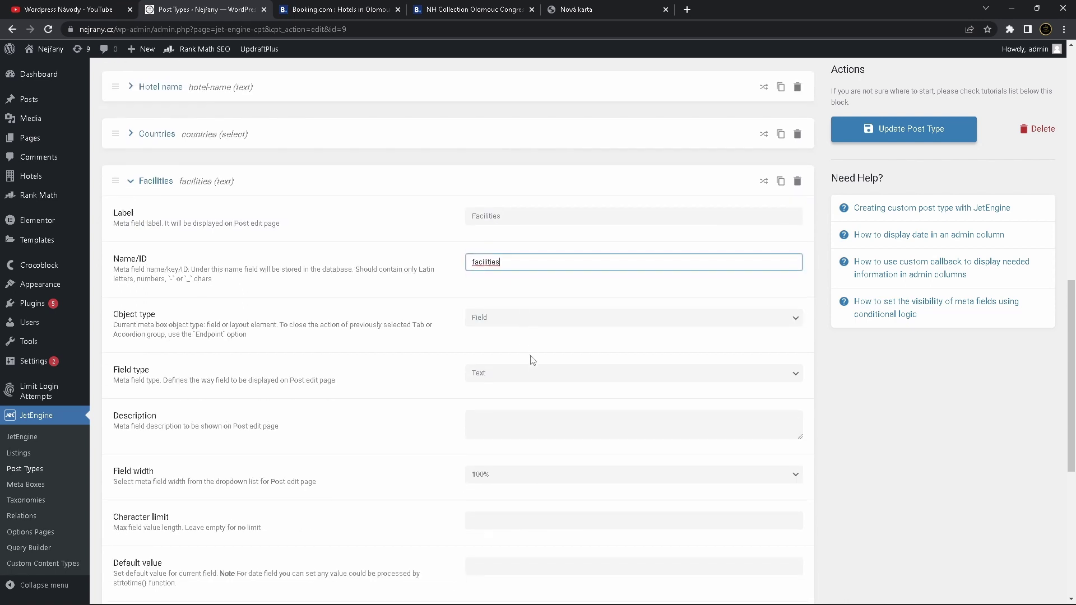
pyautogui.click(533, 374)
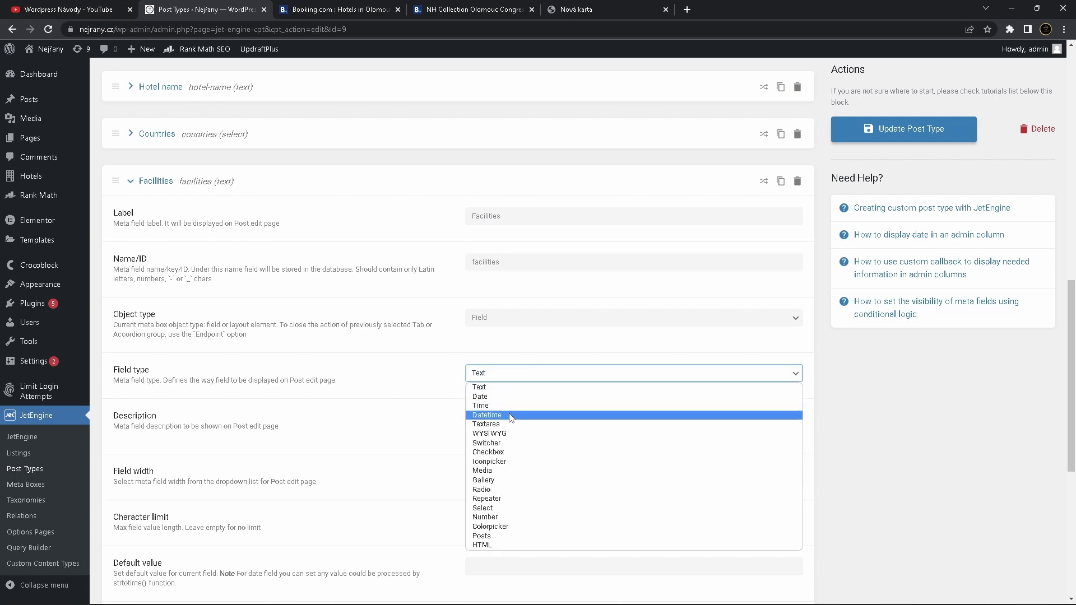
pyautogui.click(505, 452)
# Add an option to the Facilities field with Restaurant as both its value and its label
pyautogui.scroll(-3, 422, 367)
pyautogui.scroll(-1, 422, 368)
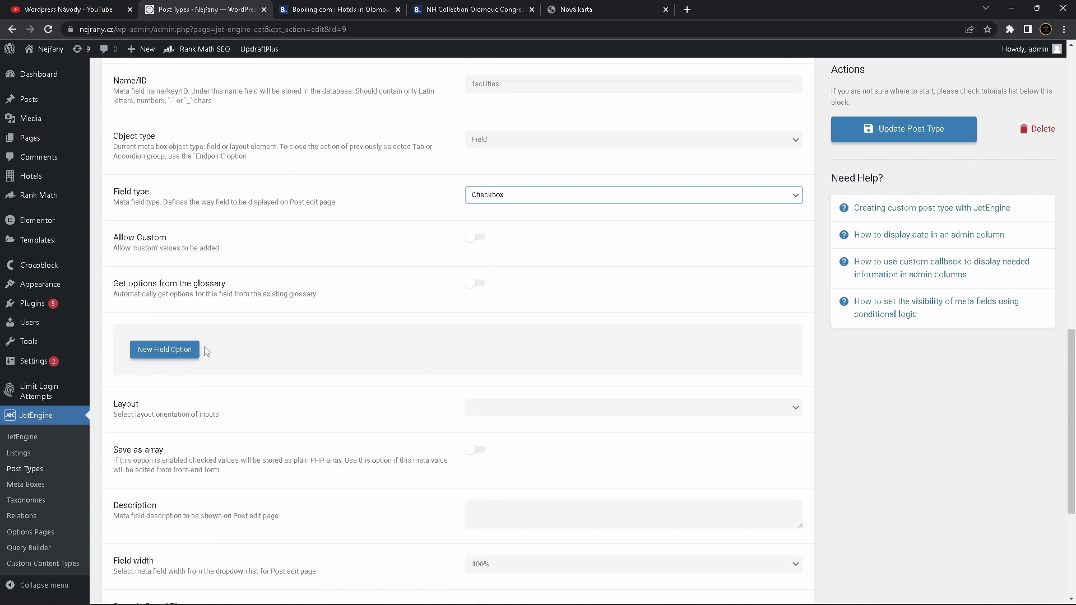
pyautogui.scroll(-1, 426, 399)
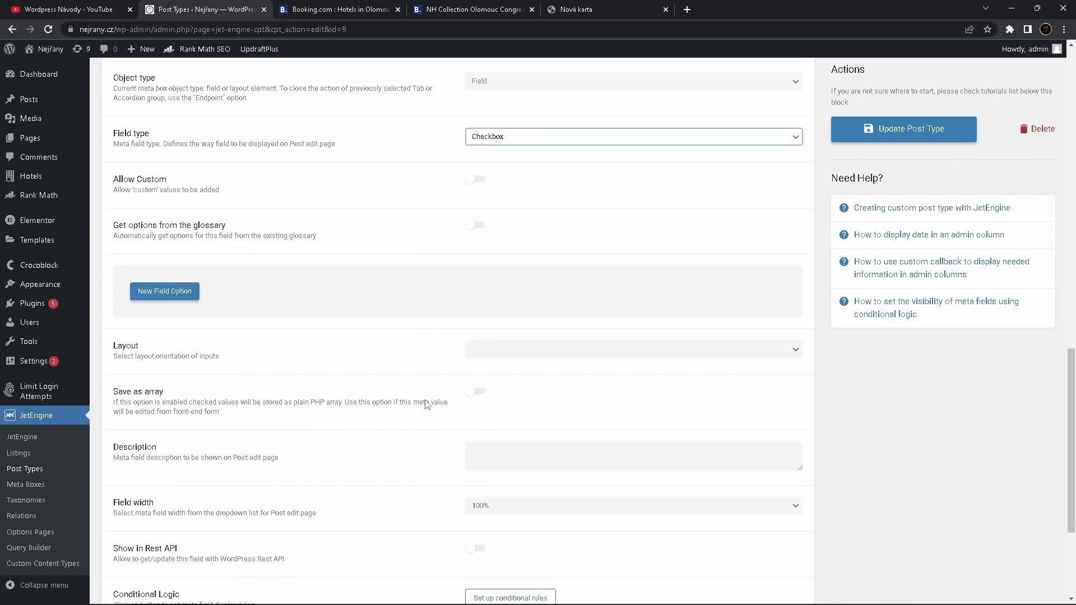
pyautogui.click(192, 292)
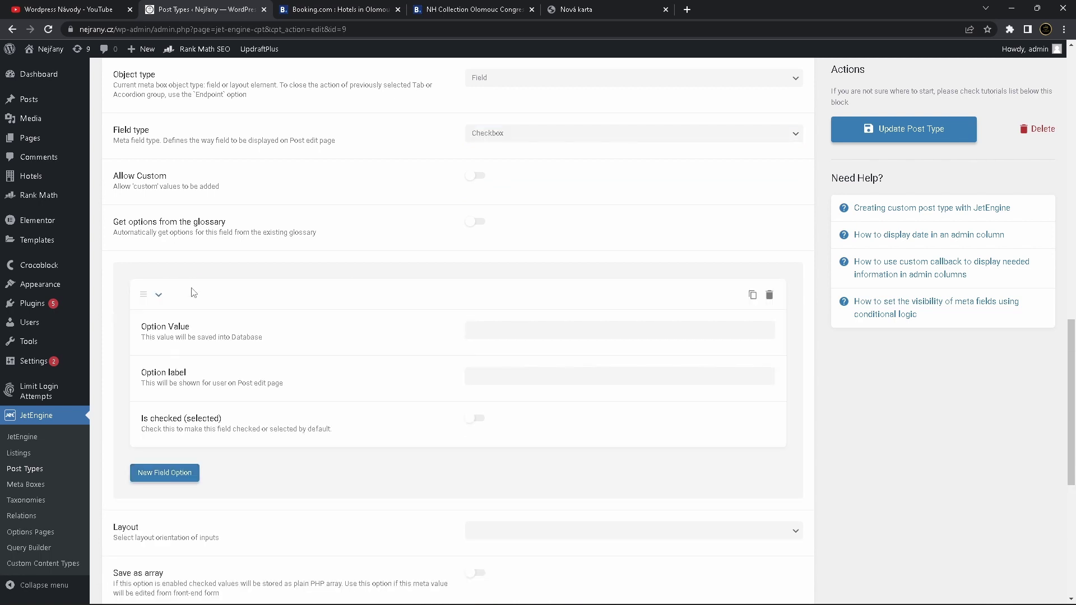
pyautogui.click(550, 333)
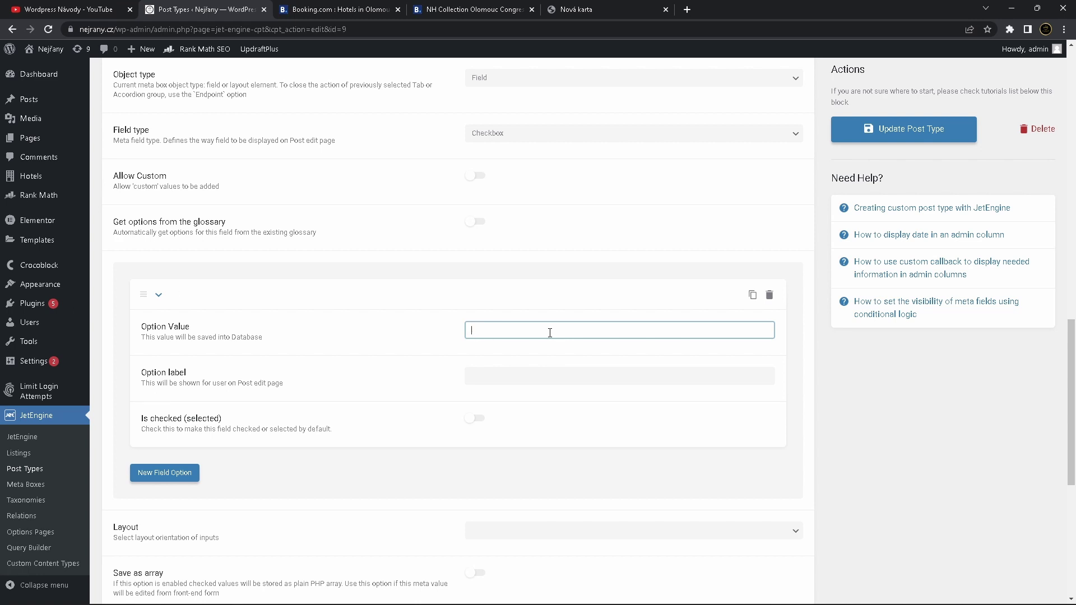
pyautogui.write('Restaurant')
pyautogui.click(521, 383)
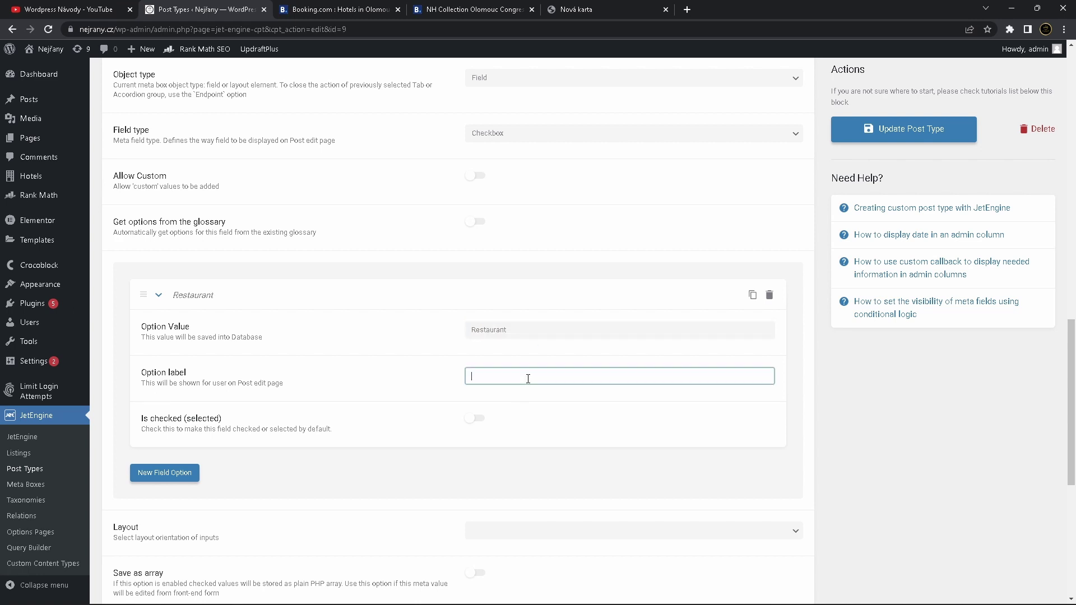
pyautogui.write('Restaurant')
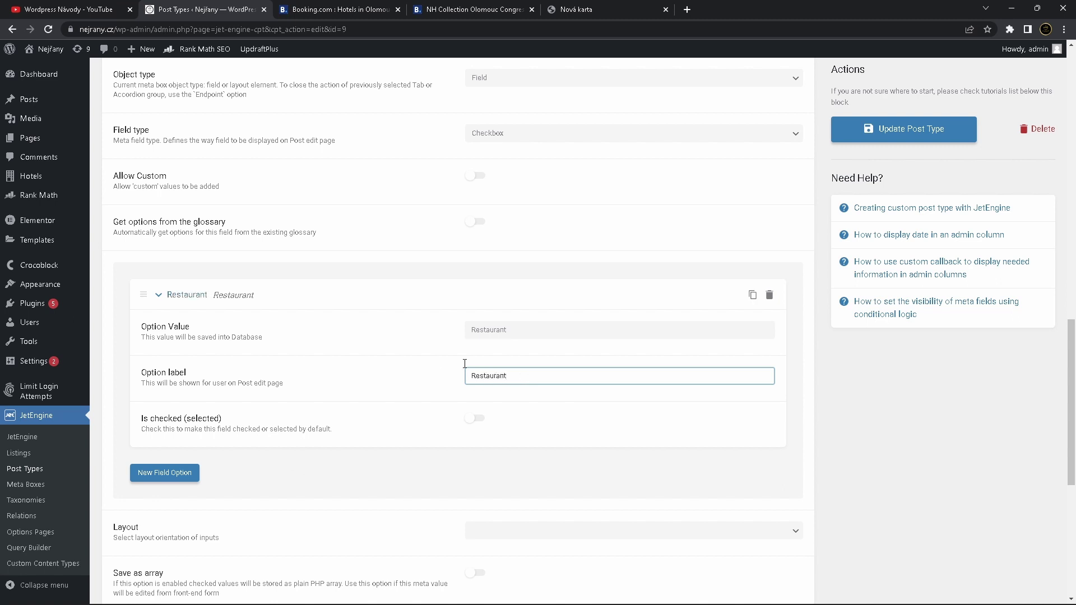
# Add a second option to the Facilities field with Welness as both its value and its label
pyautogui.click(182, 472)
pyautogui.scroll(-2, 509, 412)
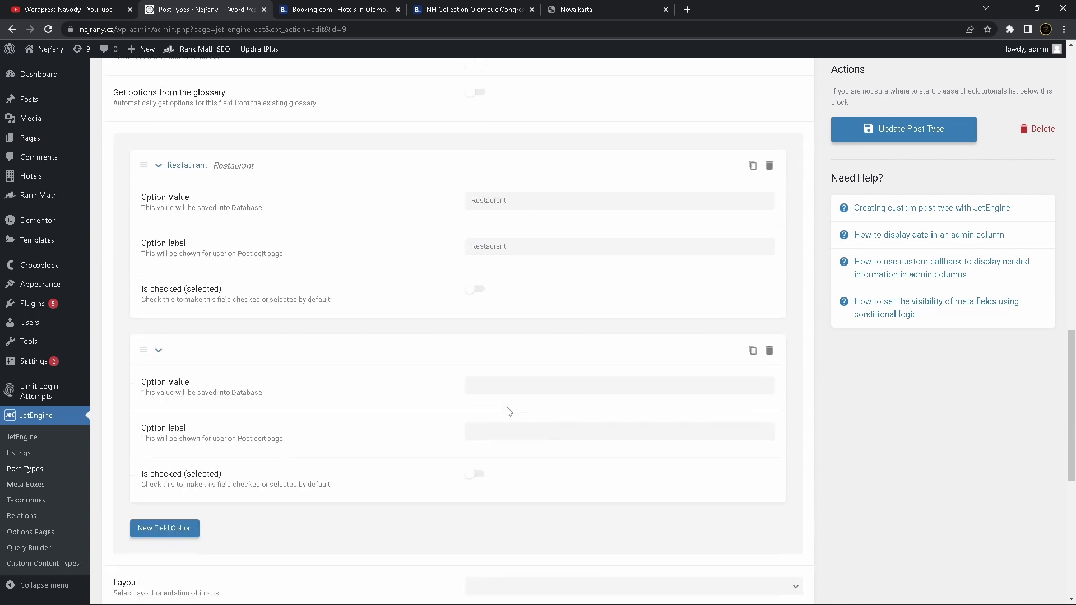
pyautogui.click(528, 380)
pyautogui.write('Welness')
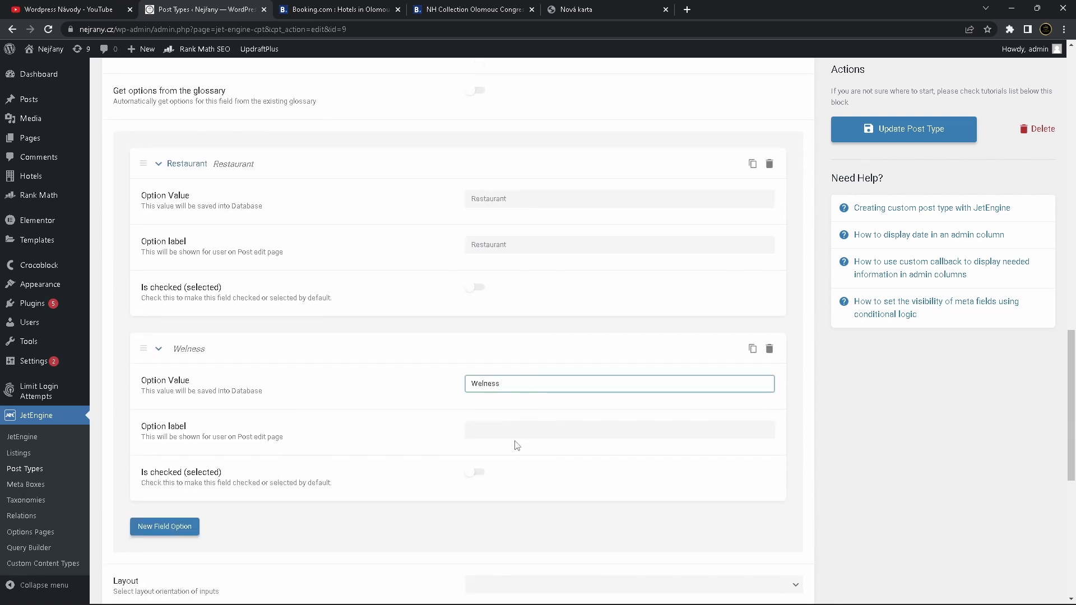
pyautogui.click(514, 437)
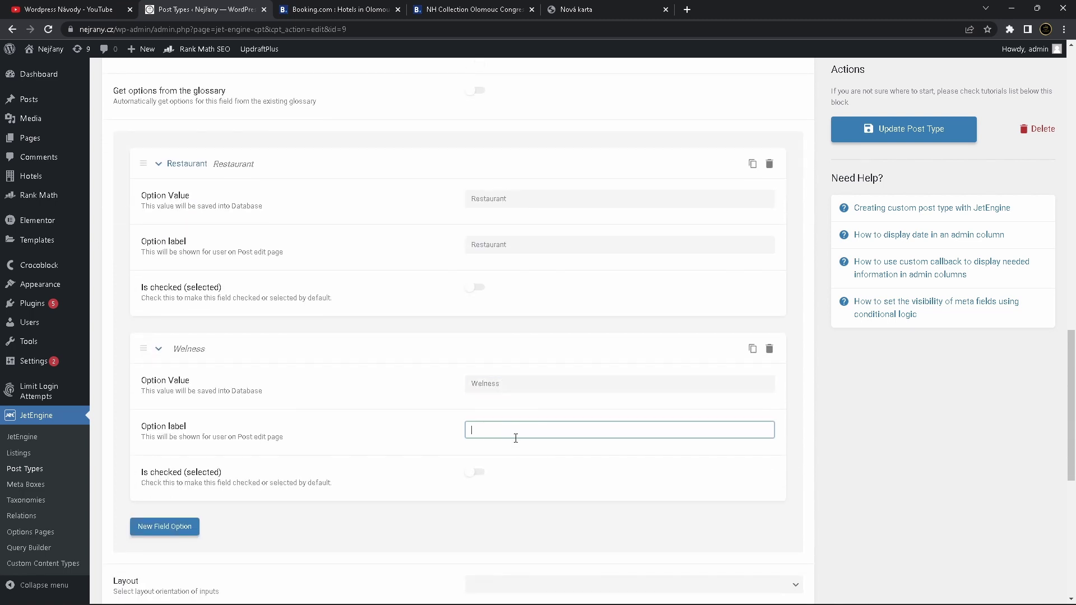
pyautogui.write('Welness')
# Add a third Facilities option with Parking as both its value and its label, and update the post type
pyautogui.click(165, 527)
pyautogui.scroll(-3, 379, 388)
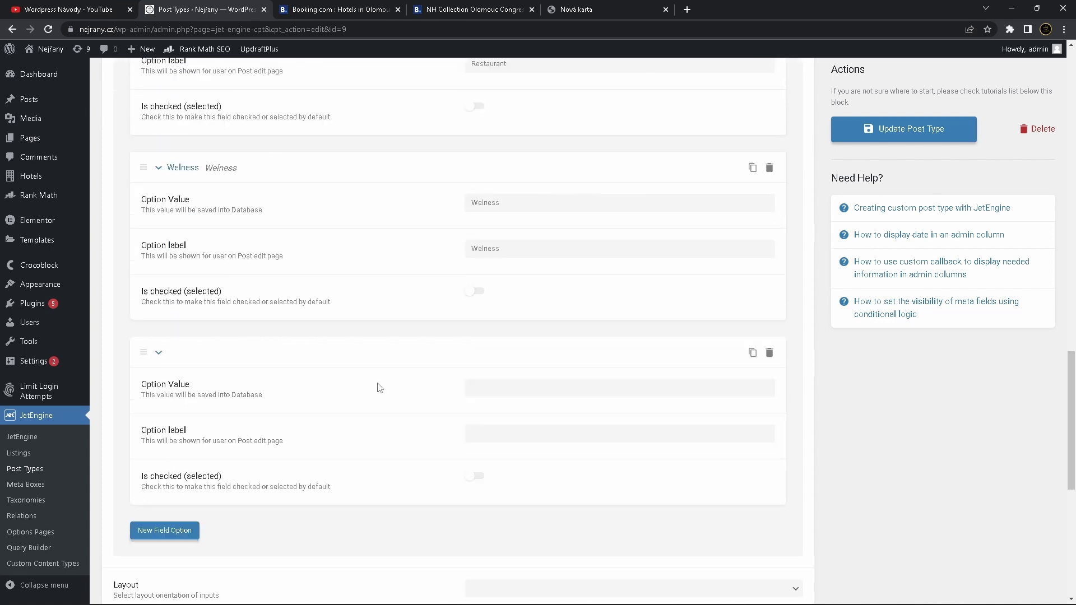
pyautogui.scroll(-1, 380, 387)
pyautogui.click(497, 346)
pyautogui.write('Parking')
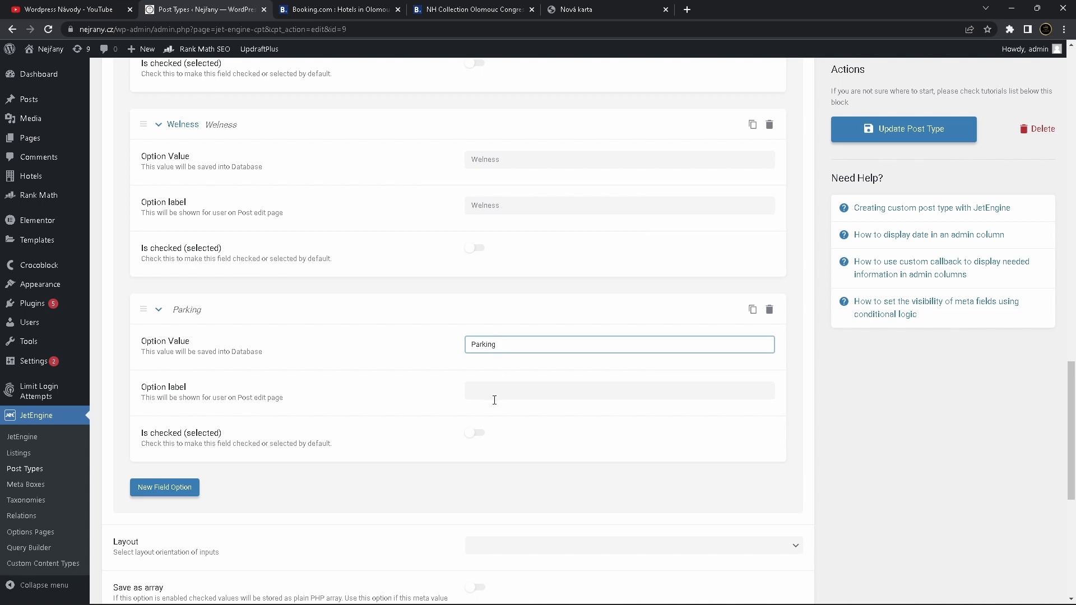
pyautogui.click(494, 400)
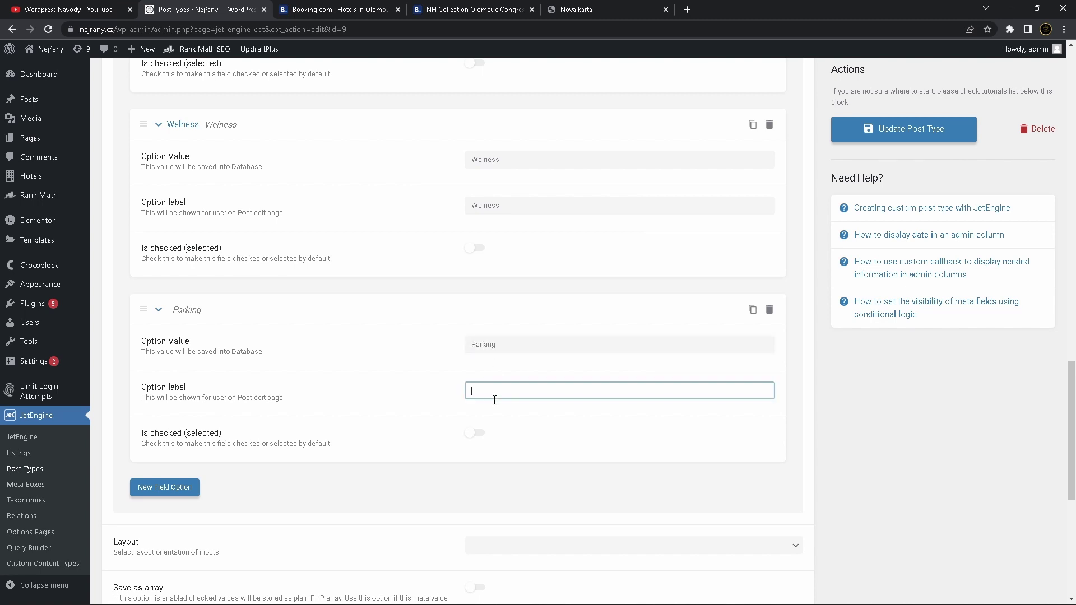
pyautogui.write('Parking')
pyautogui.click(924, 139)
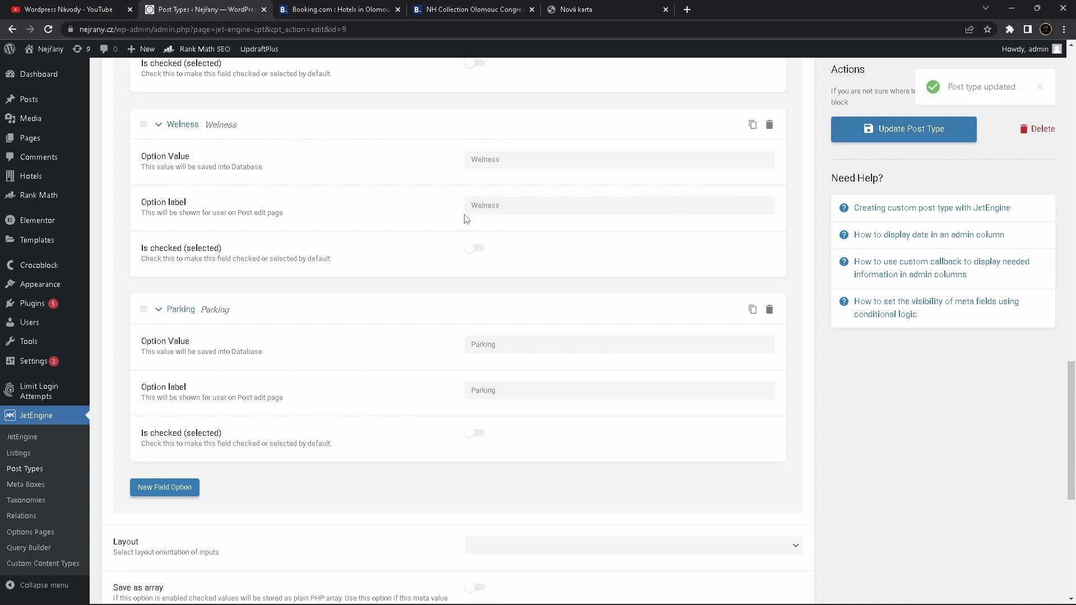
# Start a new post from the Hotels list to check the Facilities field in the editor
pyautogui.moveTo(43, 177)
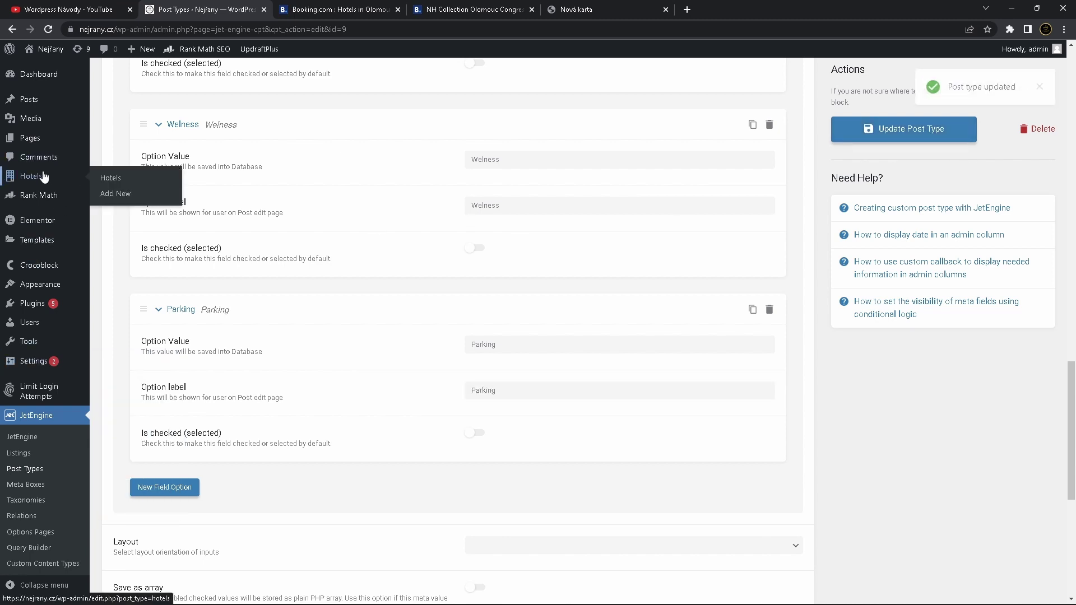
pyautogui.click(120, 180)
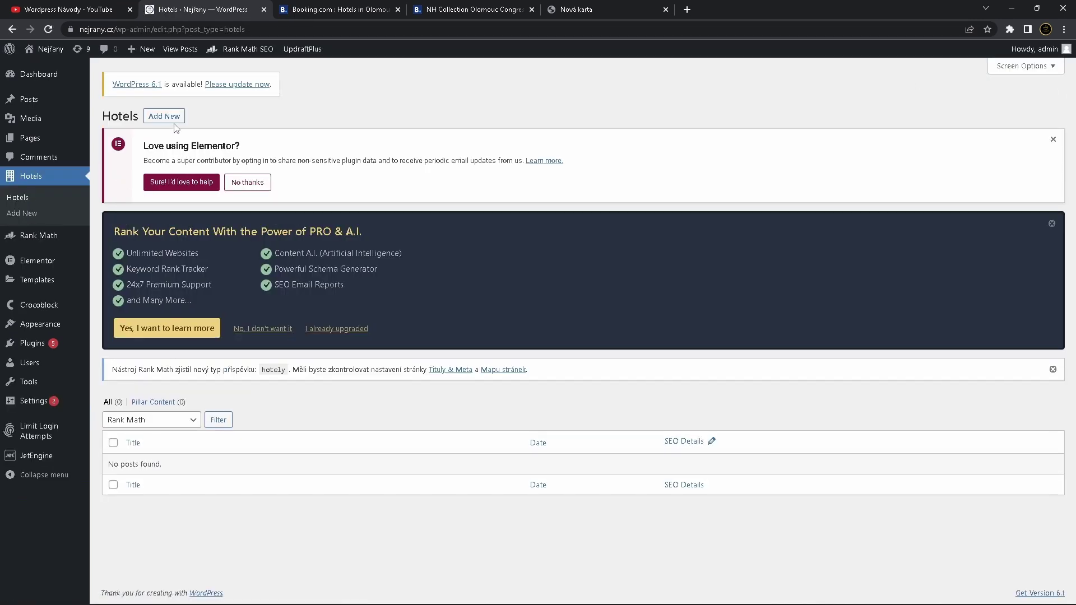
pyautogui.click(177, 125)
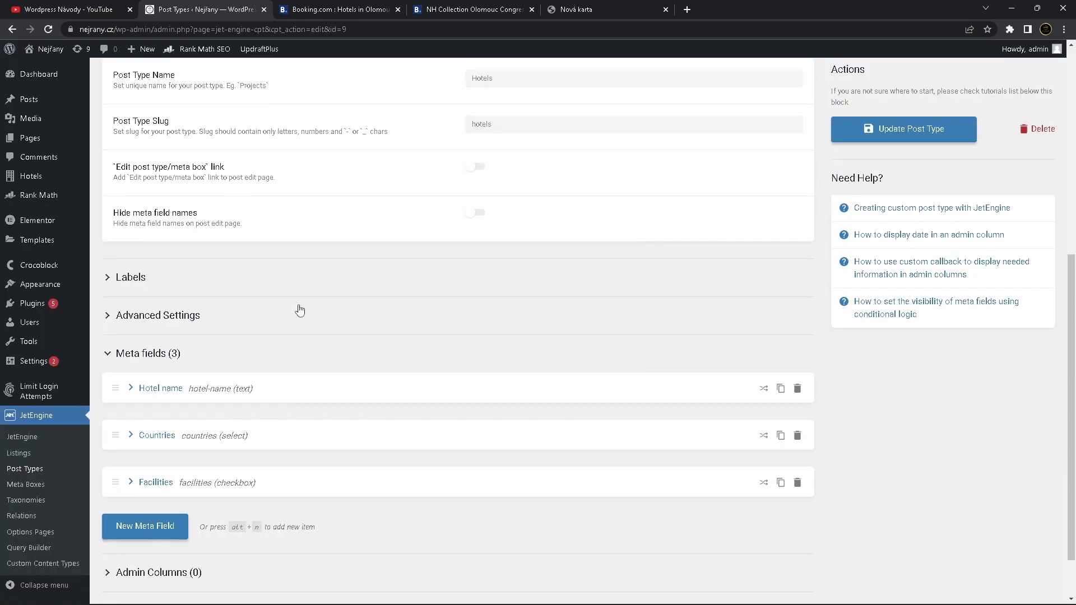
# Add a new meta field to the Hotels post type with the label Gallery and the name gallery
pyautogui.scroll(-1, 299, 311)
pyautogui.click(153, 467)
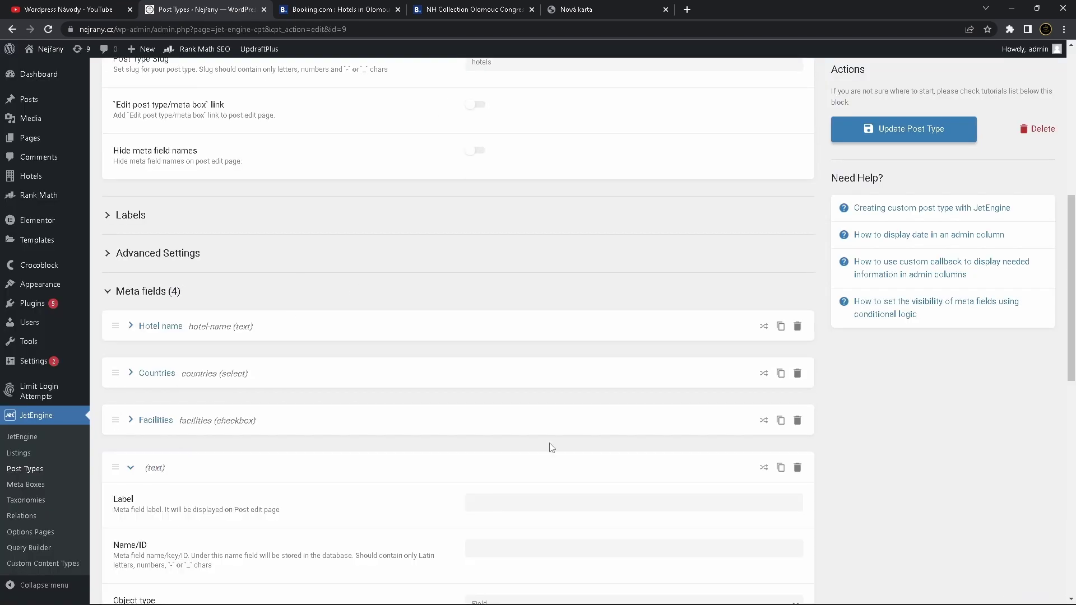
pyautogui.scroll(-3, 561, 443)
pyautogui.click(554, 338)
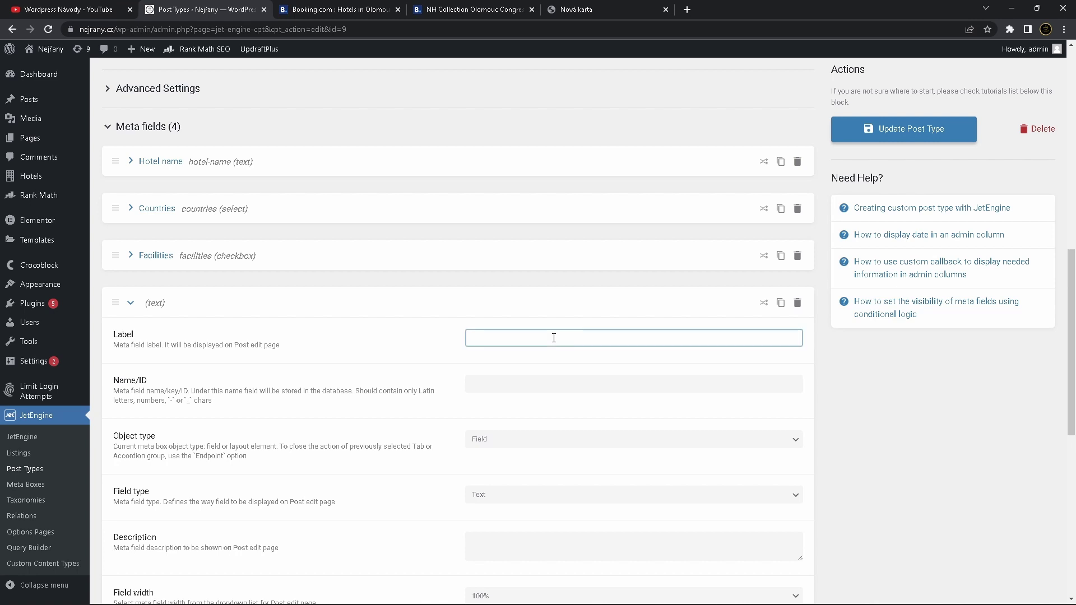
pyautogui.write('Gallery')
pyautogui.click(536, 385)
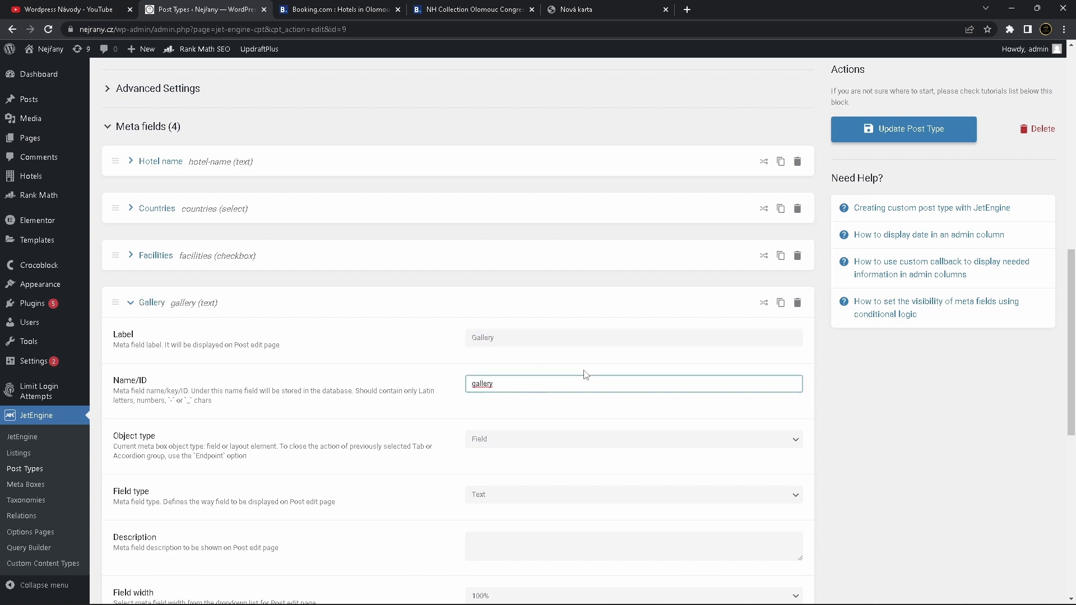
# Set the new field's type to Gallery and update the post type
pyautogui.scroll(-2, 585, 374)
pyautogui.click(542, 402)
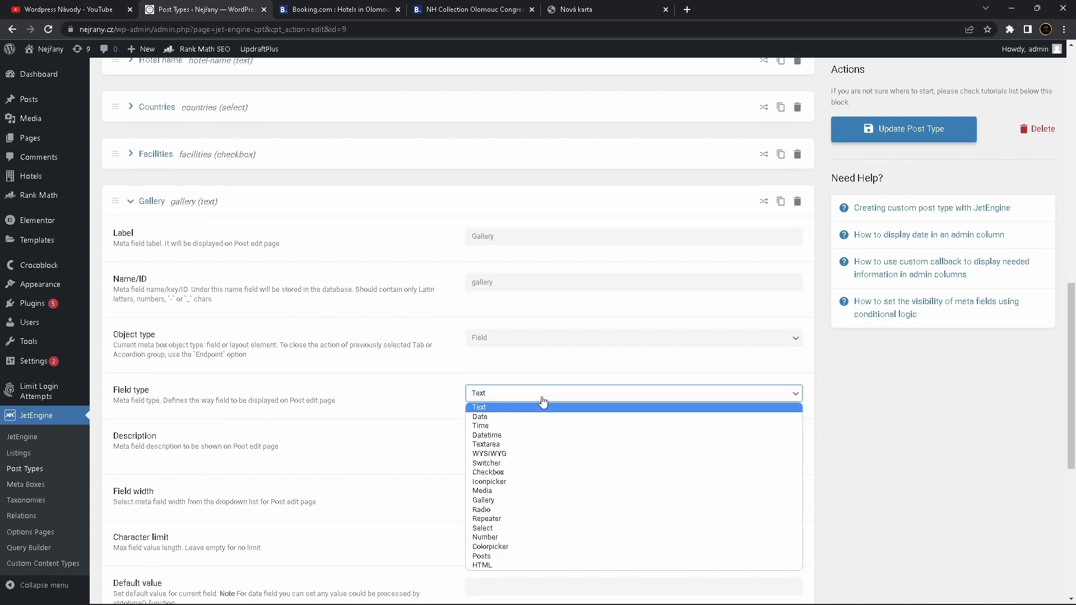
pyautogui.click(511, 501)
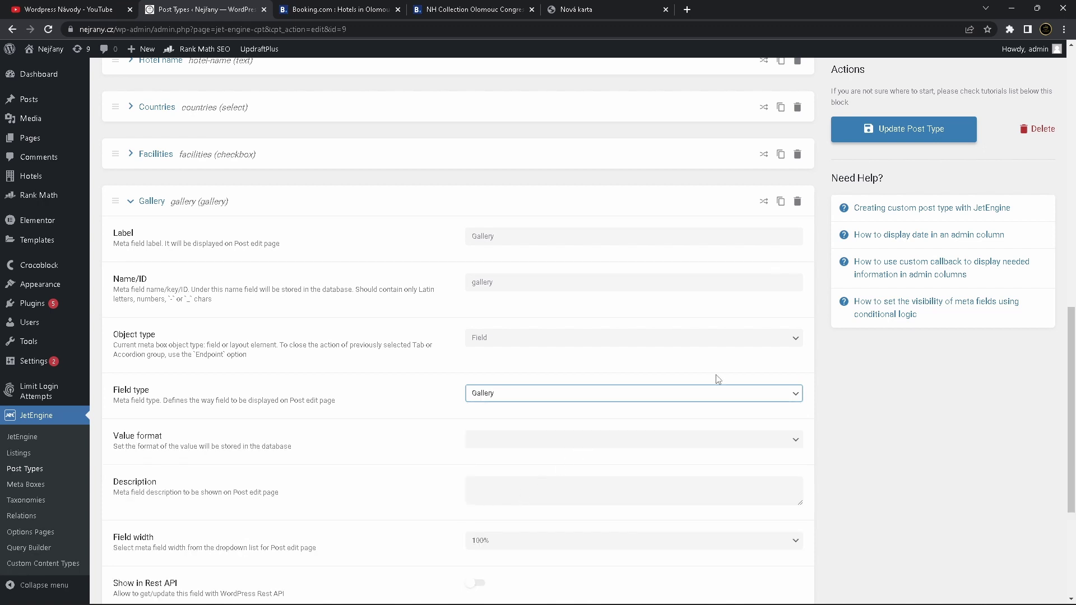
pyautogui.click(692, 443)
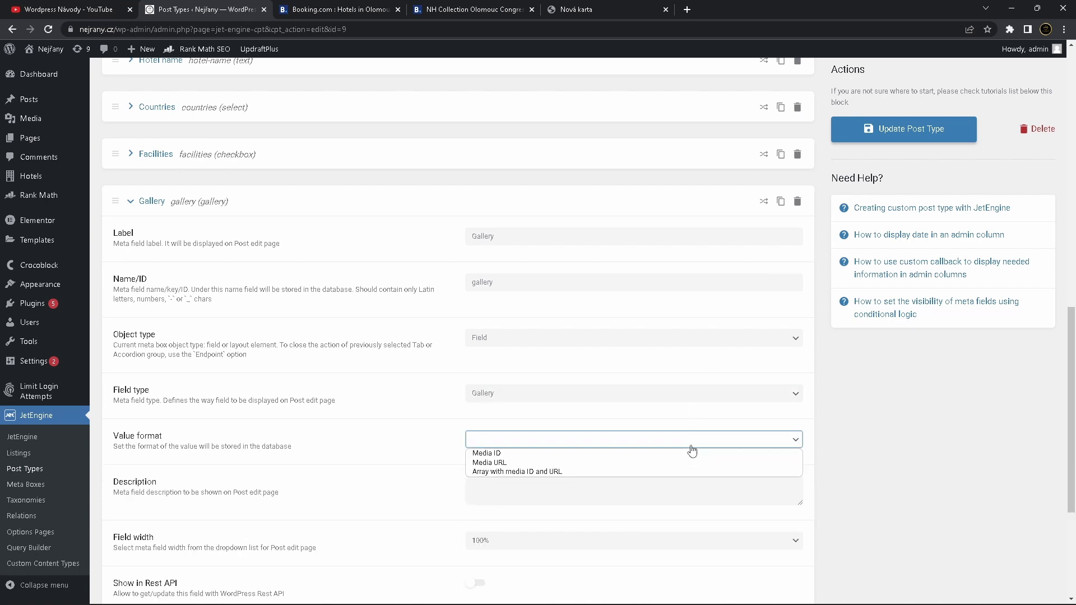
pyautogui.click(692, 448)
pyautogui.click(908, 138)
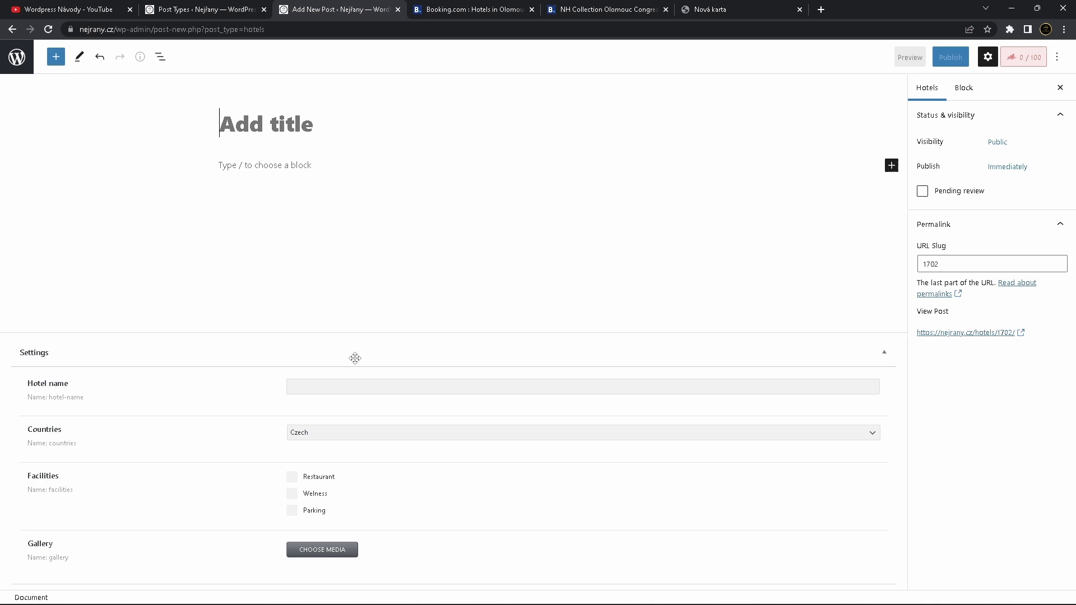
# Try out the Gallery field in the new hotel post by choosing the pool and bedroom photos from the media library
pyautogui.click(337, 550)
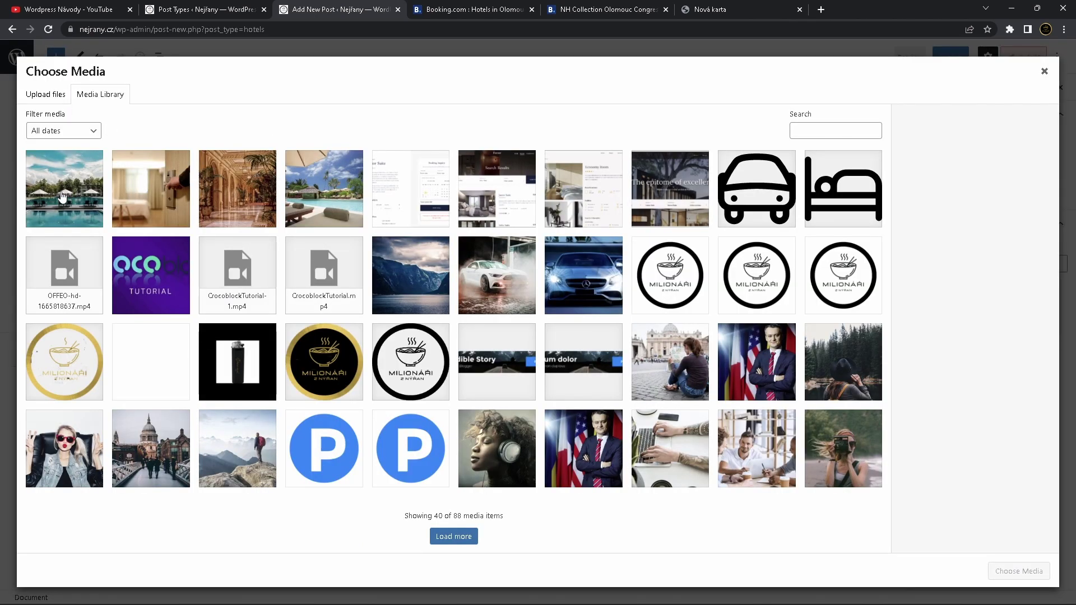
pyautogui.click(62, 198)
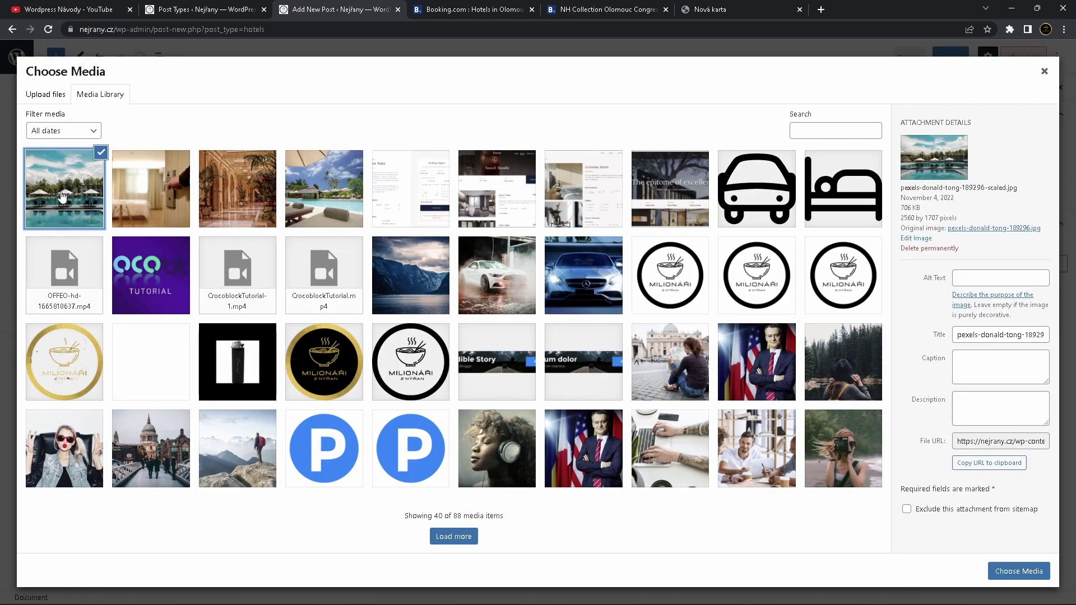
pyautogui.click(139, 203)
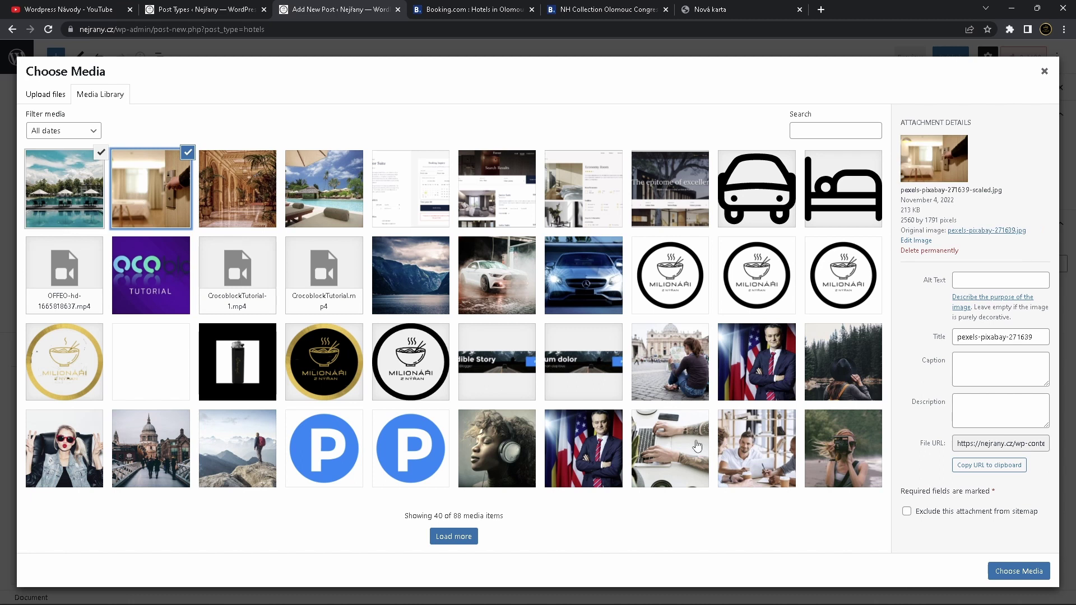
pyautogui.click(1007, 571)
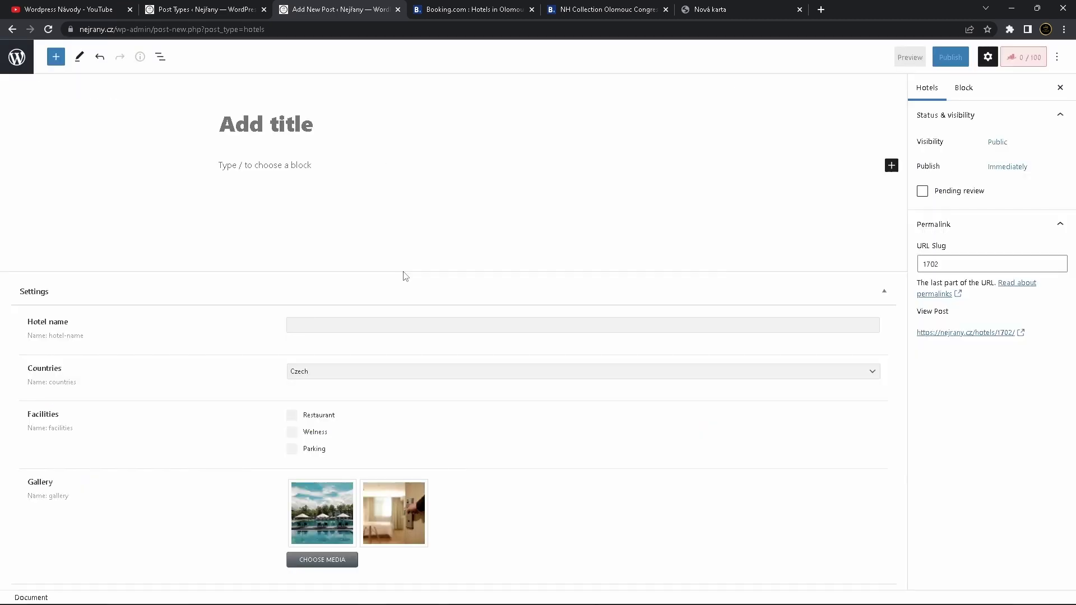
pyautogui.moveTo(380, 513)
# Return to the Hotels post type settings and add a meta field with text as both label and name
pyautogui.hotkey('ctrl', 'shift', 'Tab')
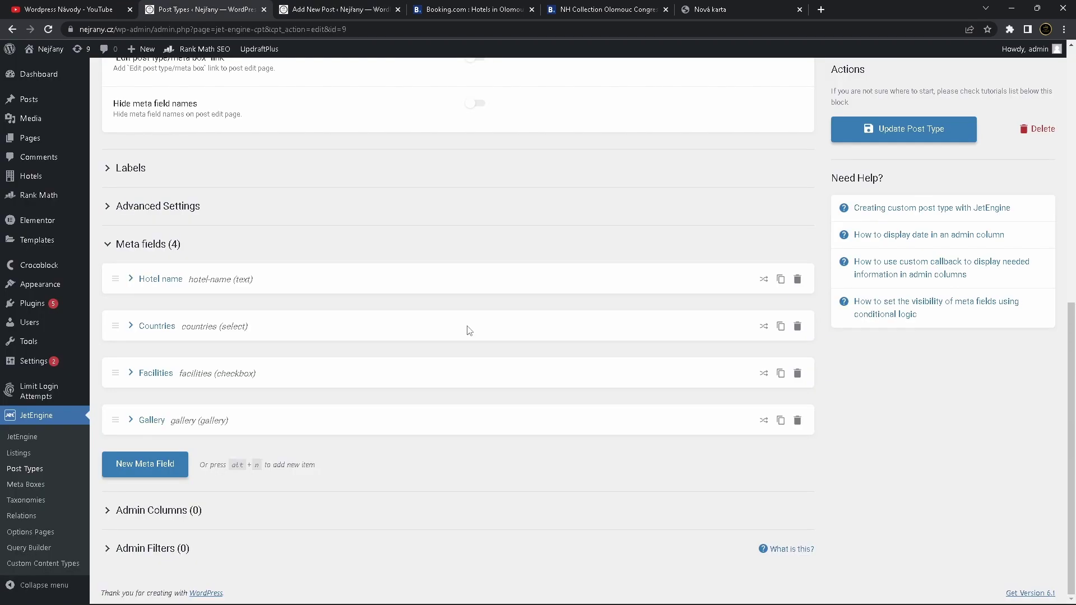
pyautogui.click(160, 474)
pyautogui.scroll(-5, 611, 428)
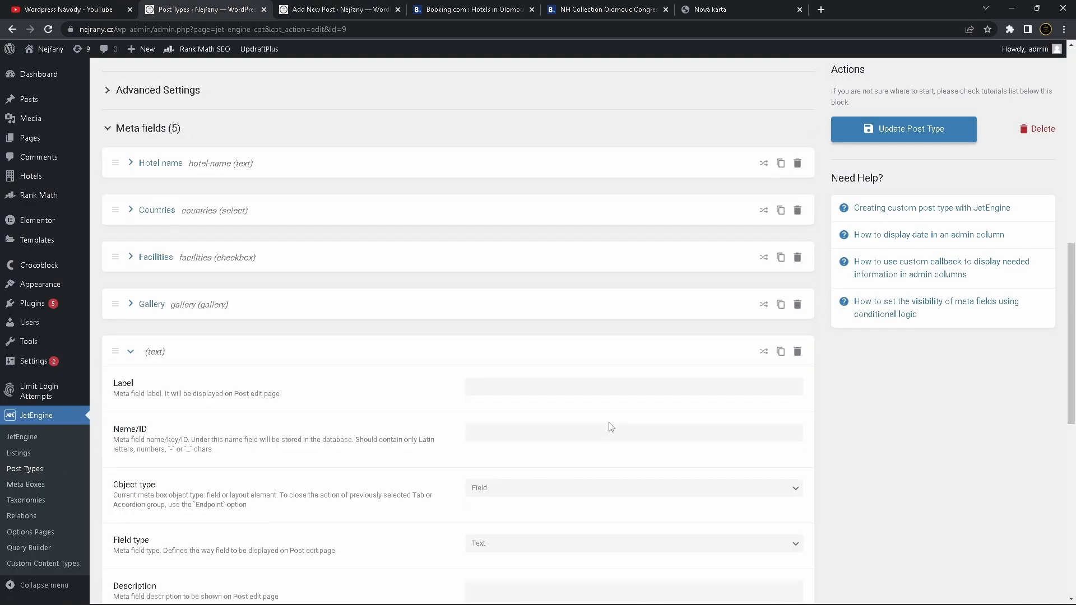
pyautogui.click(519, 220)
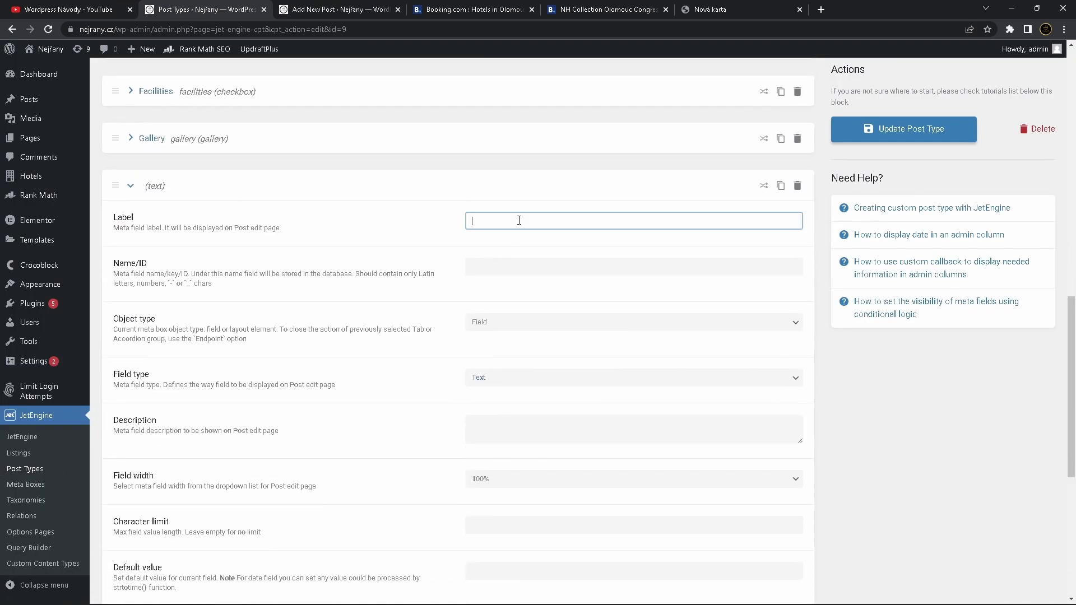
pyautogui.write('text')
pyautogui.click(523, 267)
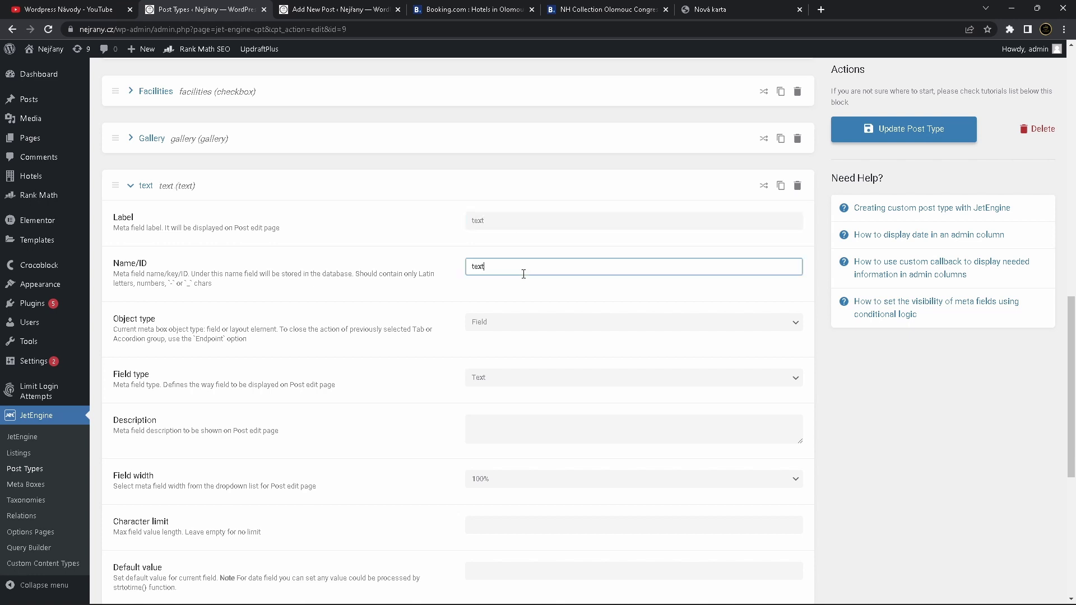
# Set the text field's type to Textarea and update the post type
pyautogui.scroll(-3, 524, 274)
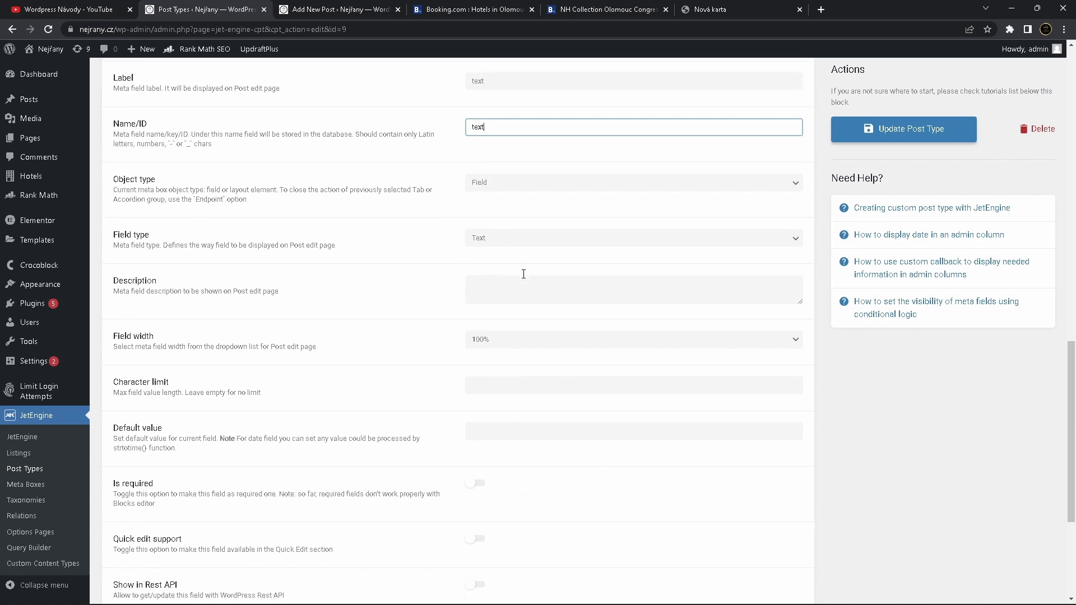
pyautogui.click(523, 237)
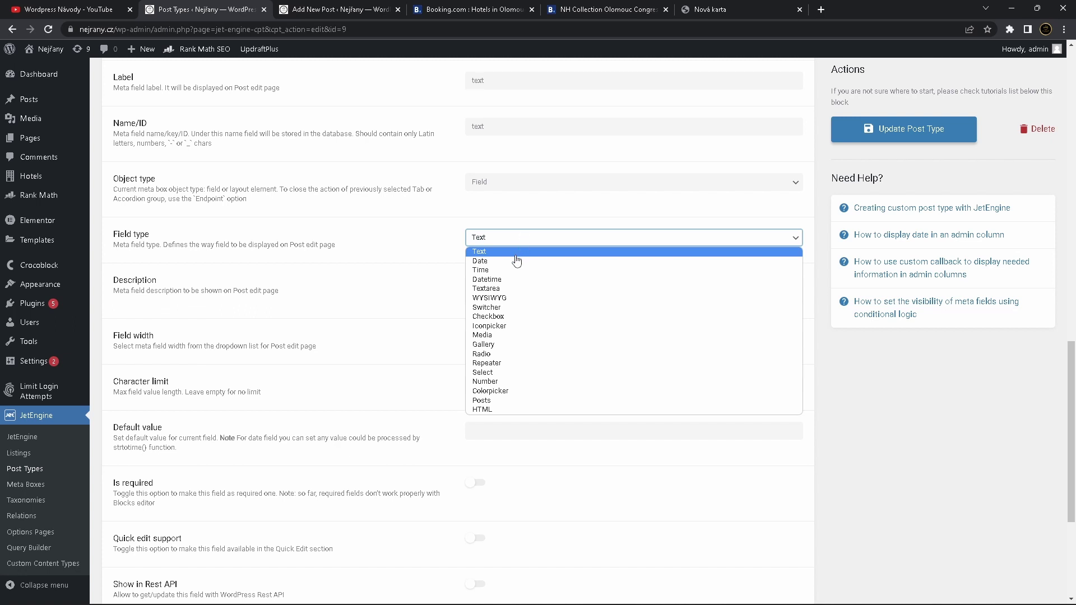
pyautogui.click(509, 290)
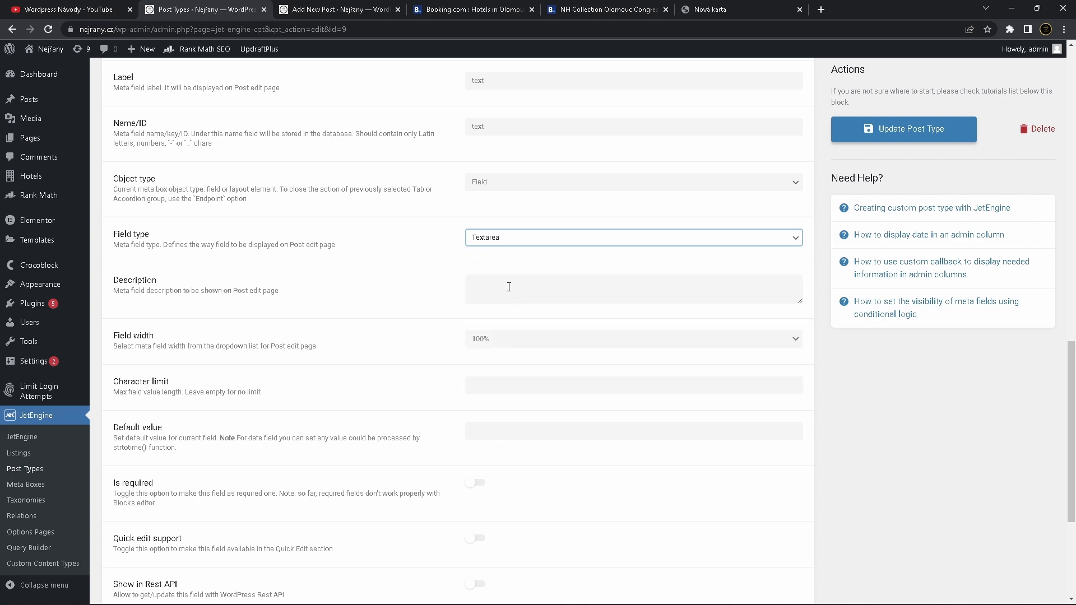
pyautogui.click(900, 130)
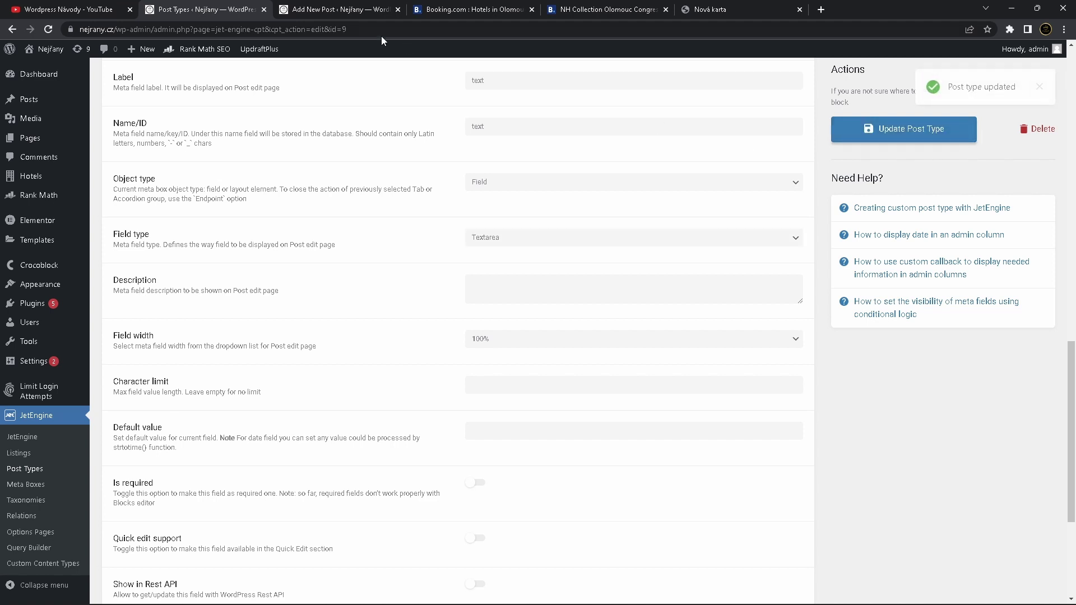
# Reload the new hotel post, discarding its unsaved changes, to check the text area field
pyautogui.click(339, 12)
pyautogui.click(51, 30)
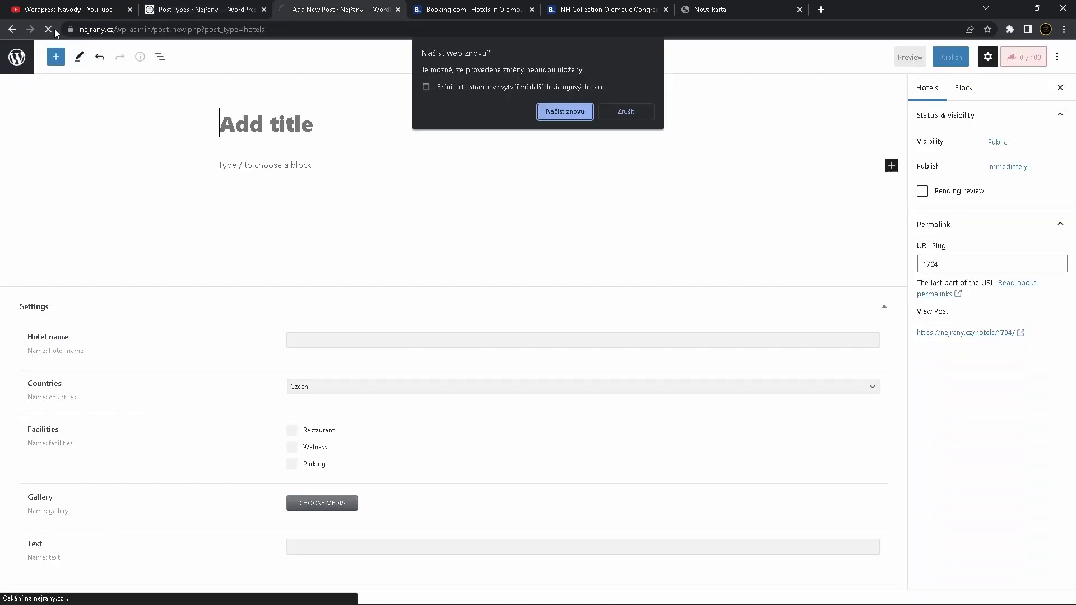
pyautogui.click(551, 112)
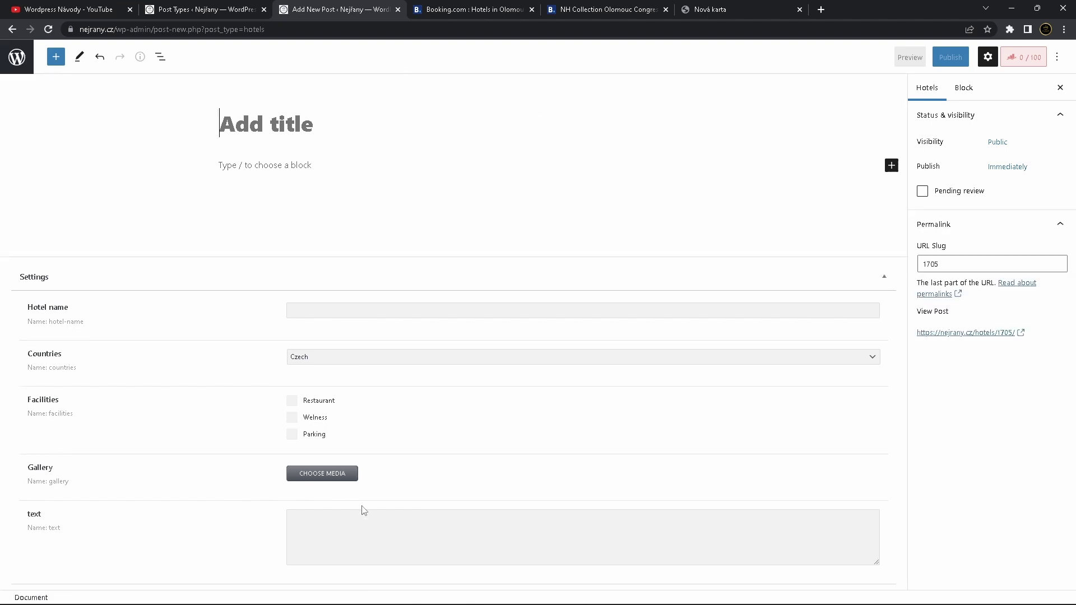
pyautogui.click(365, 523)
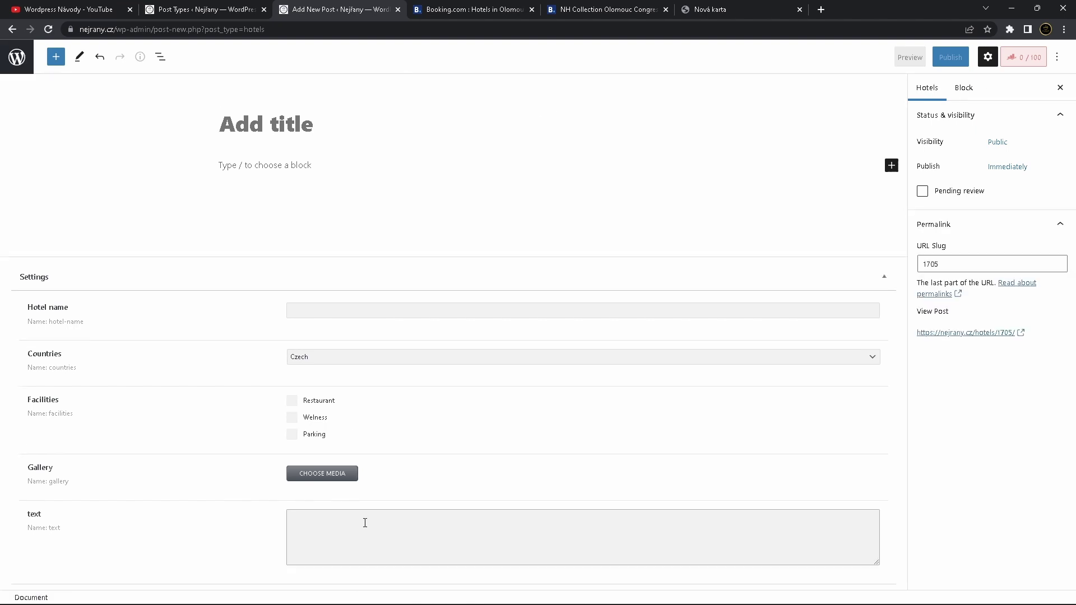
# Move the text meta field directly below Hotel name in the post type settings and update the post type
pyautogui.click(233, 14)
pyautogui.scroll(-4, 498, 263)
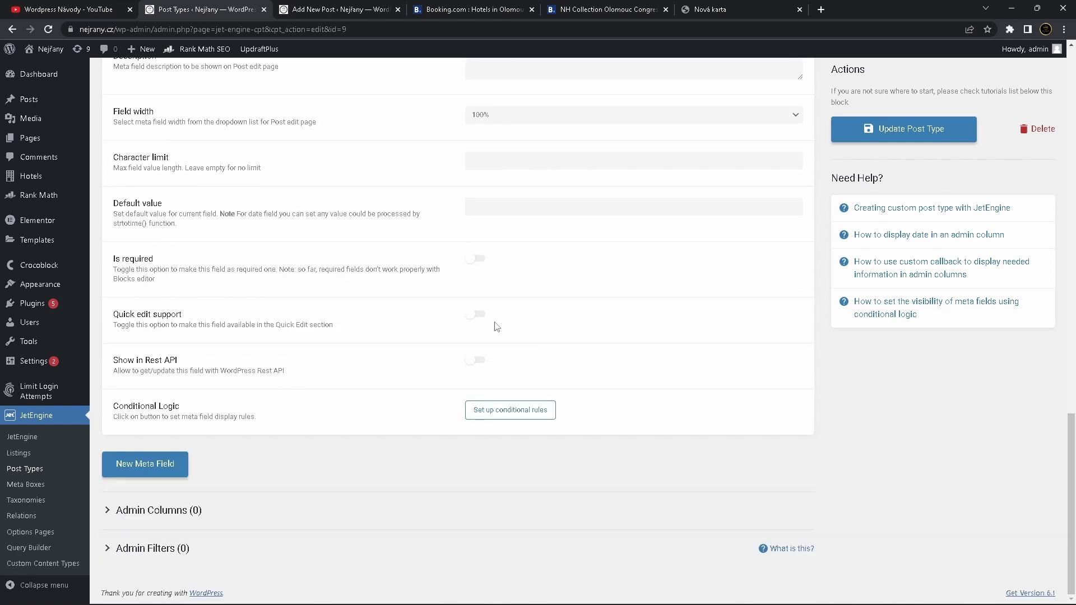
pyautogui.scroll(6, 318, 377)
pyautogui.click(131, 134)
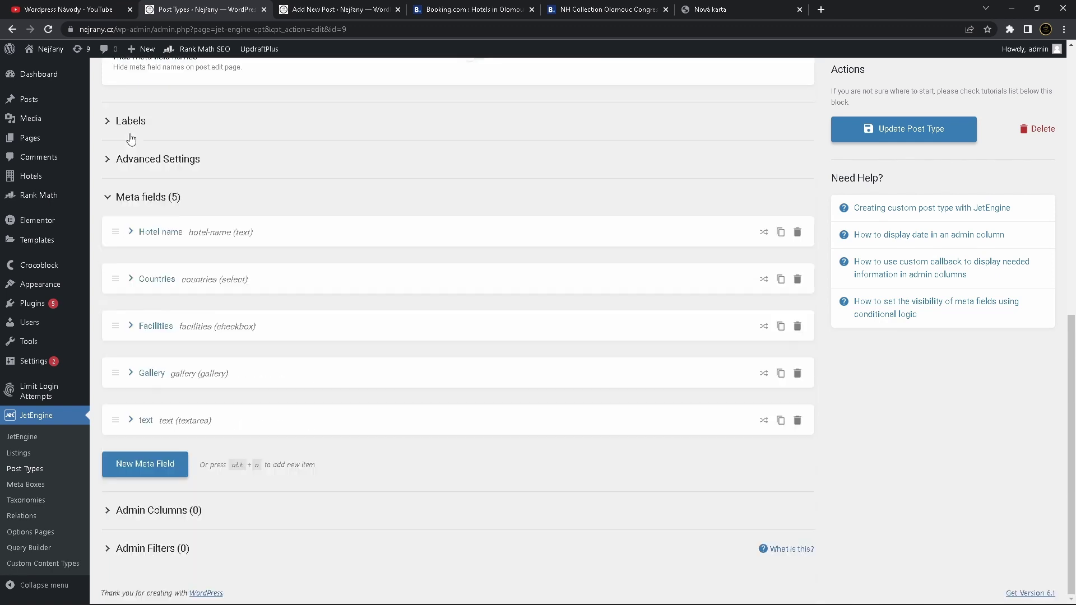
pyautogui.moveTo(175, 430); pyautogui.dragTo(180, 264)
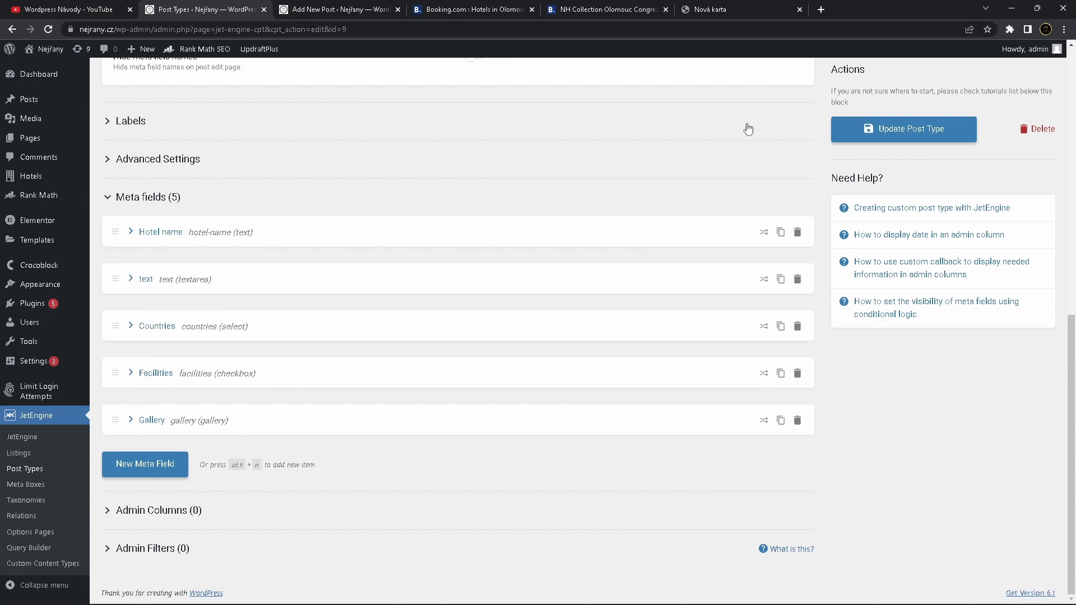
pyautogui.click(890, 124)
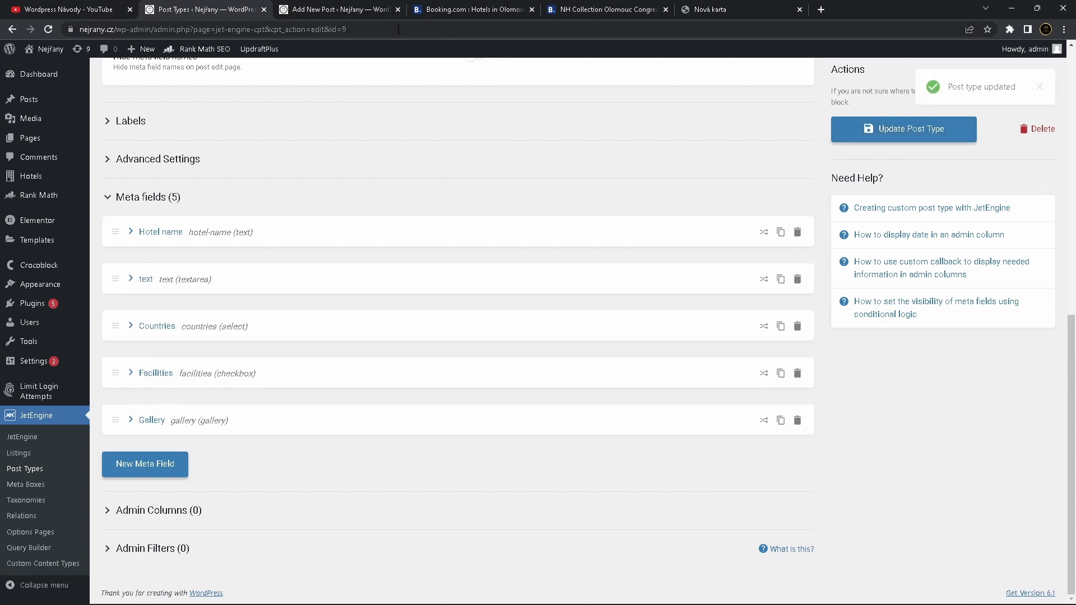
# Reload the new hotel post to check the order of its meta fields
pyautogui.click(352, 10)
pyautogui.click(49, 31)
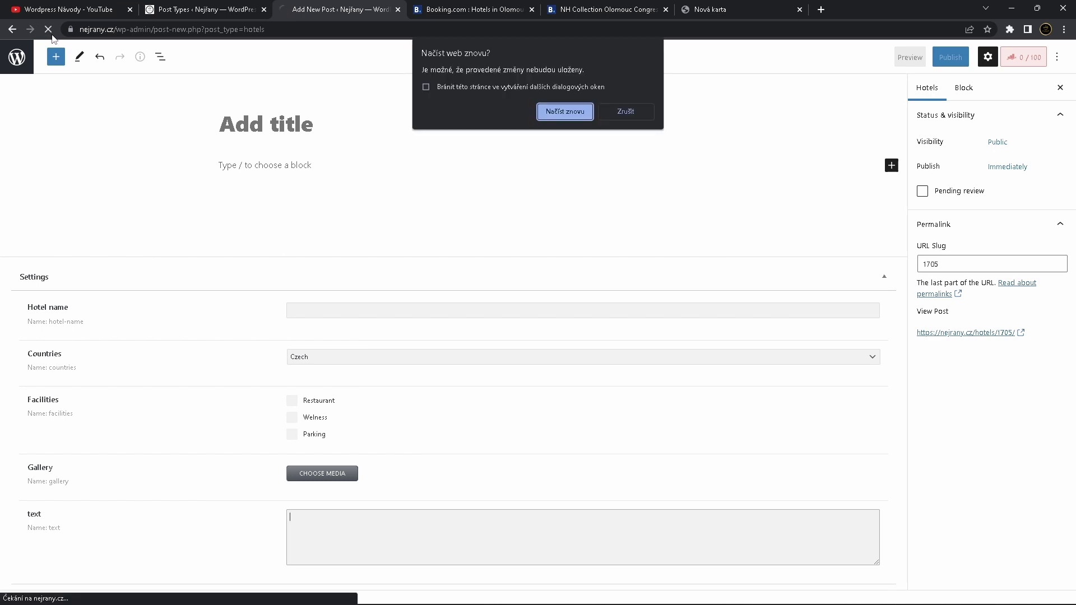
pyautogui.click(574, 112)
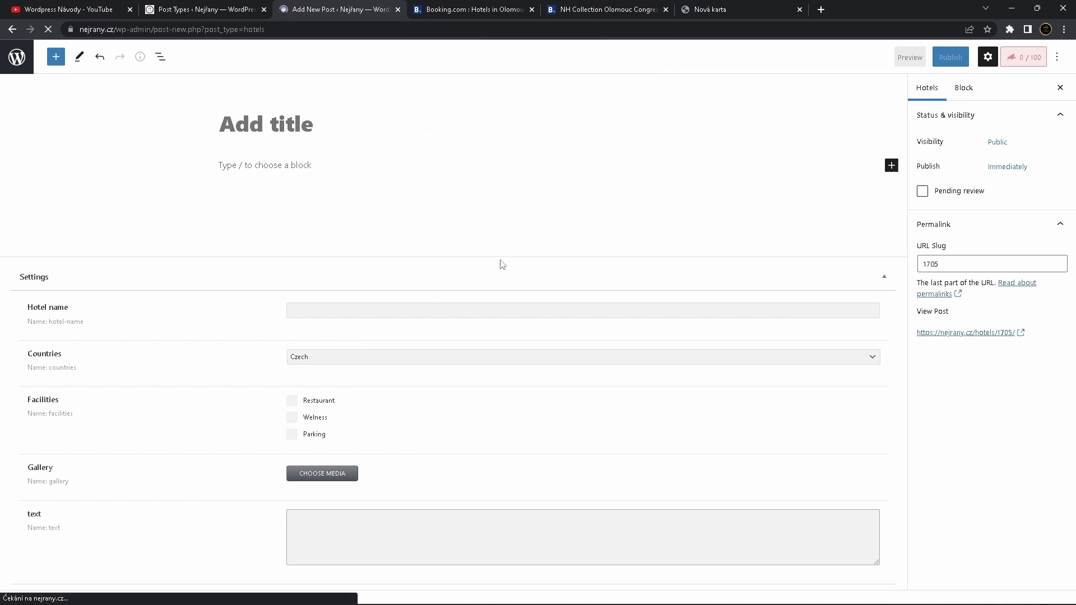
pyautogui.click(341, 386)
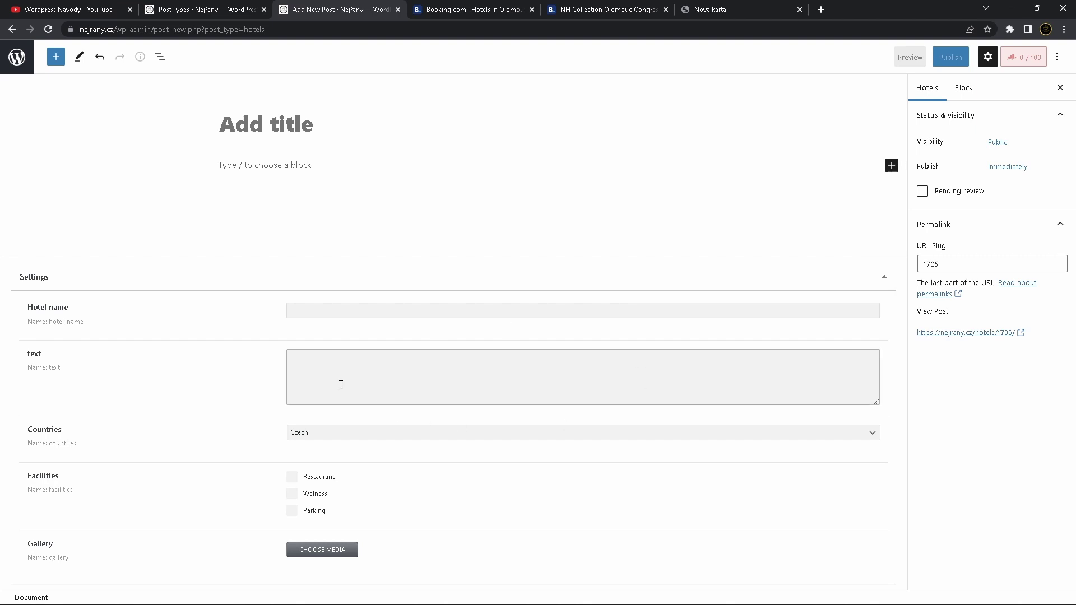
# Add another meta field to the Hotels post type with price as both its label and its name
pyautogui.hotkey('ctrl', 'shift', 'Tab')
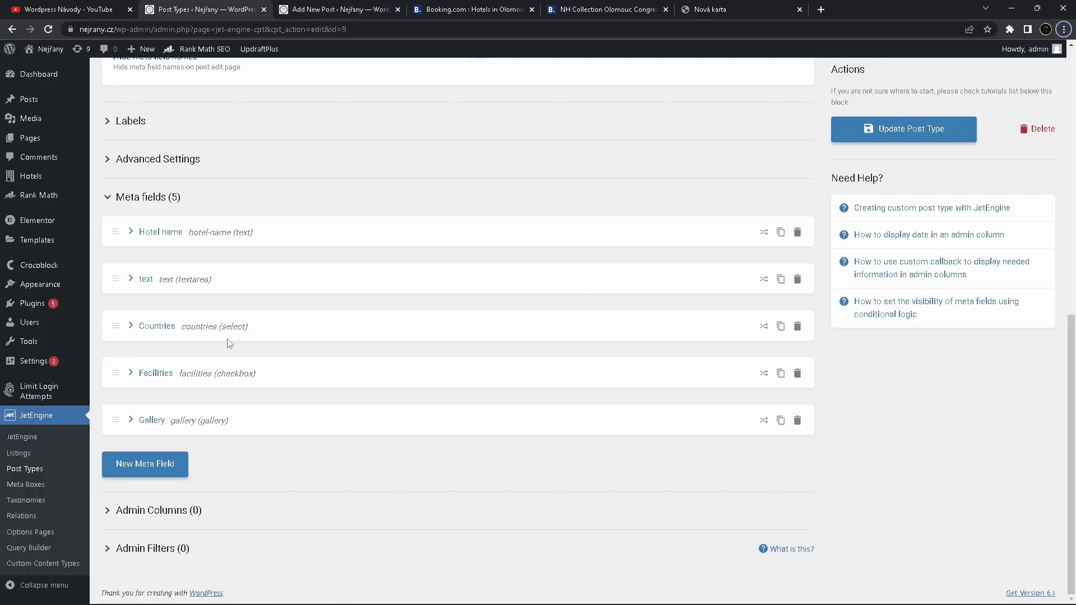
pyautogui.click(159, 469)
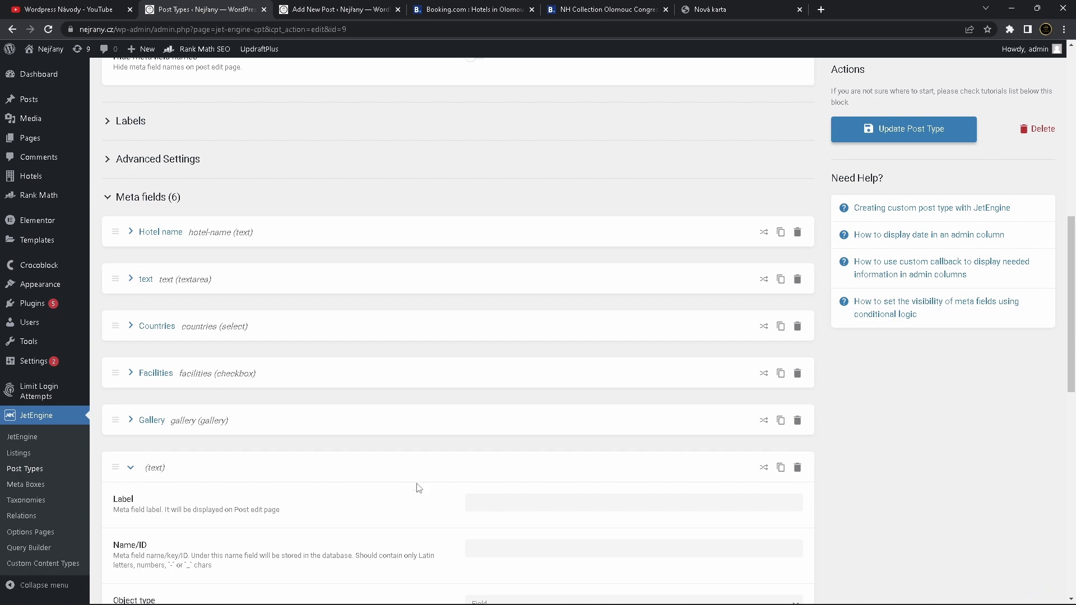
pyautogui.click(515, 498)
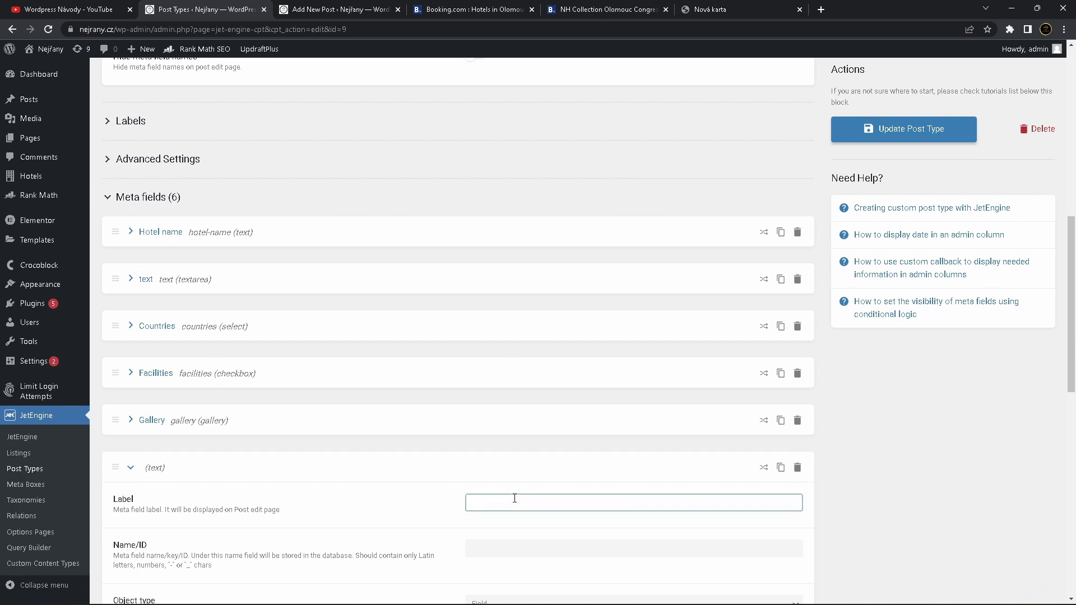
pyautogui.write('price')
pyautogui.scroll(-2, 515, 476)
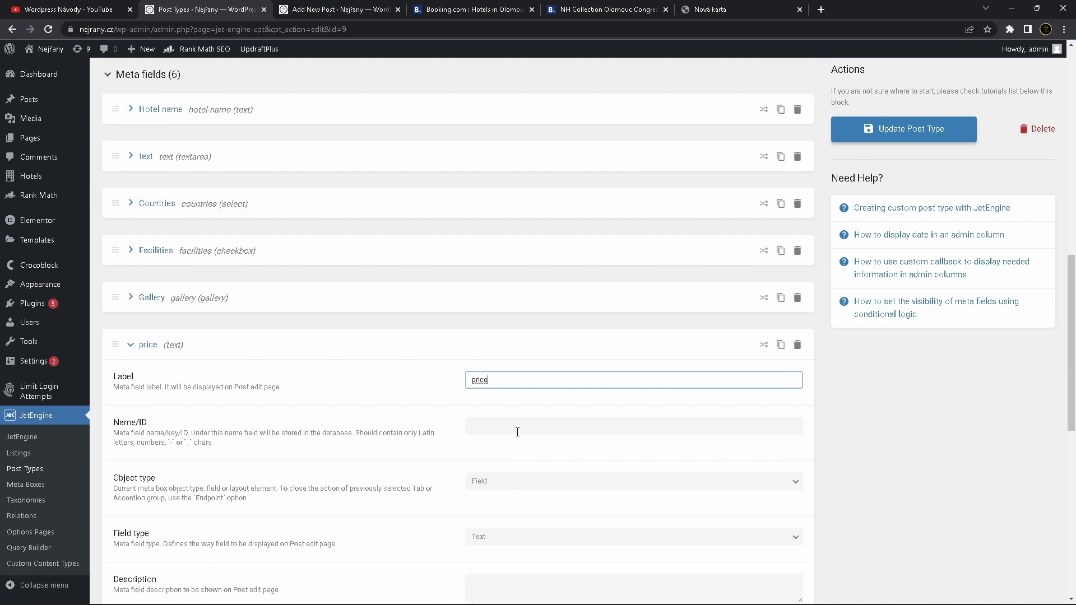
pyautogui.click(517, 432)
pyautogui.write('pro')
pyautogui.press('BackSpace')
pyautogui.press('BackSpace')
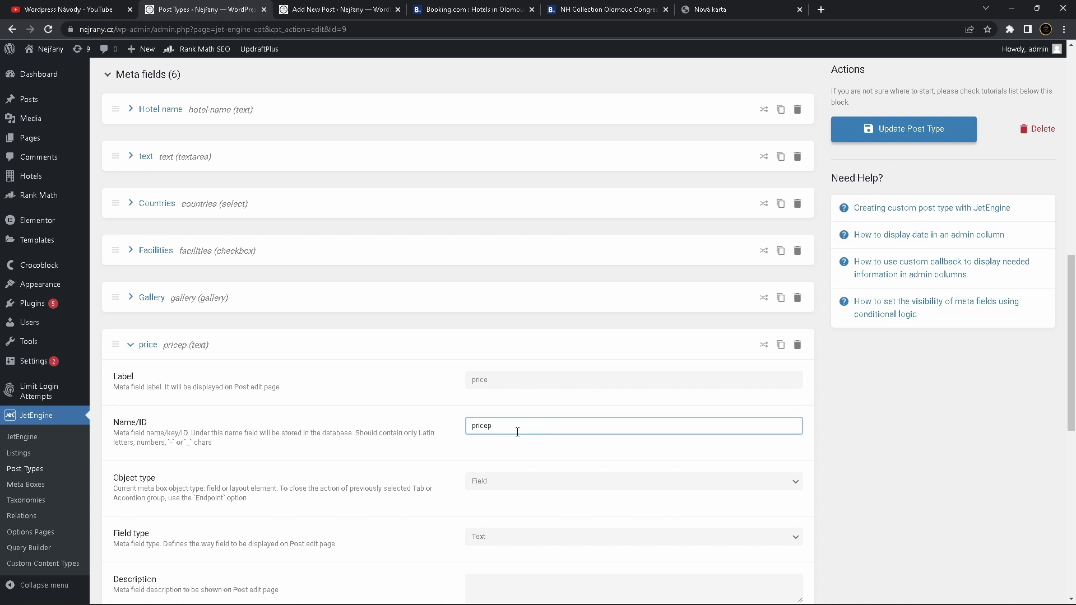
pyautogui.press('BackSpace')
pyautogui.scroll(-3, 531, 307)
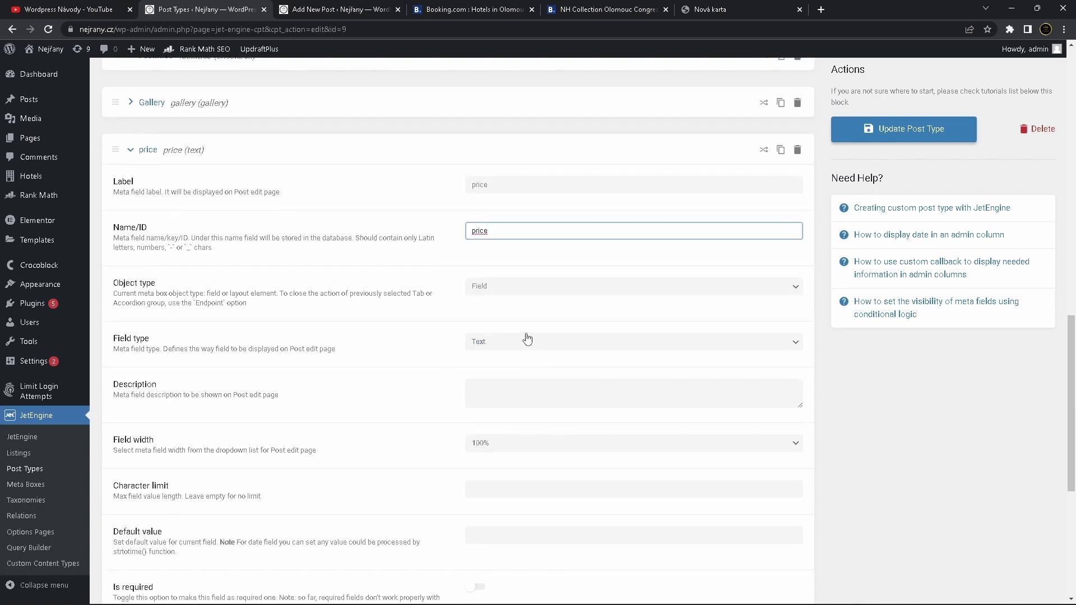
# Set the price meta field's type to Number and update the Hotels post type
pyautogui.click(527, 339)
pyautogui.press('n')
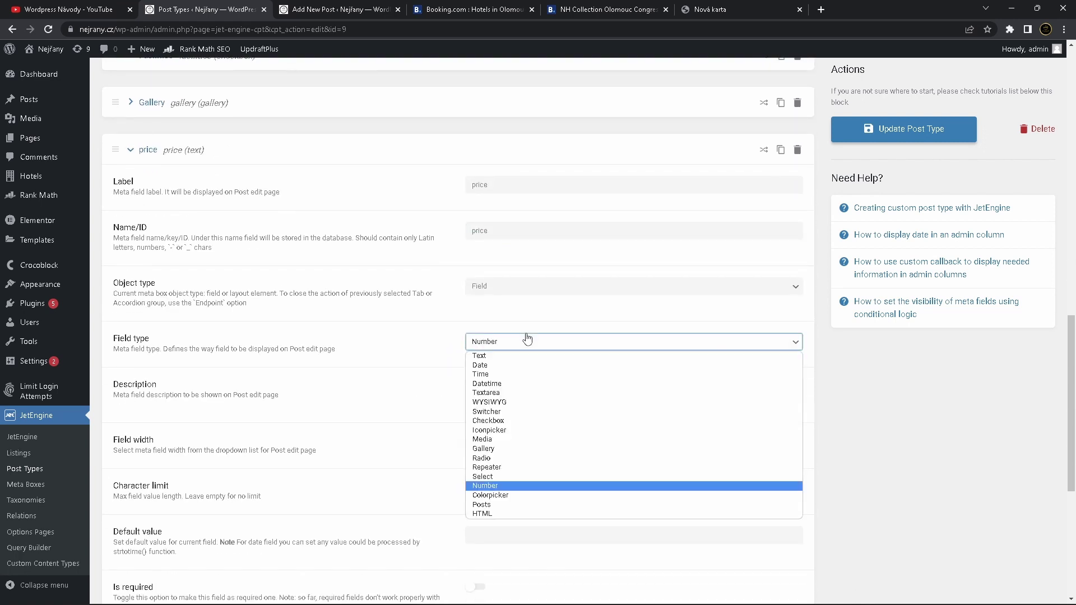
pyautogui.click(485, 486)
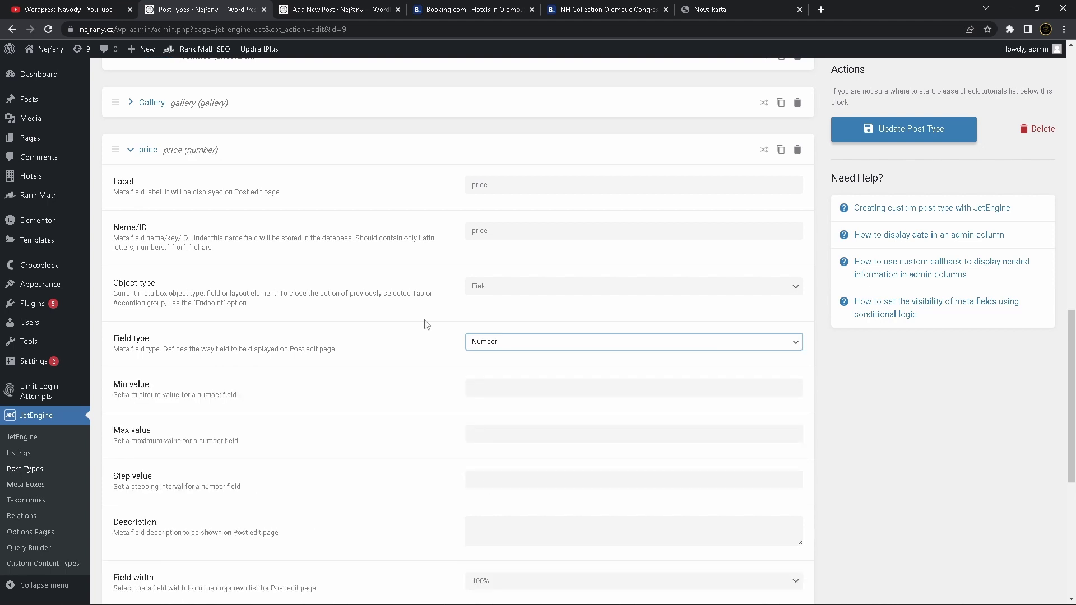
pyautogui.scroll(-1, 427, 324)
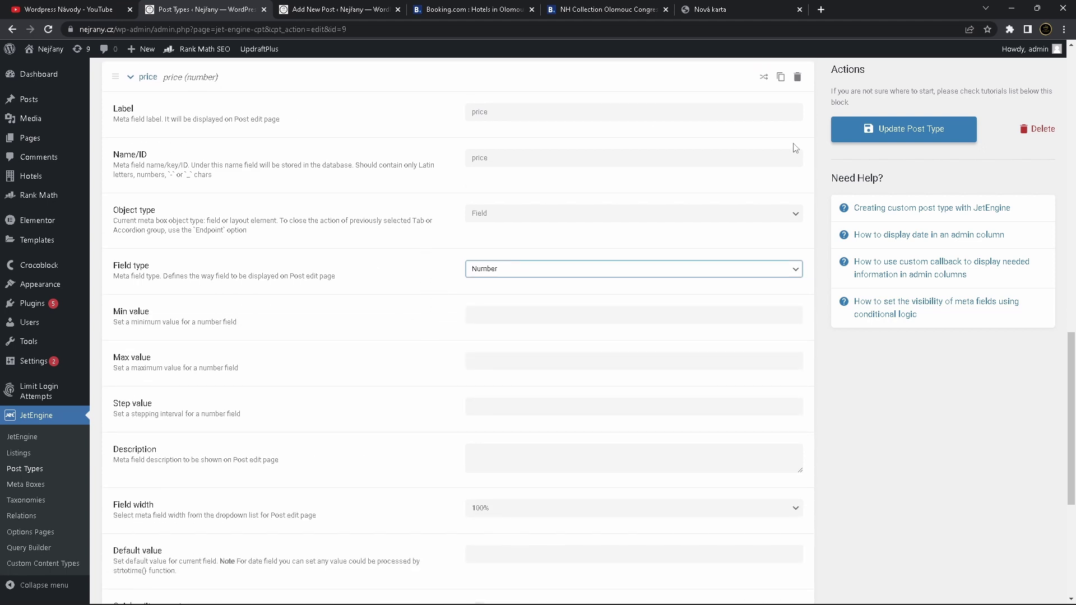
pyautogui.click(886, 128)
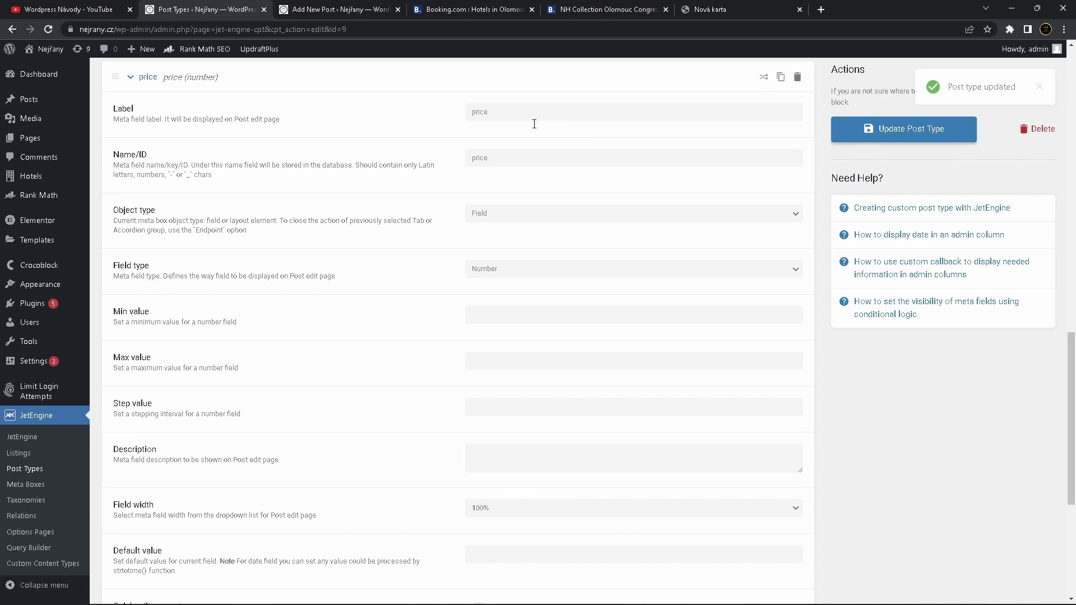
# Reload the new hotel post, discarding its unsaved changes, to check the price number field
pyautogui.click(301, 13)
pyautogui.click(48, 29)
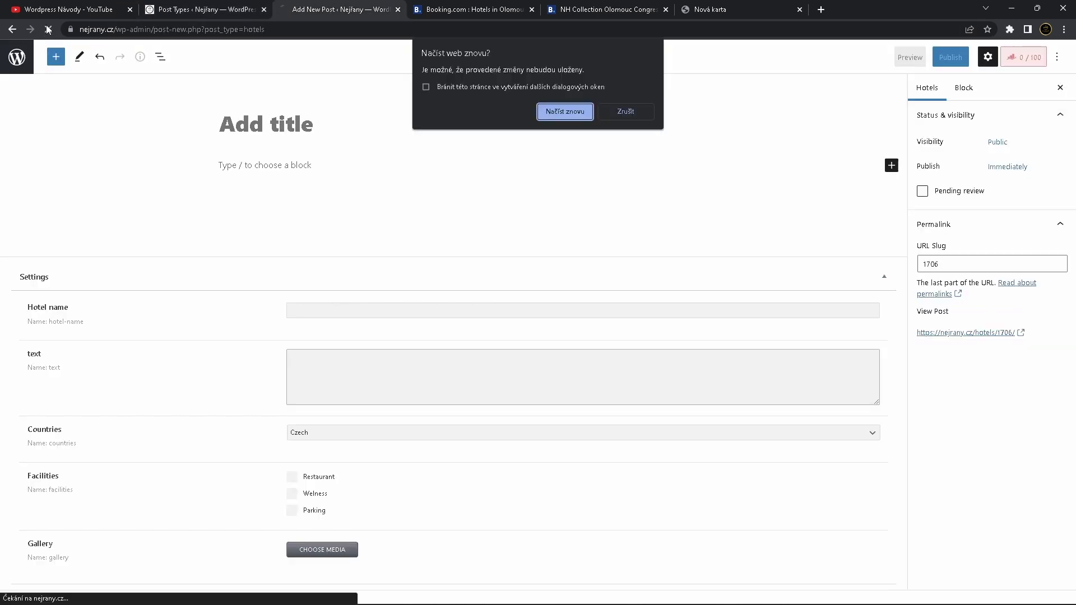
pyautogui.click(602, 111)
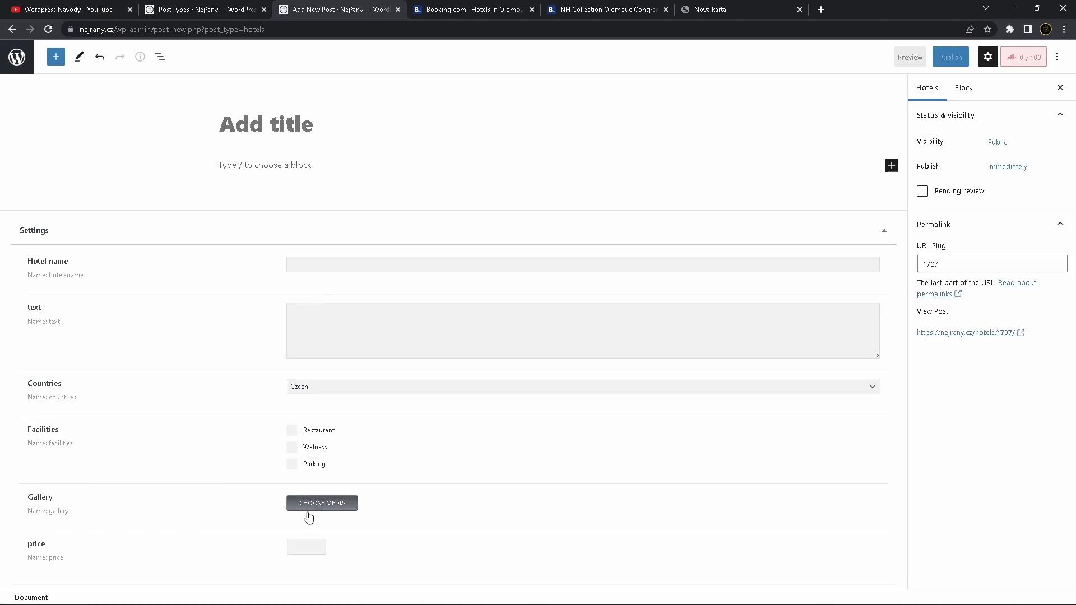
pyautogui.click(307, 549)
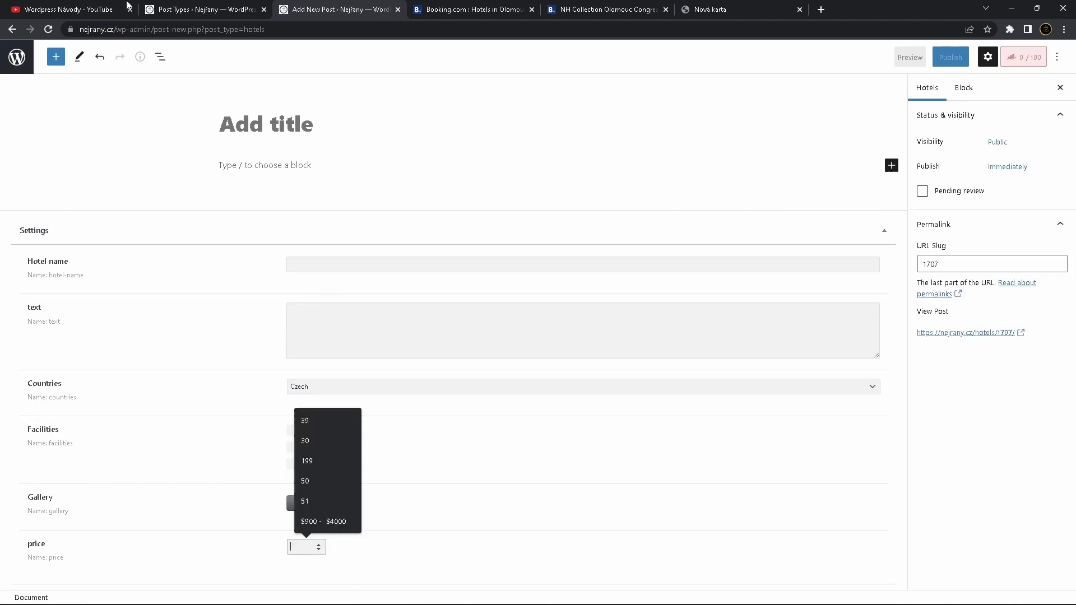
# Give the price field a minimum of 1000, a maximum of 10000 and a step of 1000, and update the post type
pyautogui.click(196, 10)
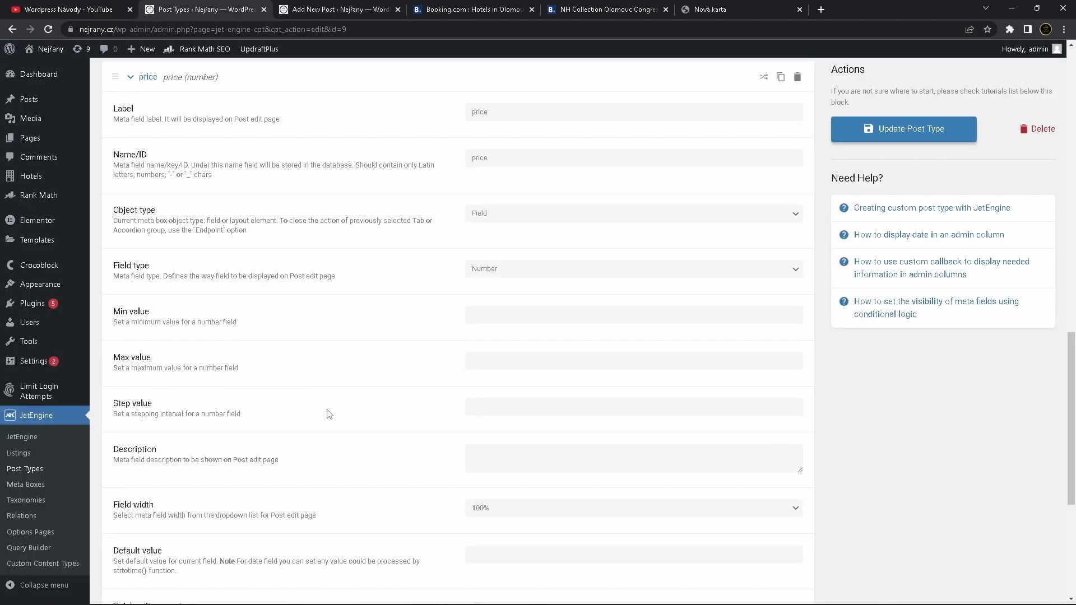
pyautogui.click(518, 318)
pyautogui.write('10')
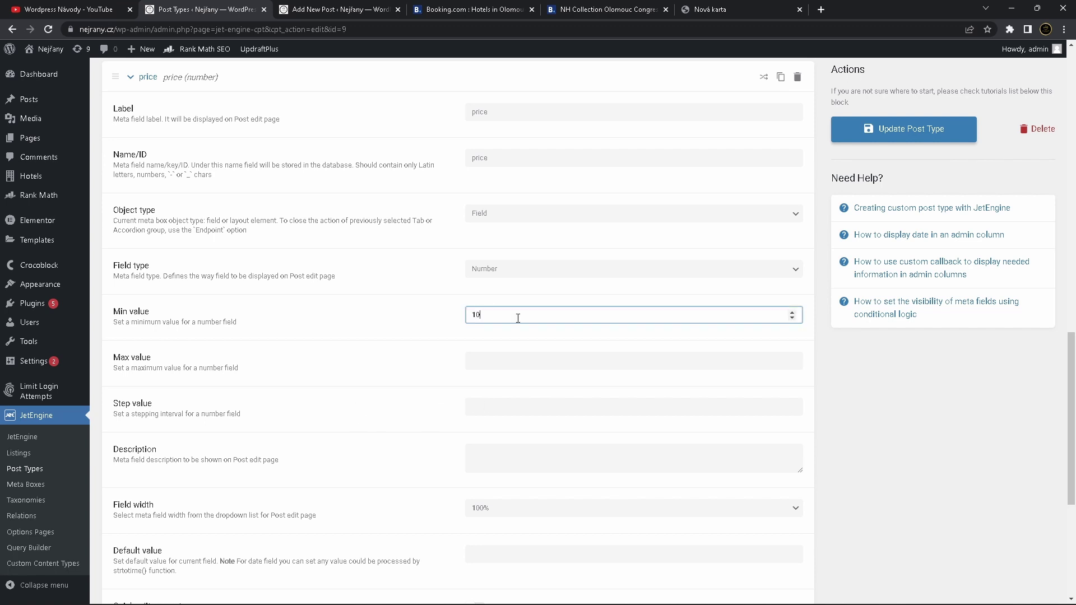
pyautogui.write('00')
pyautogui.click(512, 361)
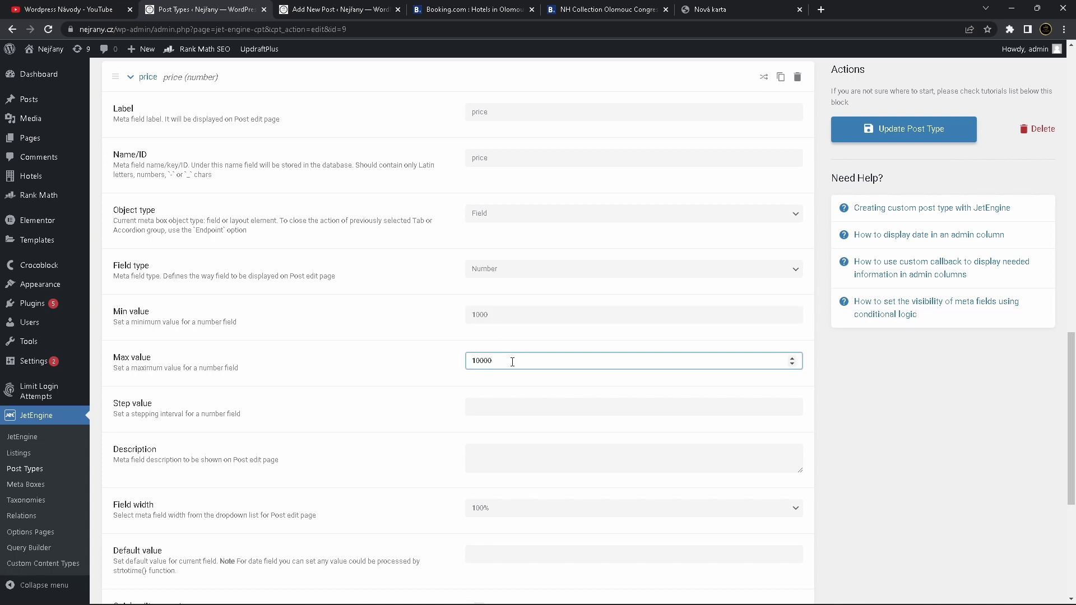
pyautogui.click(403, 382)
pyautogui.click(508, 406)
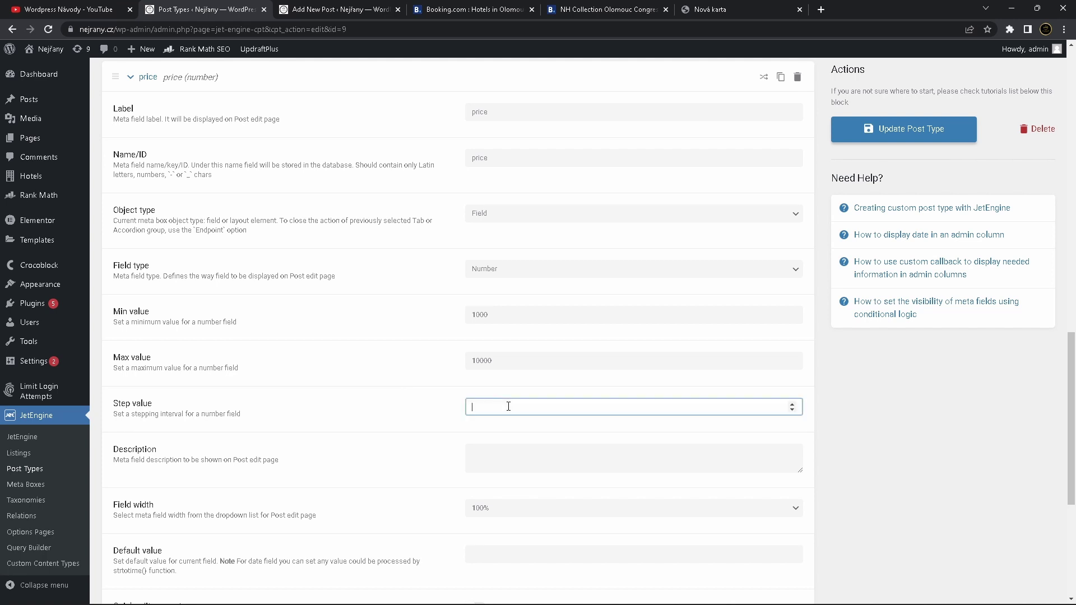
pyautogui.write('1000')
pyautogui.click(896, 124)
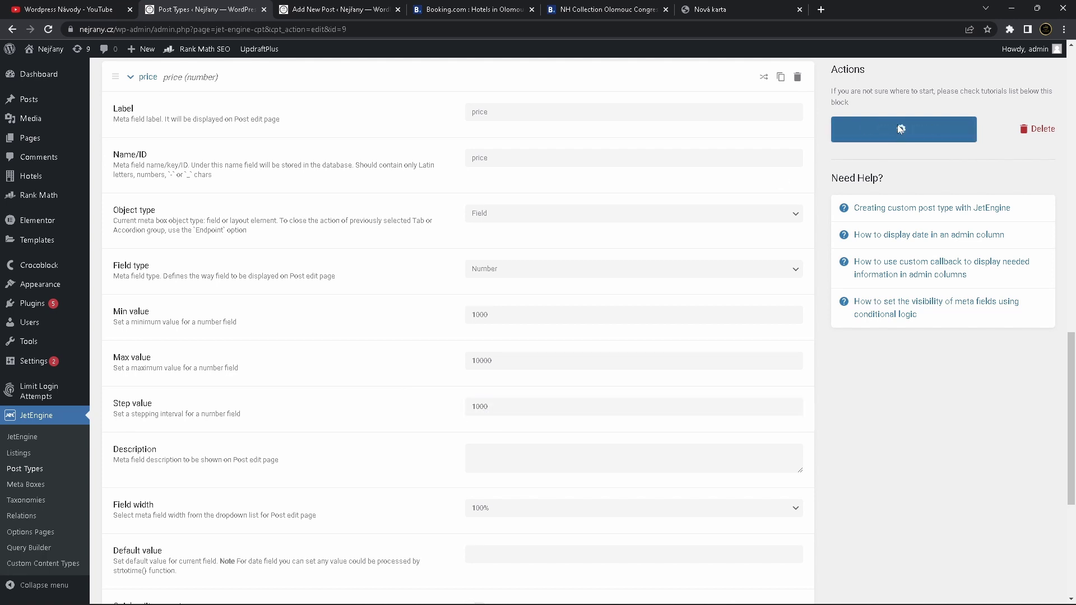
# Reload the new hotel post and test its price field with the value 1000
pyautogui.click(353, 9)
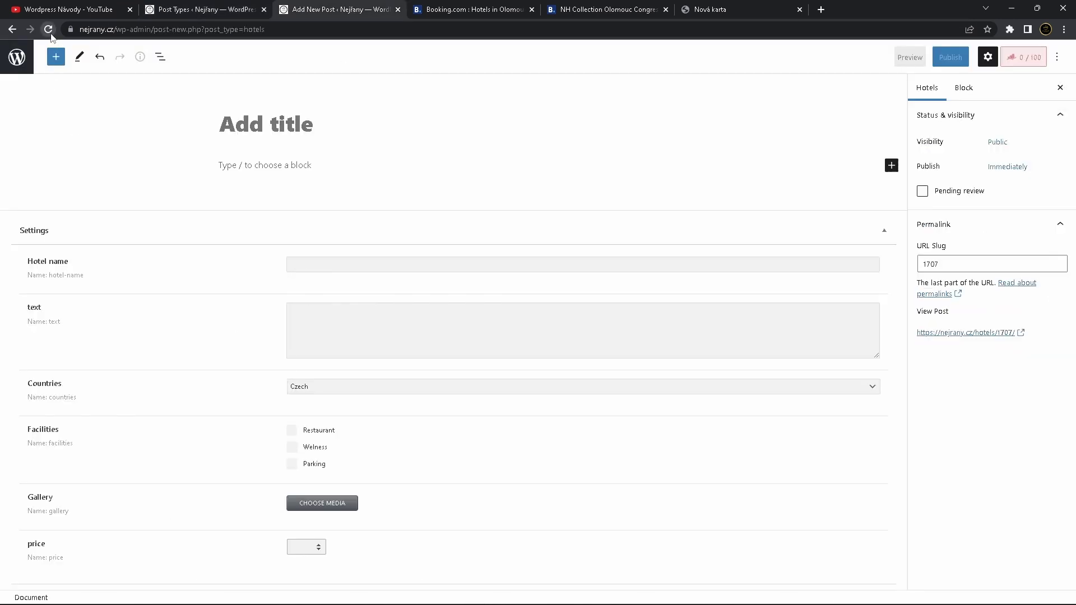
pyautogui.click(48, 30)
pyautogui.click(540, 112)
pyautogui.click(324, 549)
pyautogui.write('1000')
pyautogui.click(319, 550)
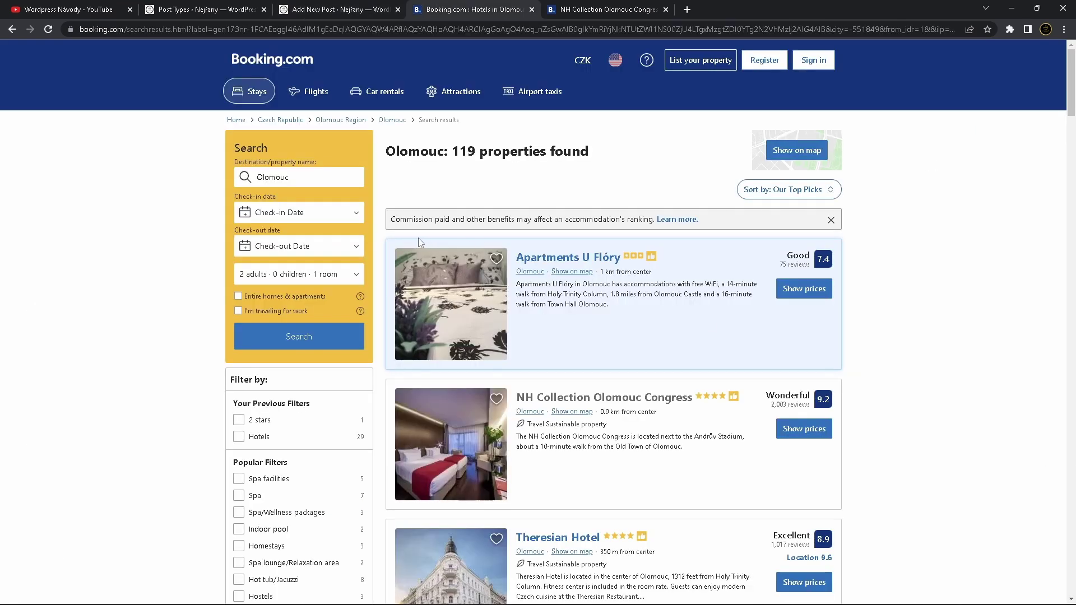
pyautogui.moveTo(386, 244); pyautogui.dragTo(918, 392)
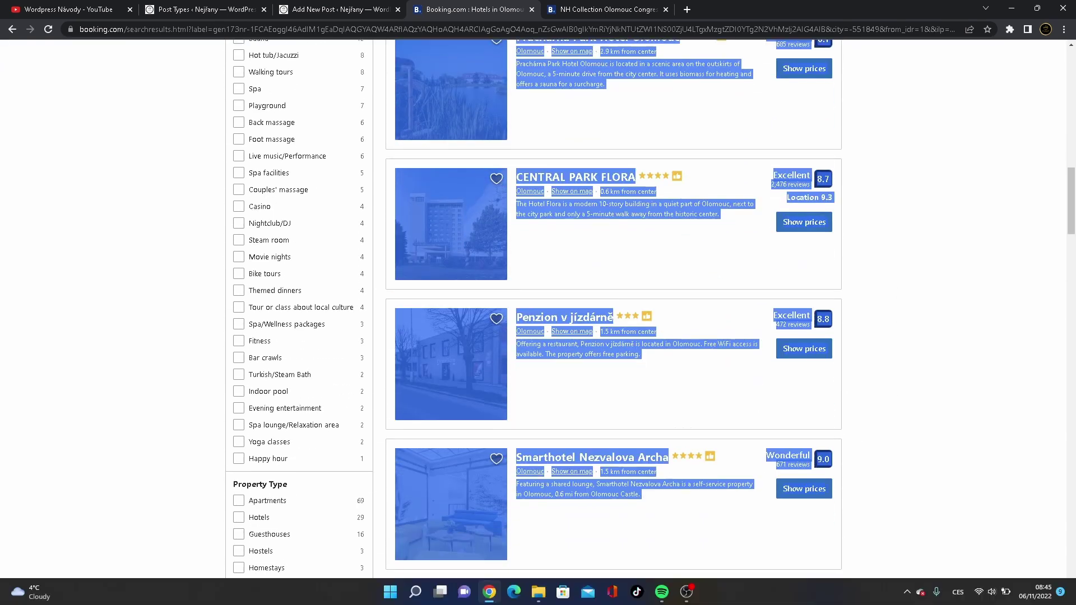
pyautogui.click(918, 392)
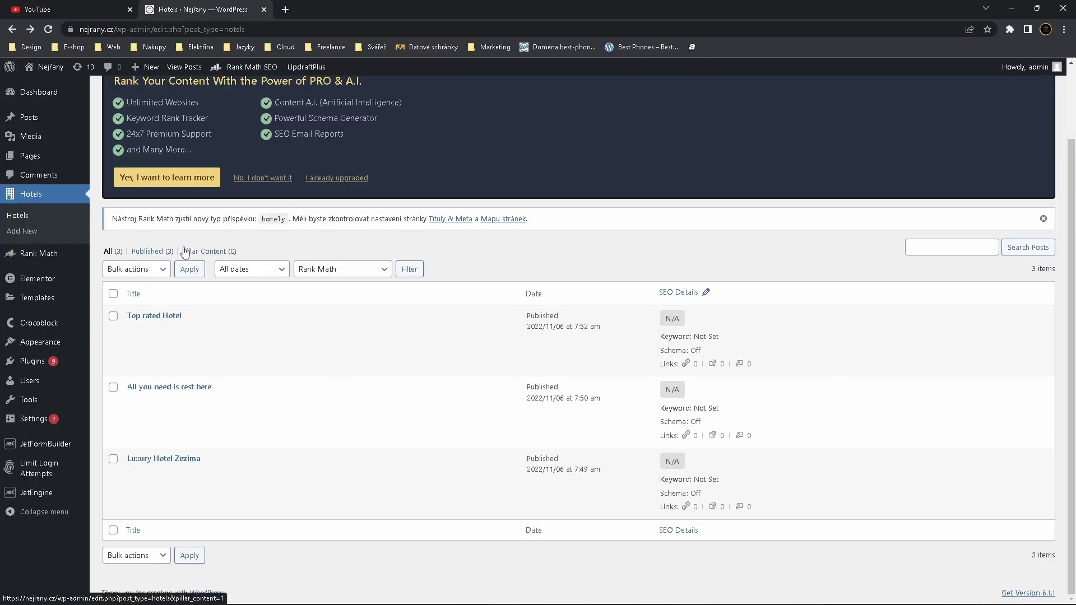
# Open a new hotel post to review its Hotel name and text fields, and return to the Hotels list
pyautogui.click(32, 235)
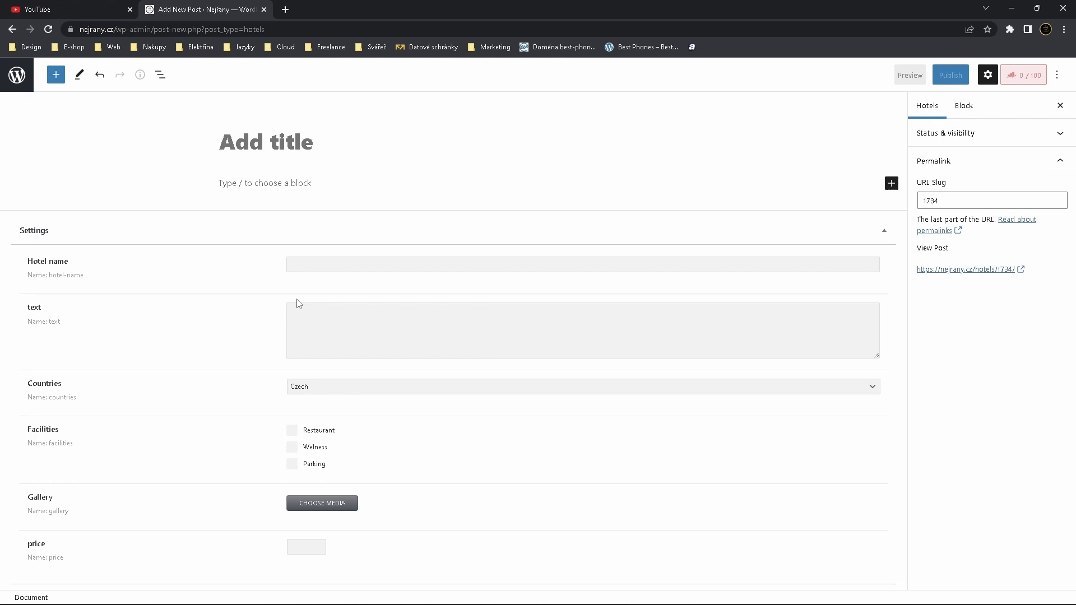
pyautogui.click(347, 263)
pyautogui.click(343, 333)
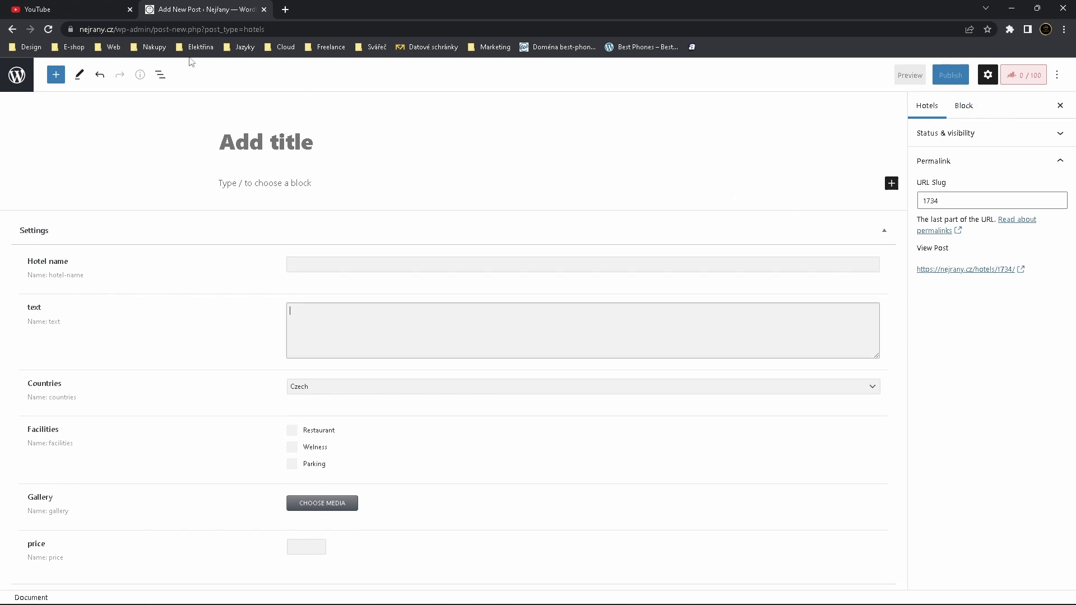
pyautogui.click(17, 75)
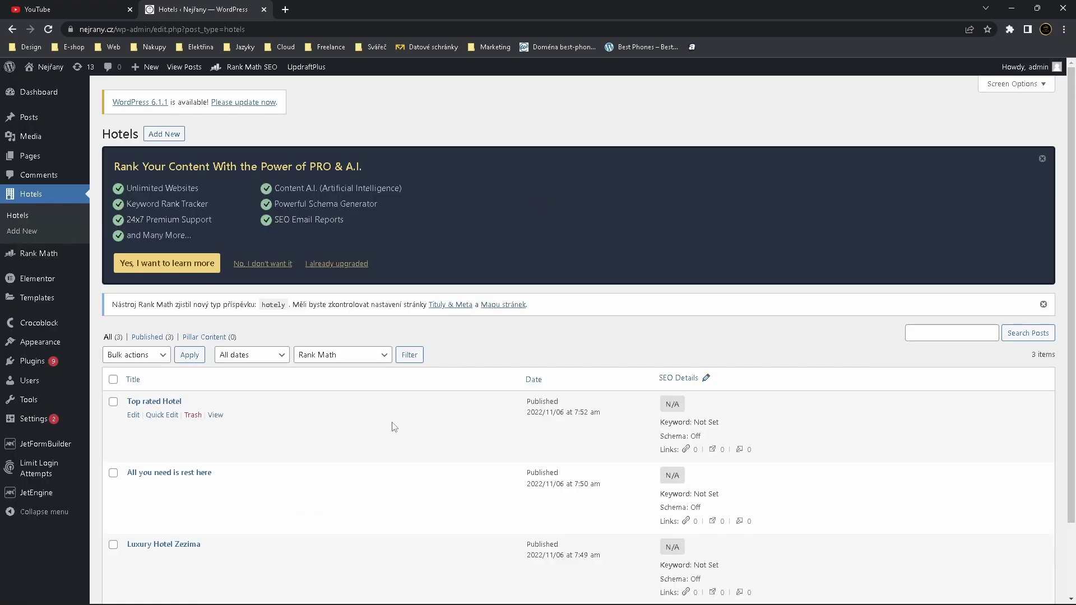
# Create a JetEngine listing item named Hotel Listing with Posts as source, the Hotels post type and the Elementor view
pyautogui.moveTo(55, 495)
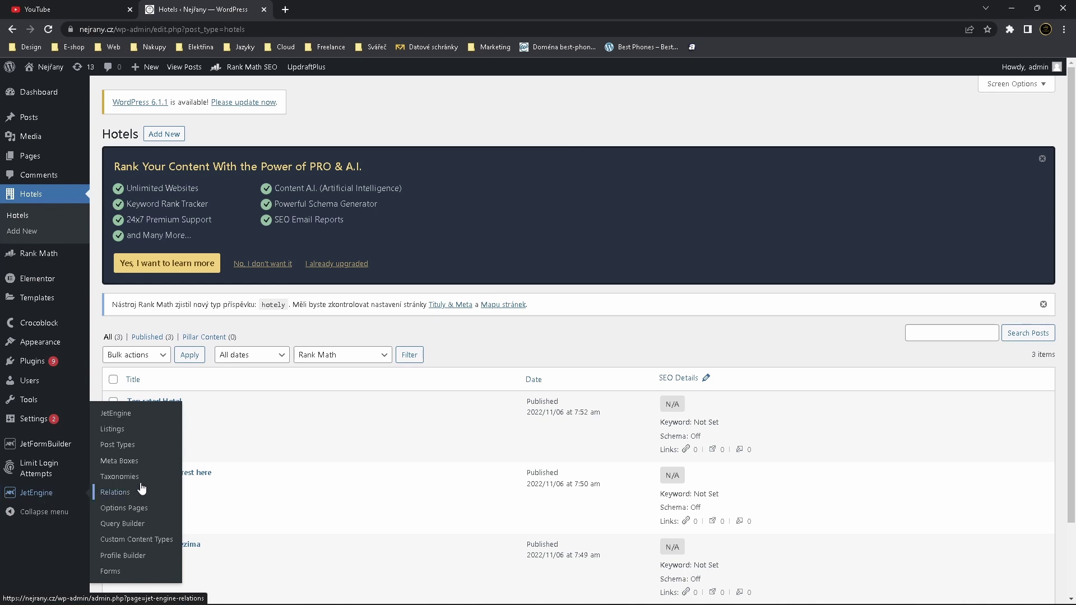
pyautogui.click(120, 433)
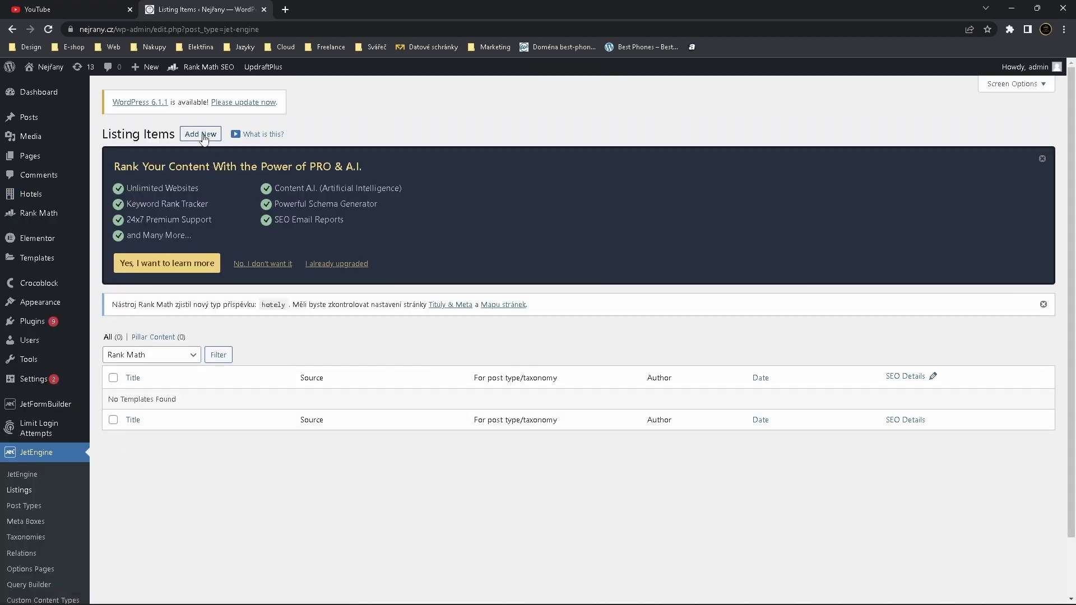
pyautogui.click(202, 135)
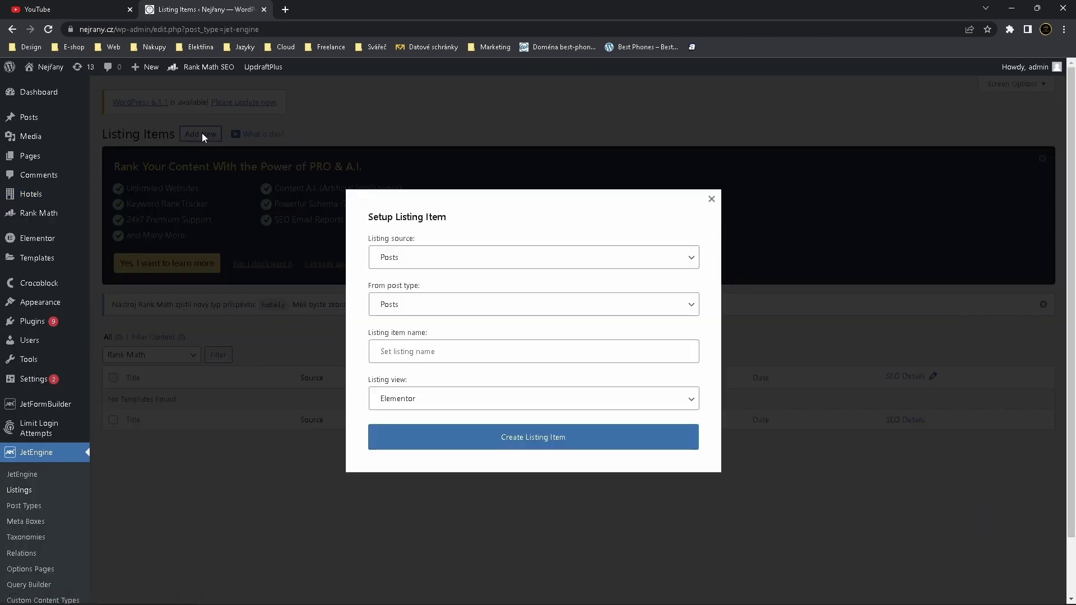
pyautogui.click(413, 261)
pyautogui.click(411, 274)
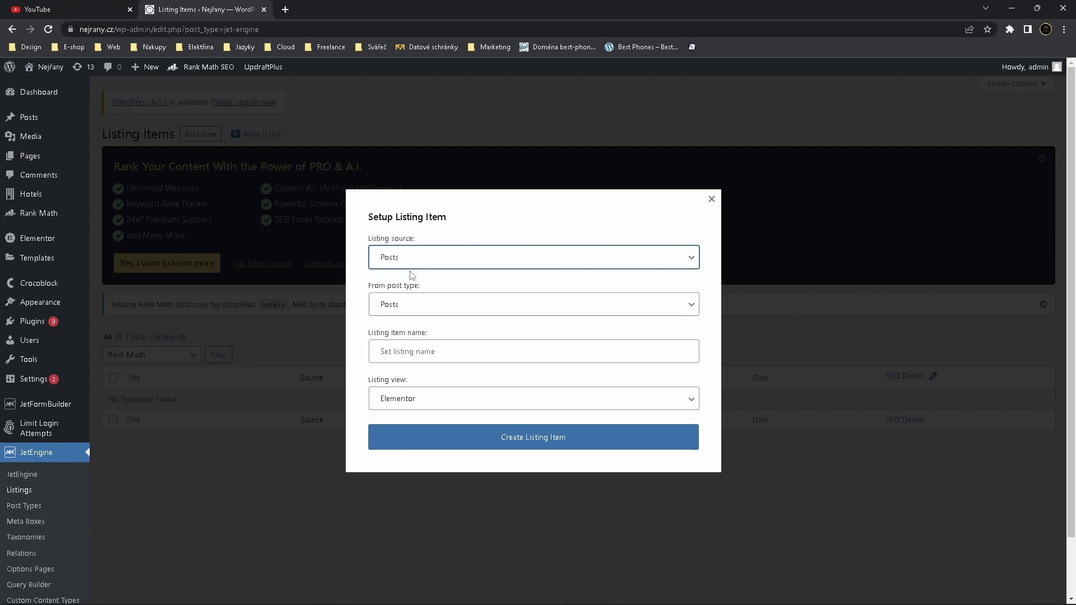
pyautogui.click(418, 306)
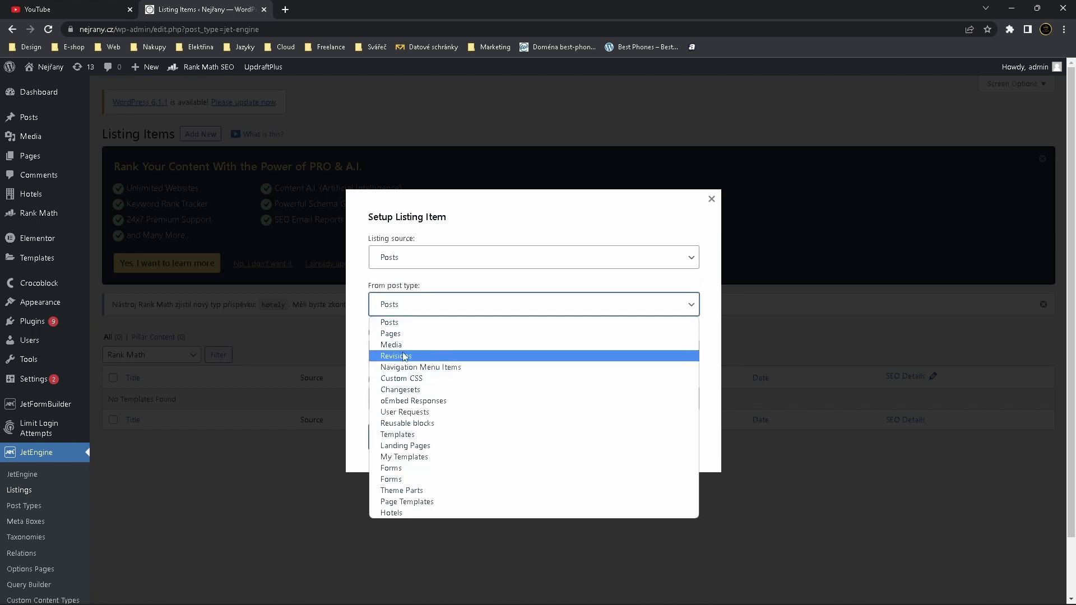
pyautogui.click(400, 513)
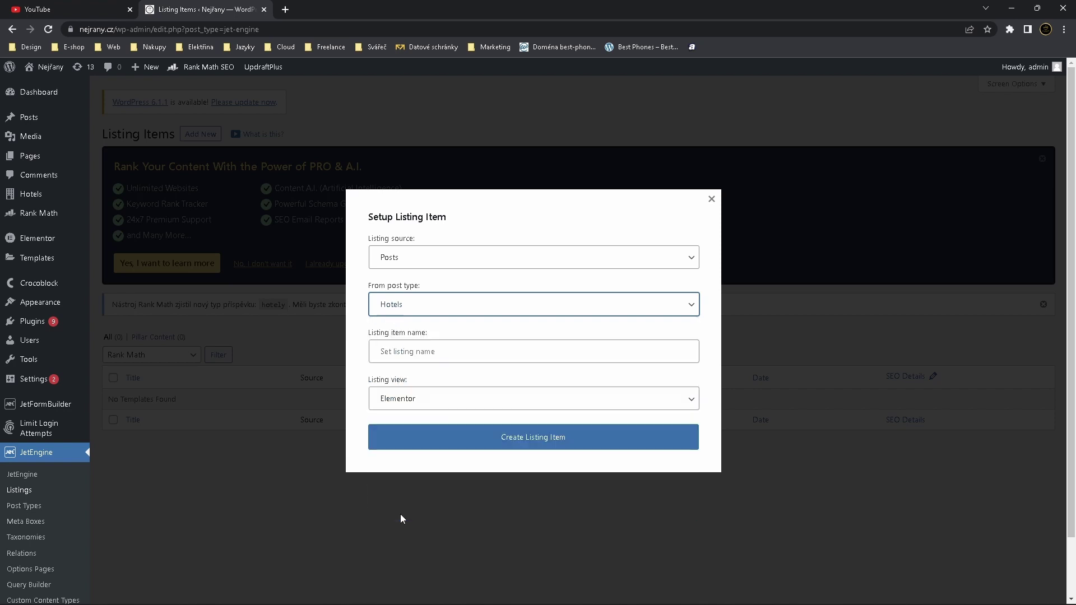
pyautogui.click(450, 349)
pyautogui.write('H')
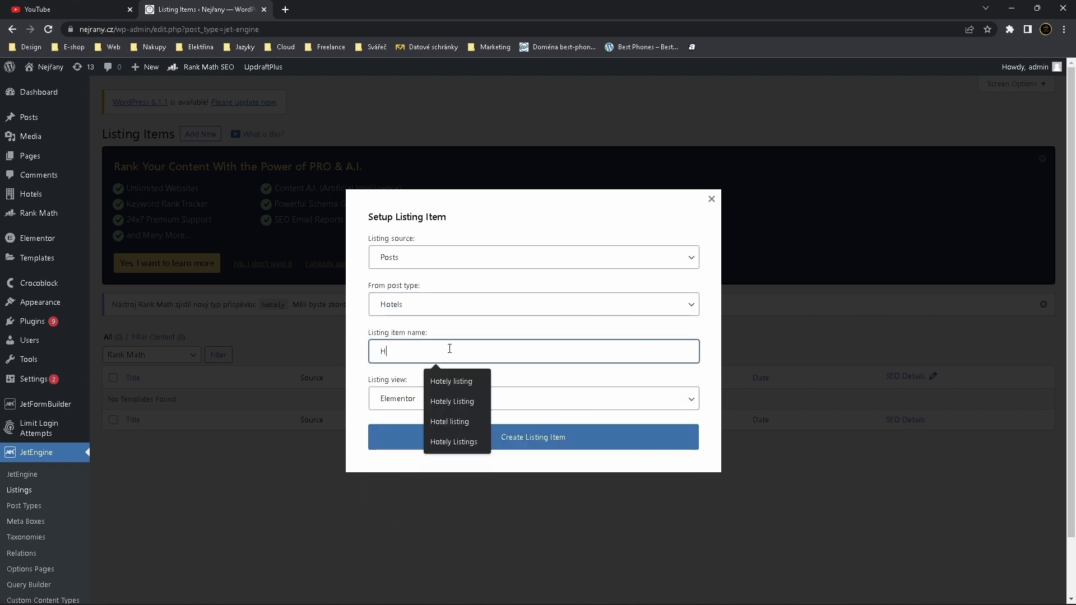
pyautogui.write('otel Listing')
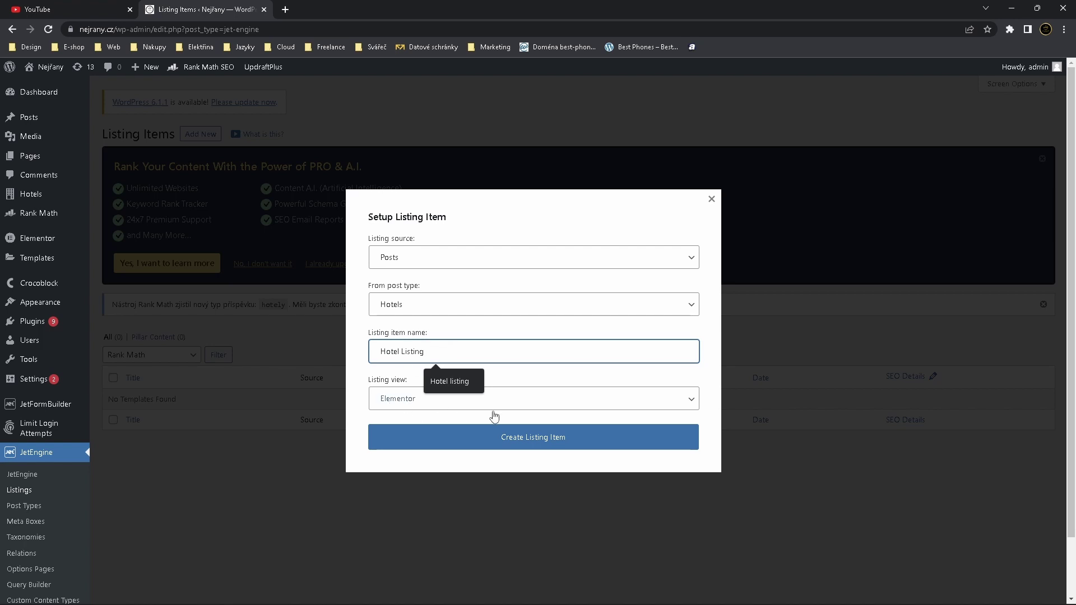
pyautogui.click(526, 440)
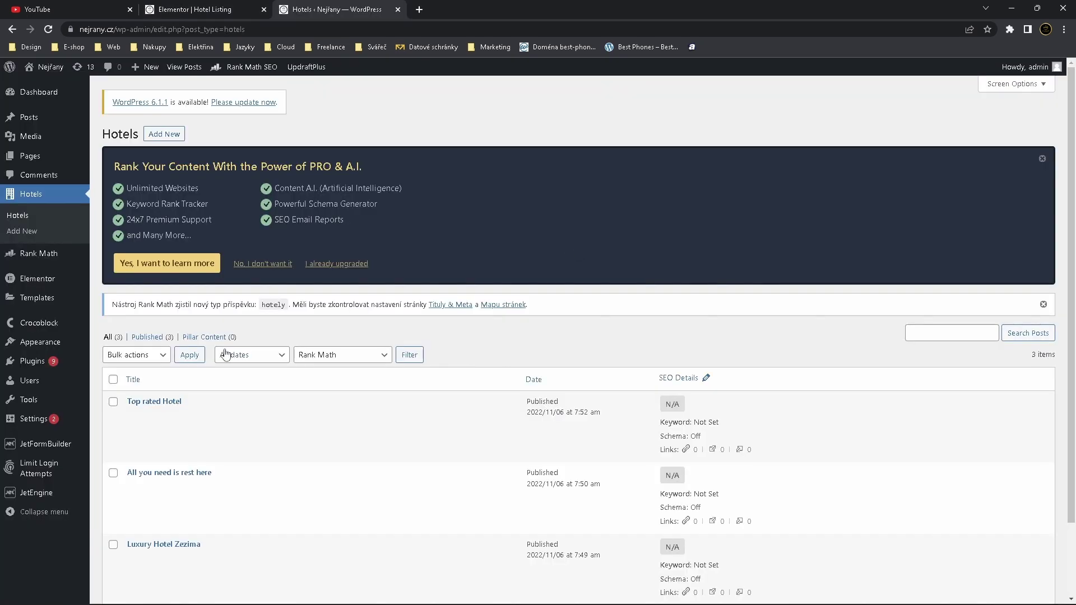
# Open the Hotels meta box in JetEngine, expand its gallery field and select the Name/ID value
pyautogui.moveTo(44, 497)
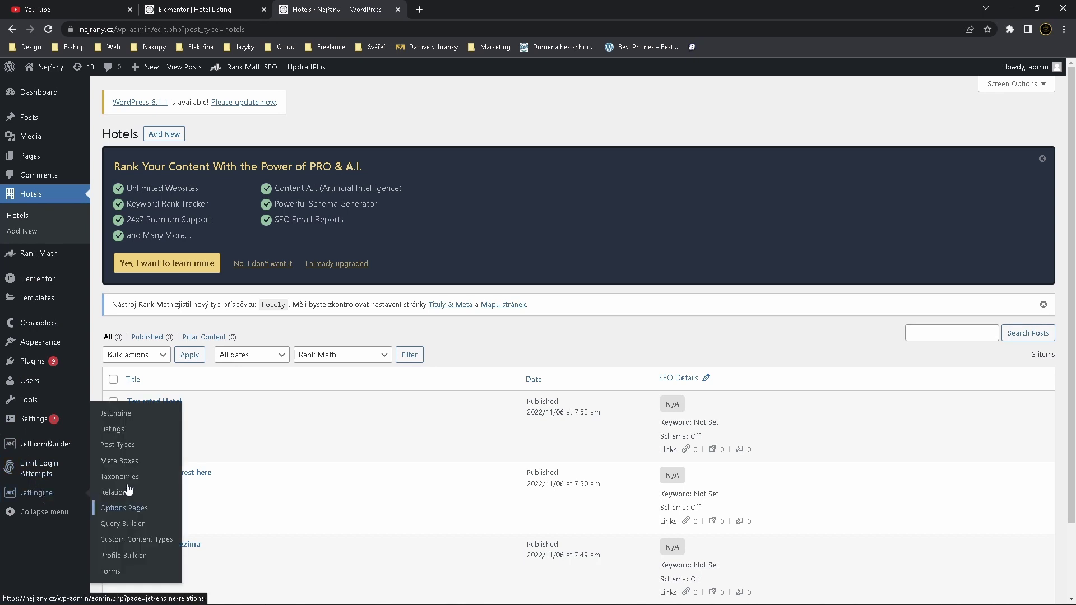
pyautogui.click(119, 462)
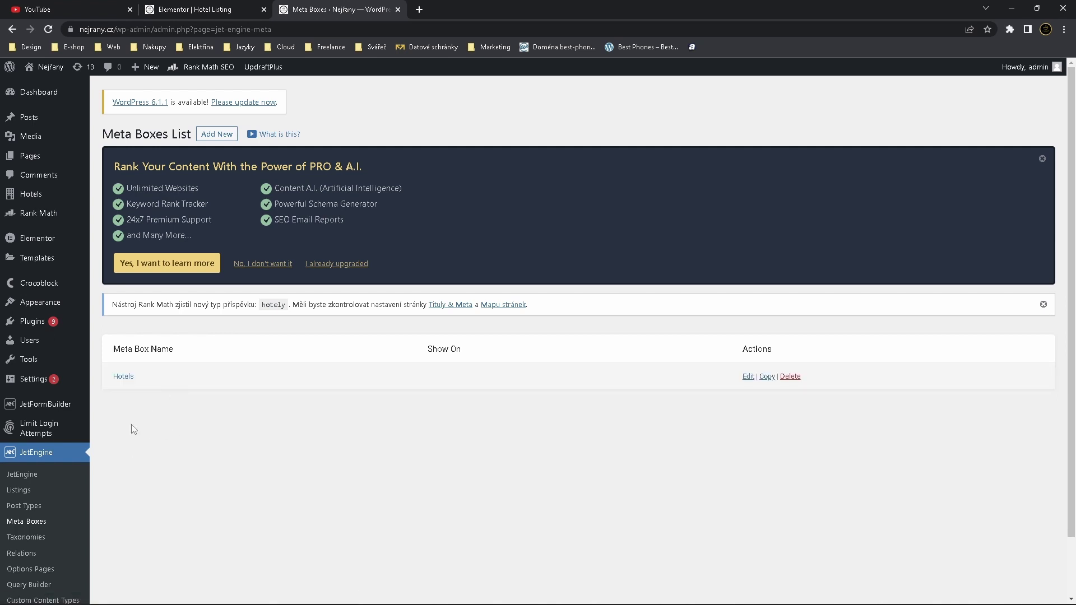
pyautogui.click(123, 379)
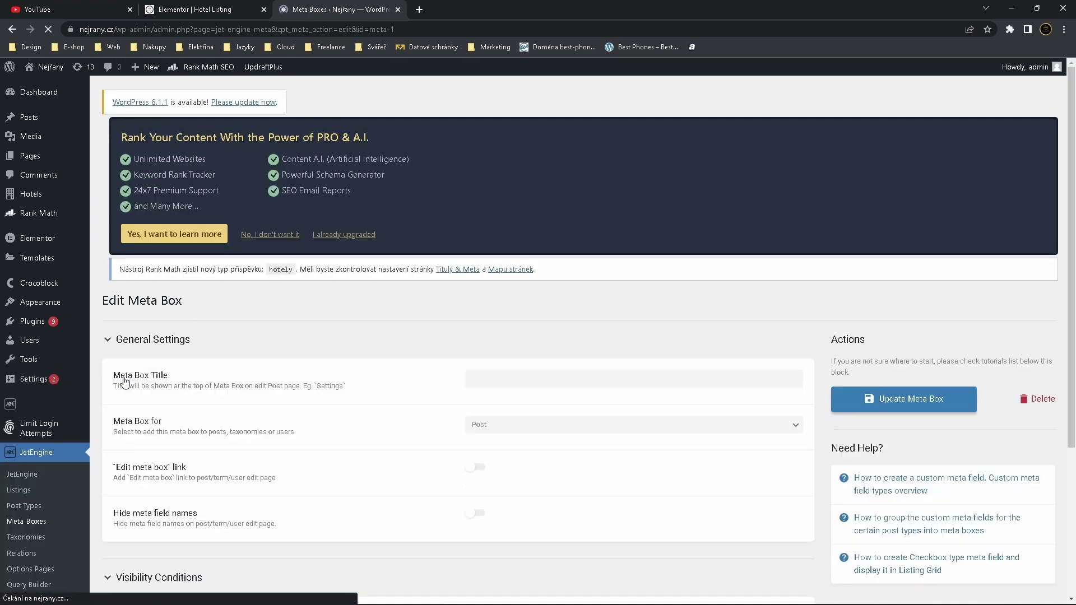
pyautogui.scroll(-5, 281, 375)
pyautogui.scroll(-3, 281, 375)
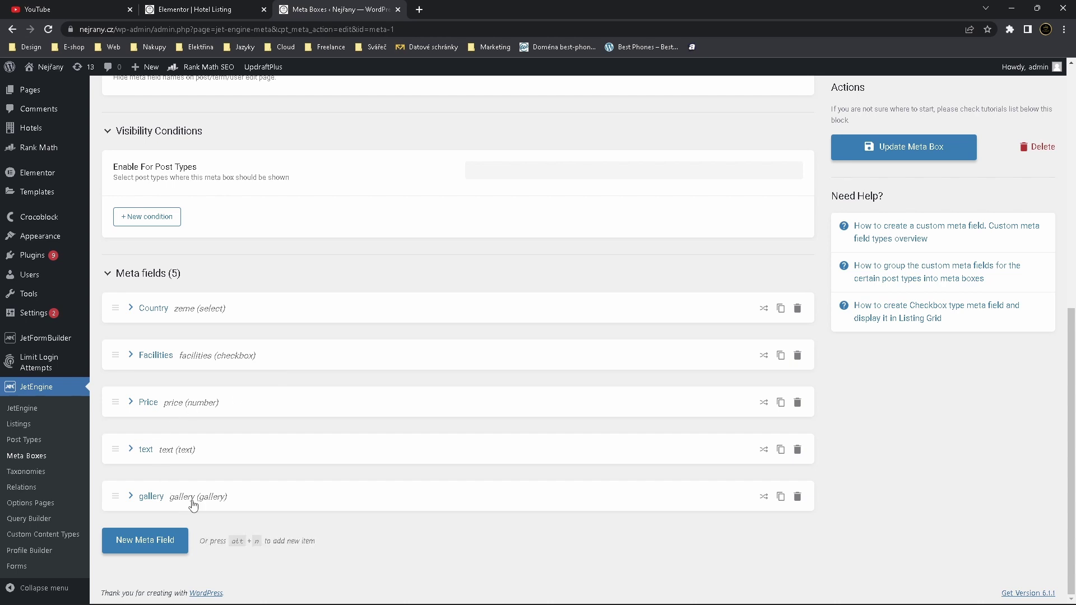
pyautogui.click(151, 495)
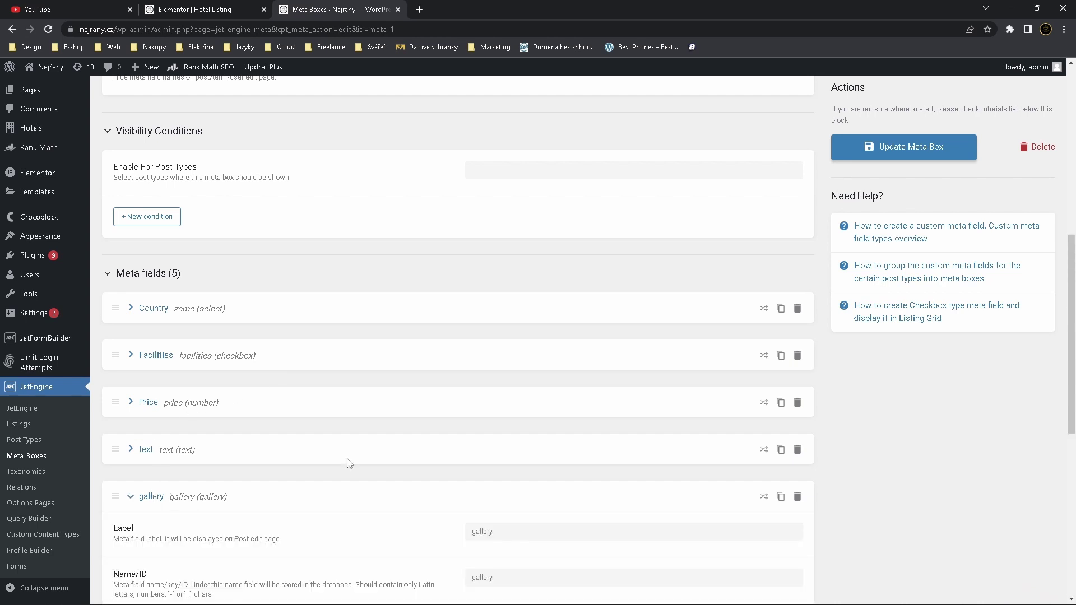
pyautogui.scroll(-5, 349, 463)
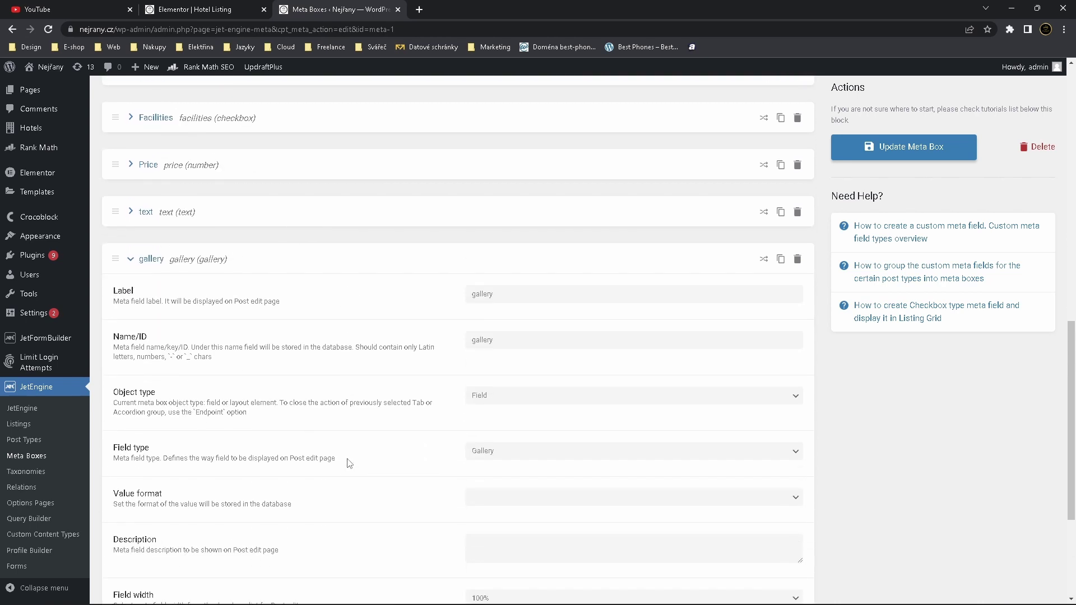
pyautogui.doubleClick(481, 341)
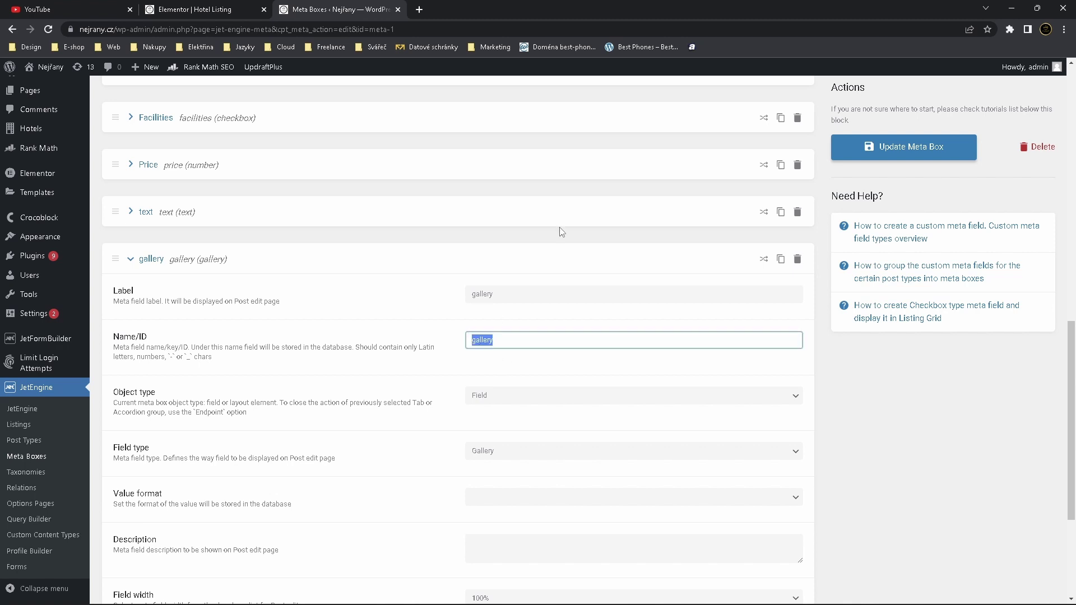
# Return to the Hotel Listing in Elementor and add a Dynamic Field below the heading, with Meta Data as source and Hotel name as meta field
pyautogui.hotkey('ctrl', 'shift', 'Tab')
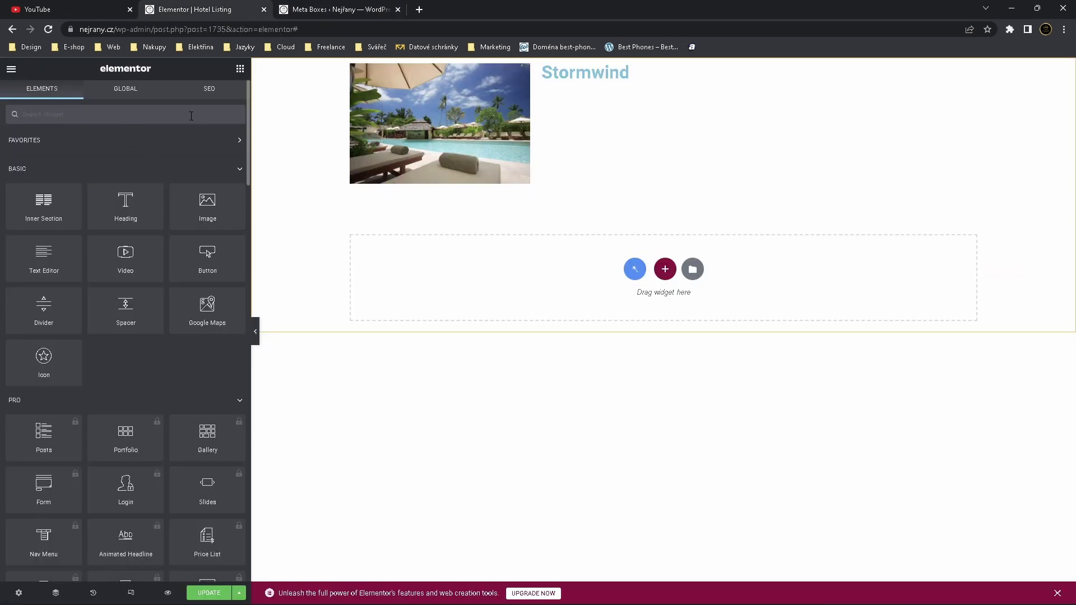
pyautogui.write('dynam')
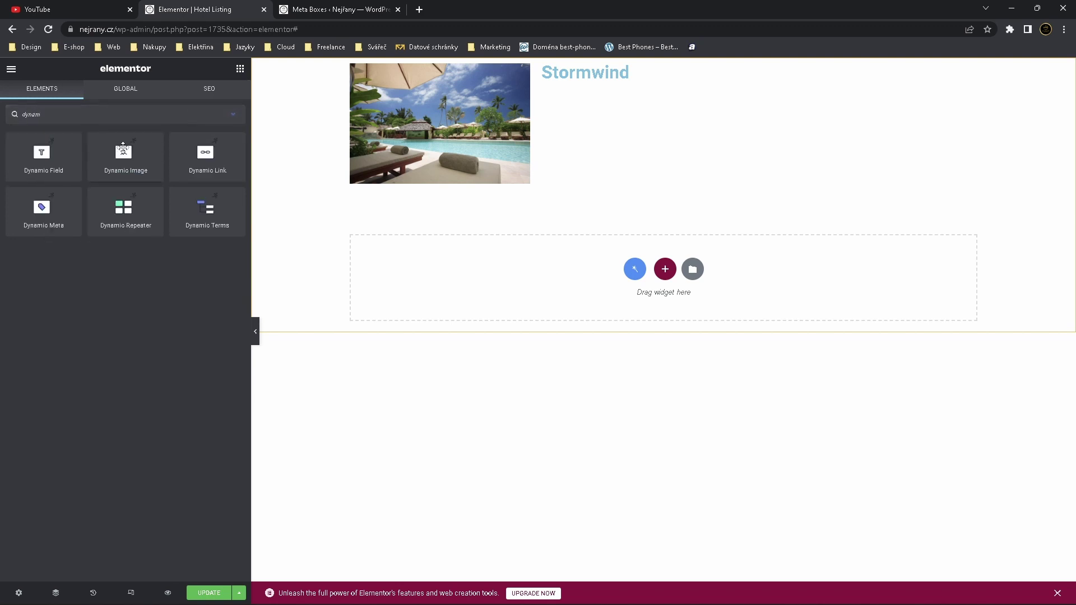
pyautogui.moveTo(46, 173); pyautogui.dragTo(598, 83)
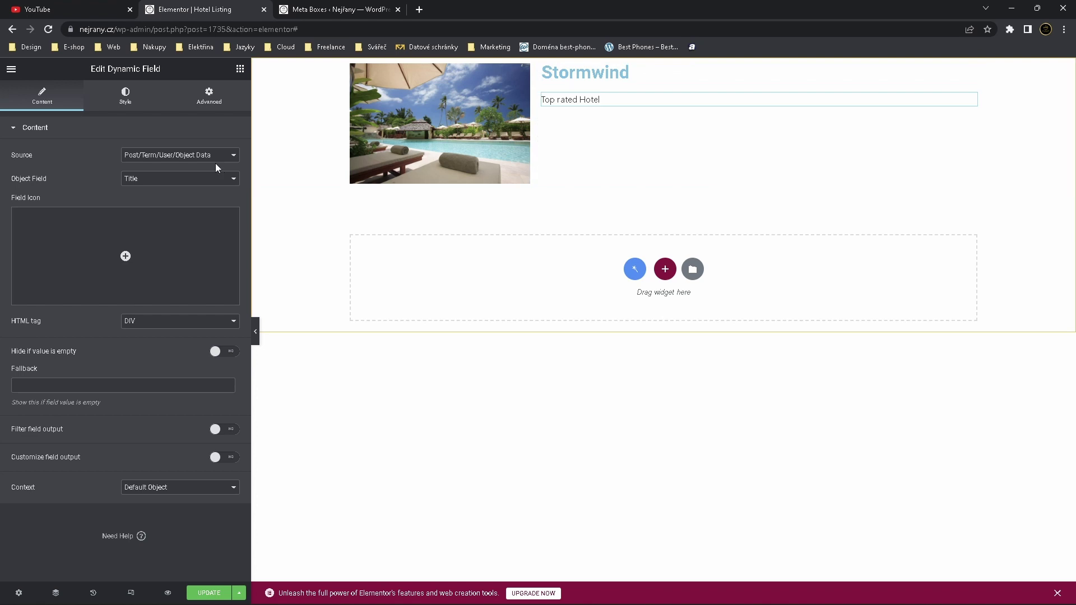
pyautogui.click(198, 160)
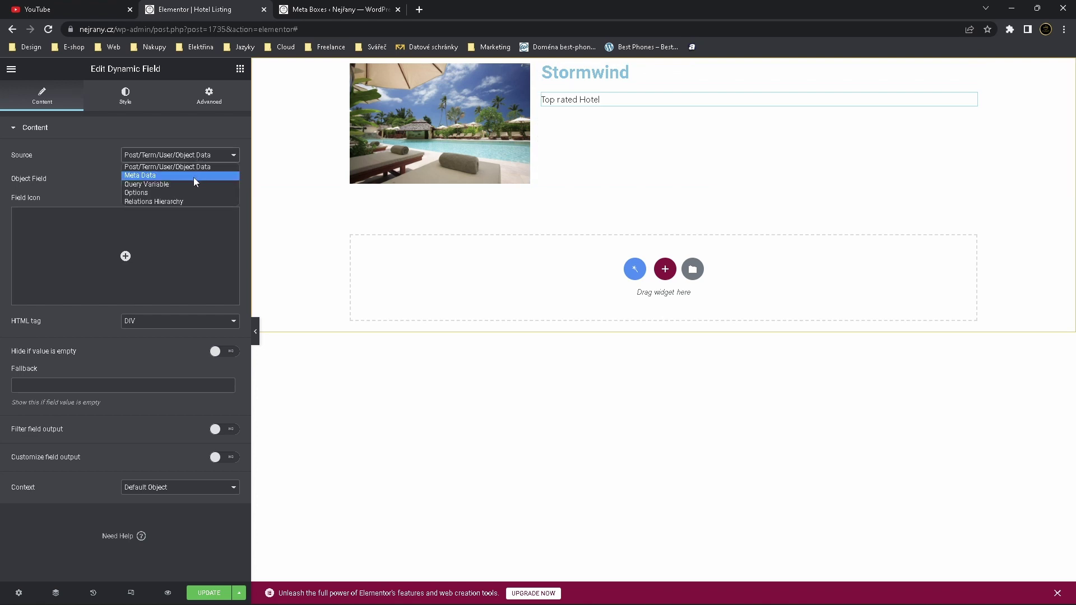
pyautogui.click(194, 177)
pyautogui.click(158, 179)
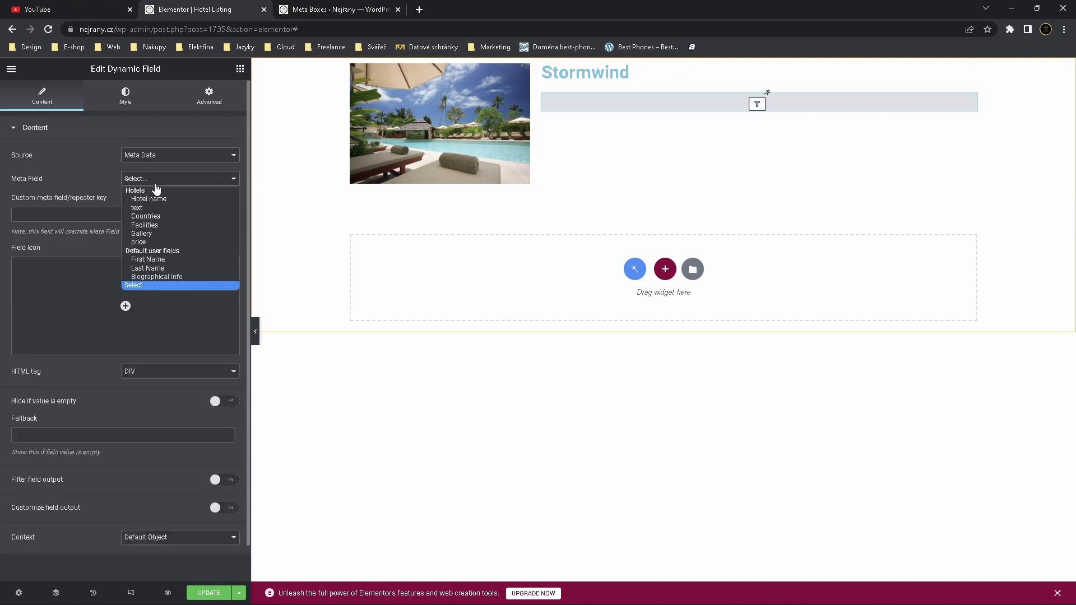
pyautogui.click(161, 199)
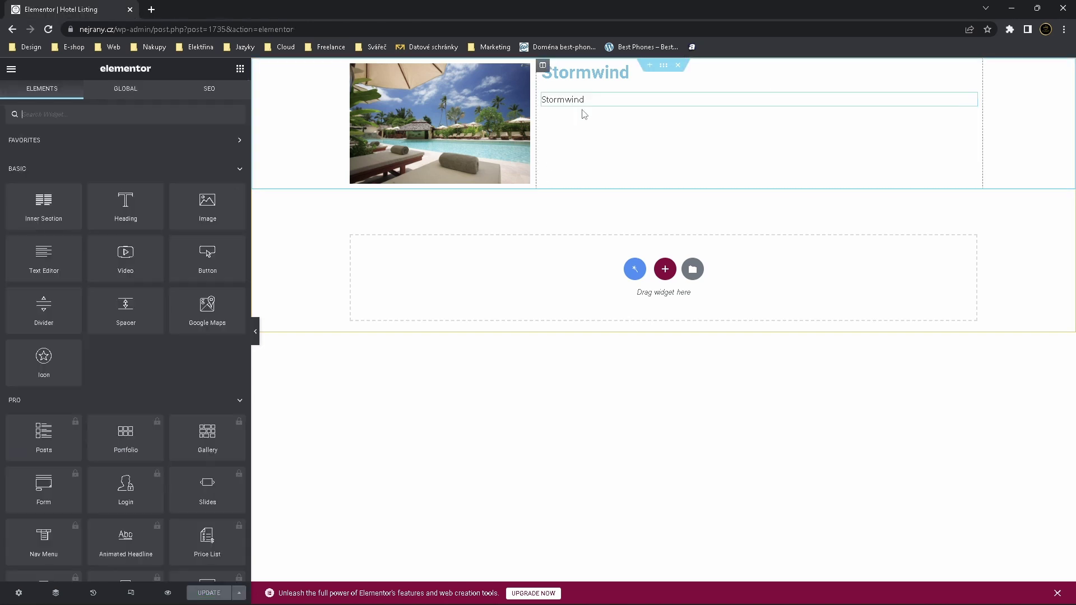
# Delete the dynamic field below the heading and undo the deletion
pyautogui.click(584, 100)
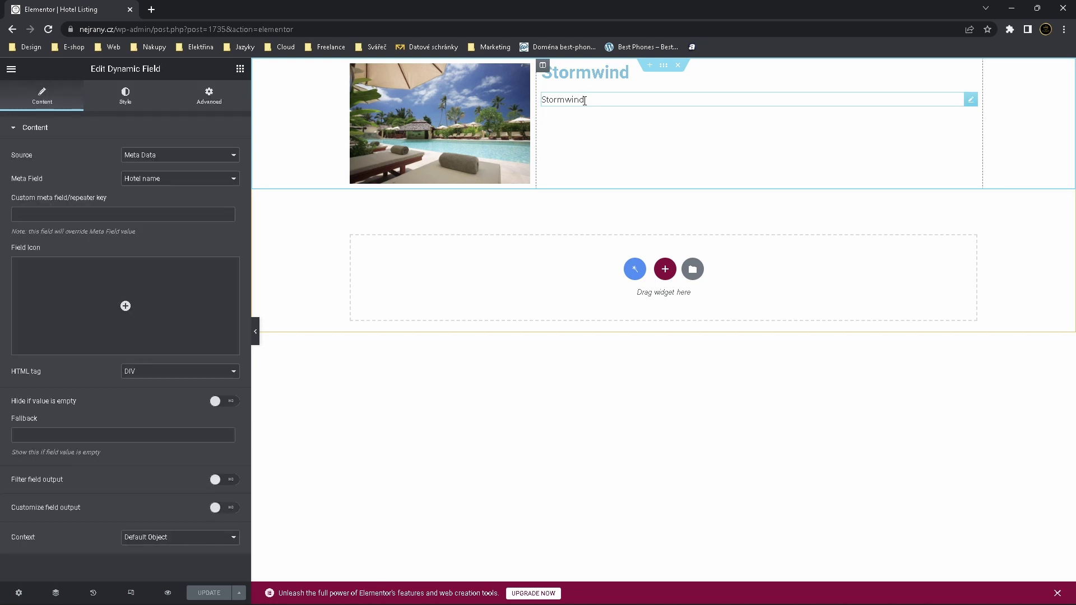
pyautogui.press('Delete')
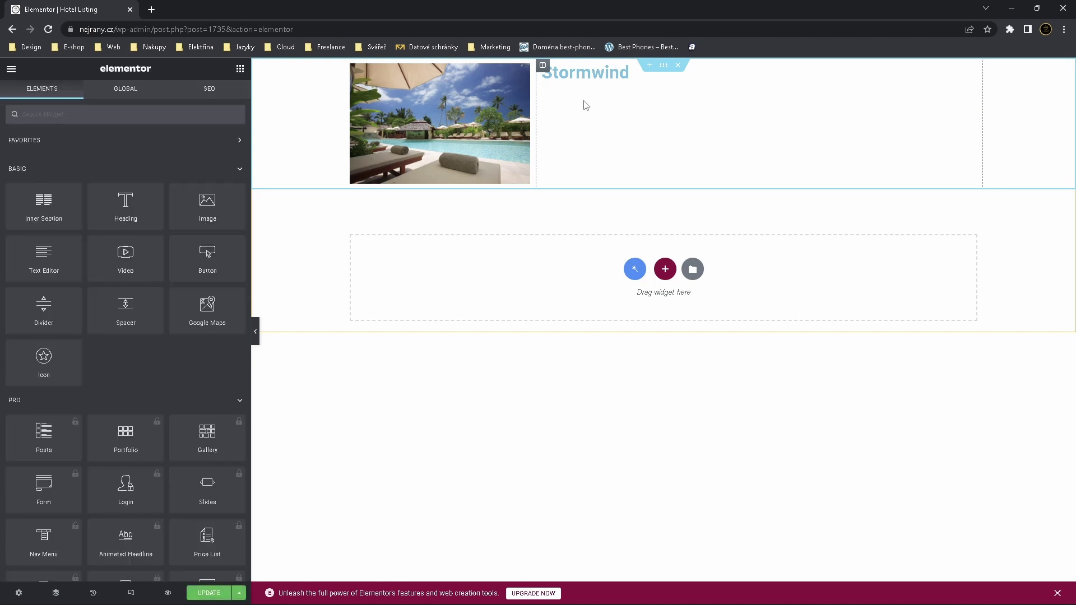
pyautogui.hotkey('ctrl', 'z')
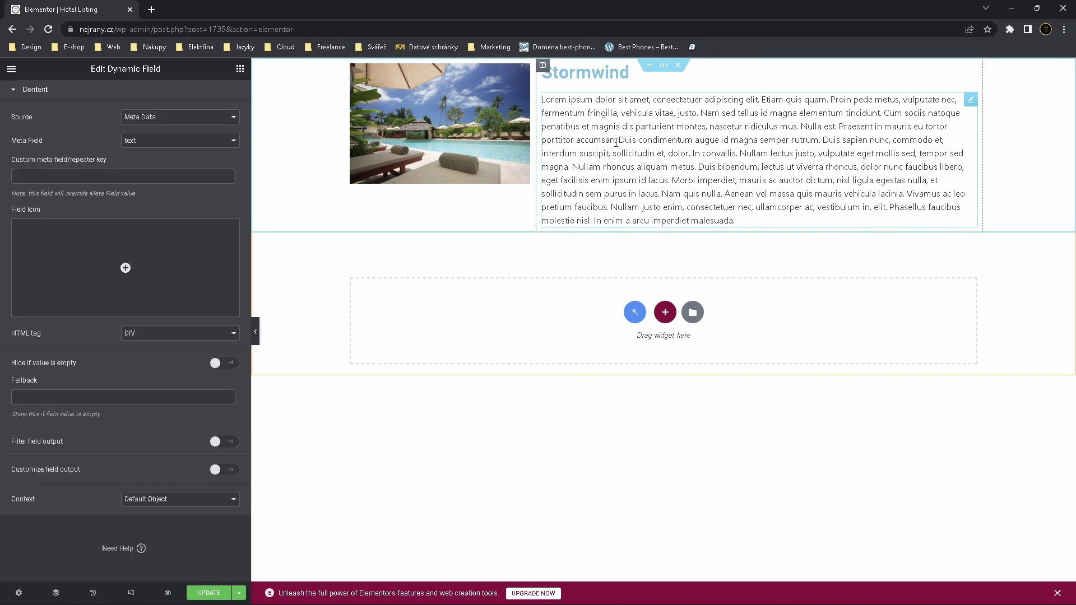
# Filter the text field's output with the Trim string by chars callback and a string length of 400
pyautogui.click(231, 447)
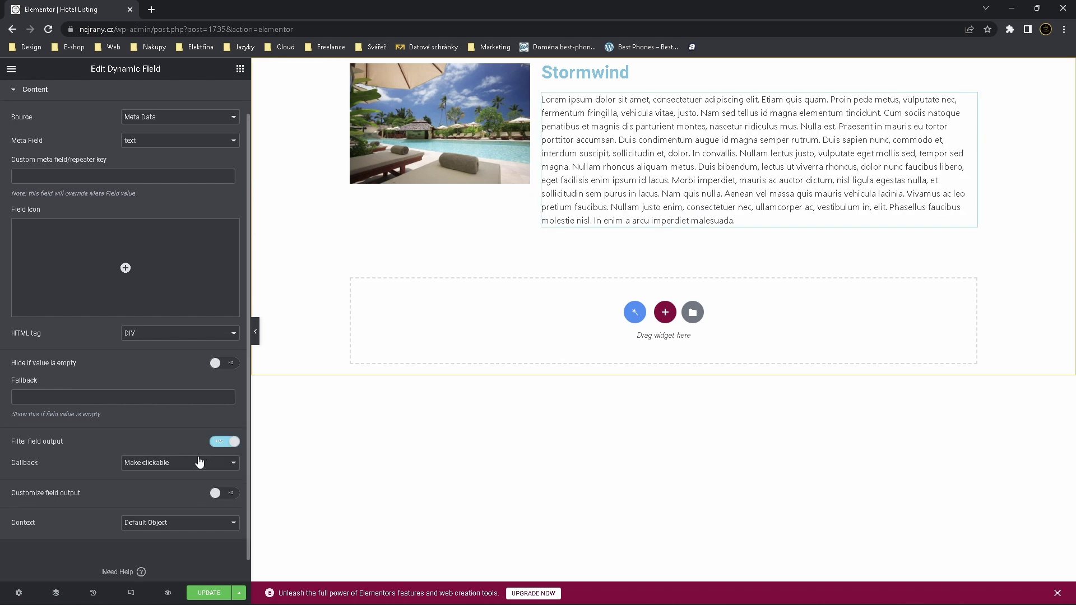
pyautogui.click(190, 463)
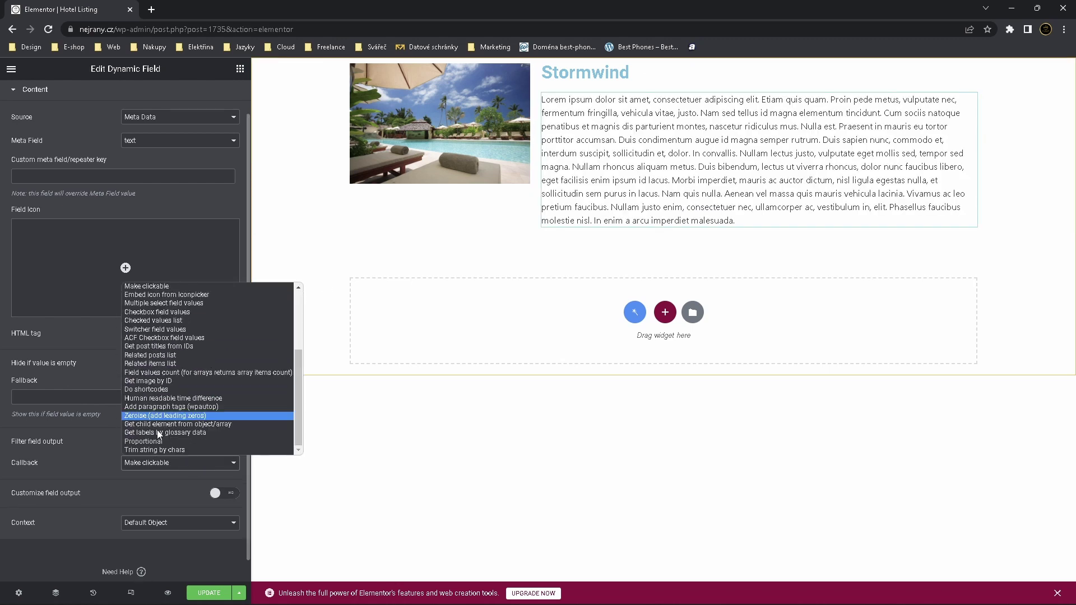
pyautogui.click(192, 457)
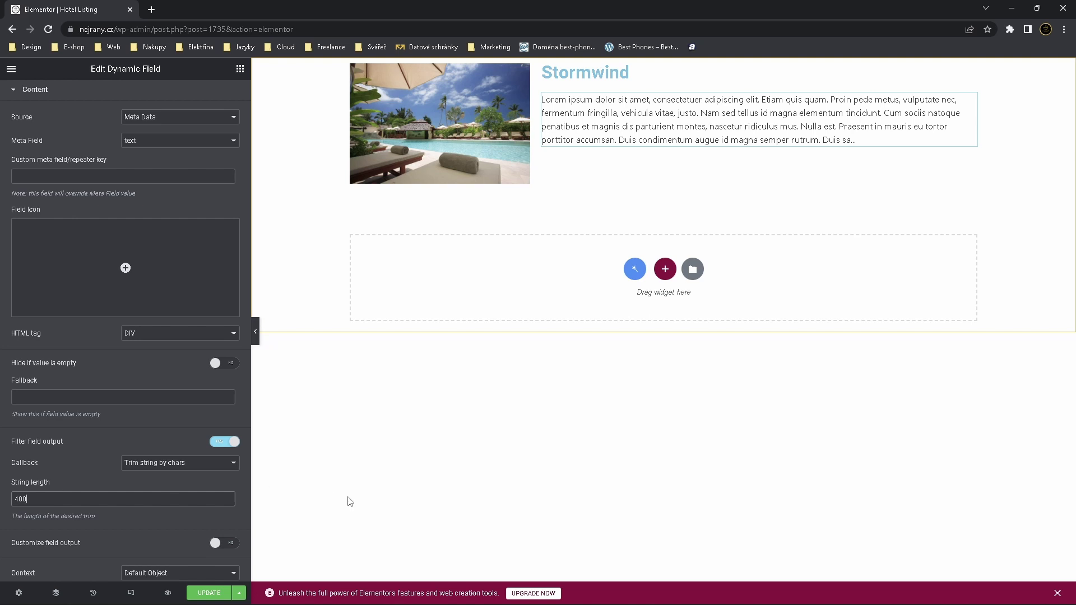
pyautogui.scroll(1, 186, 496)
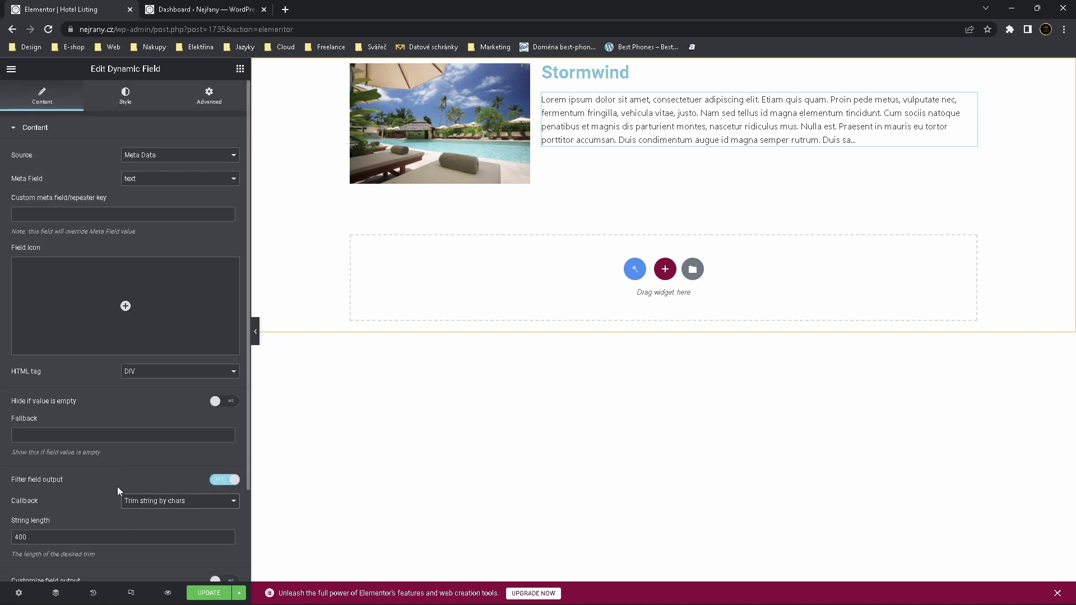
# Check the Trim string callback among the external modules in the JetEngine dashboard, and return to the Elementor listing
pyautogui.click(220, 7)
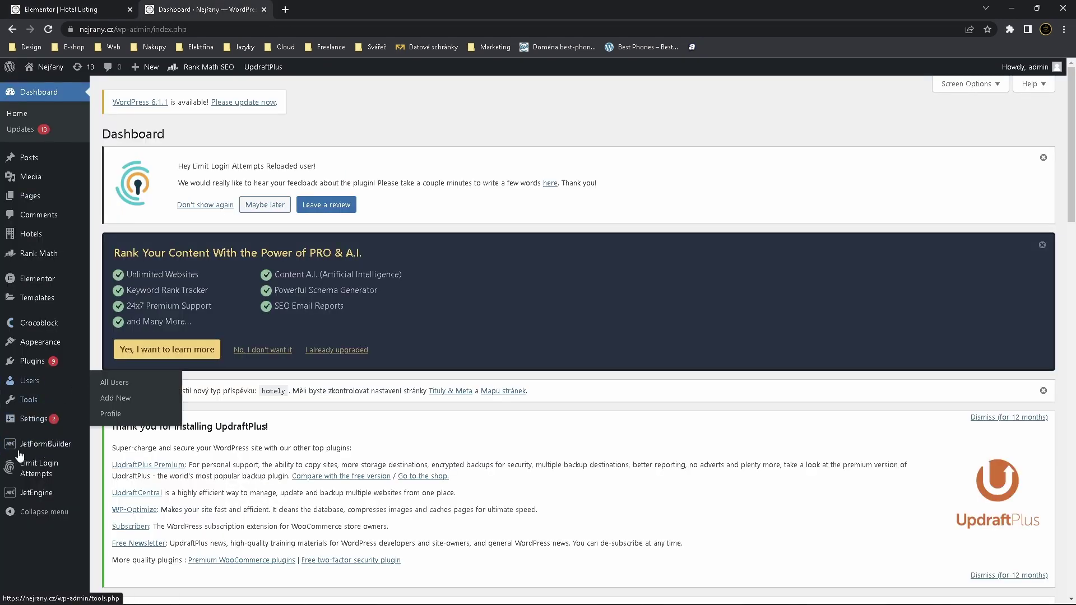
pyautogui.click(23, 493)
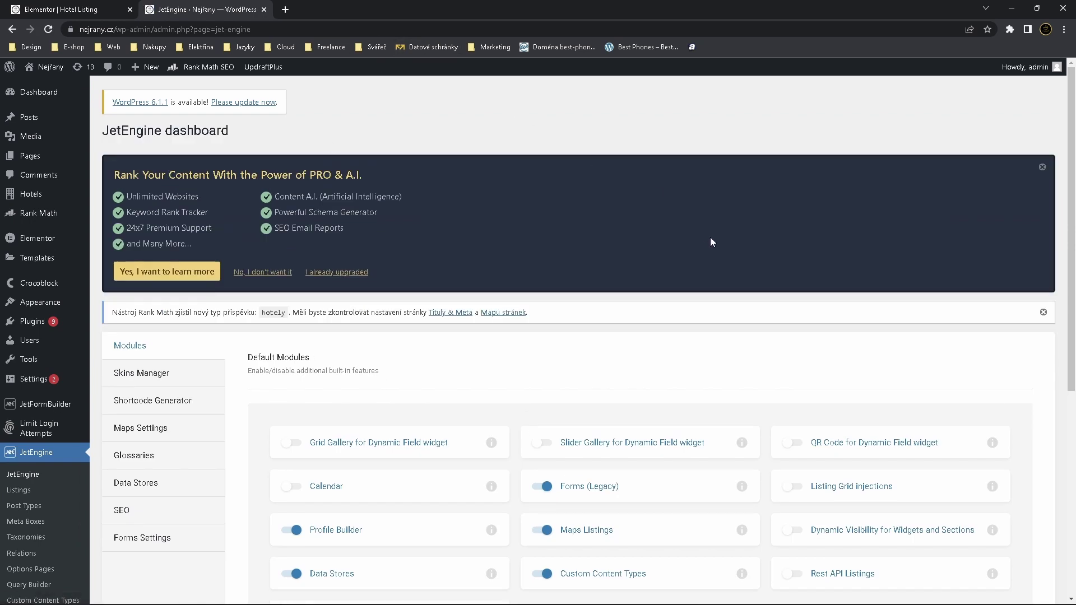
pyautogui.scroll(-5, 711, 237)
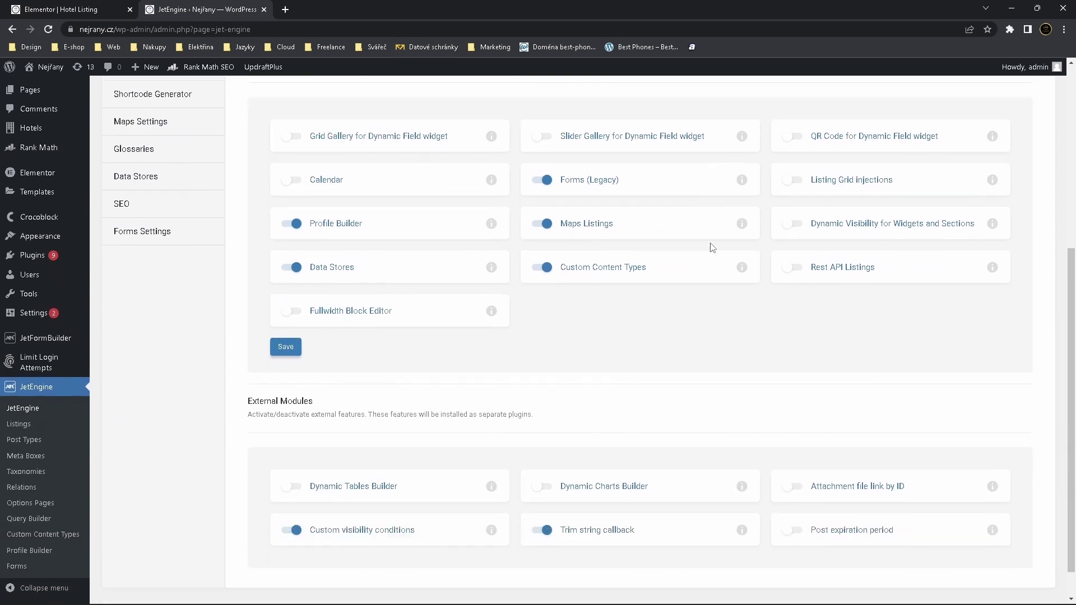
pyautogui.scroll(-1, 710, 246)
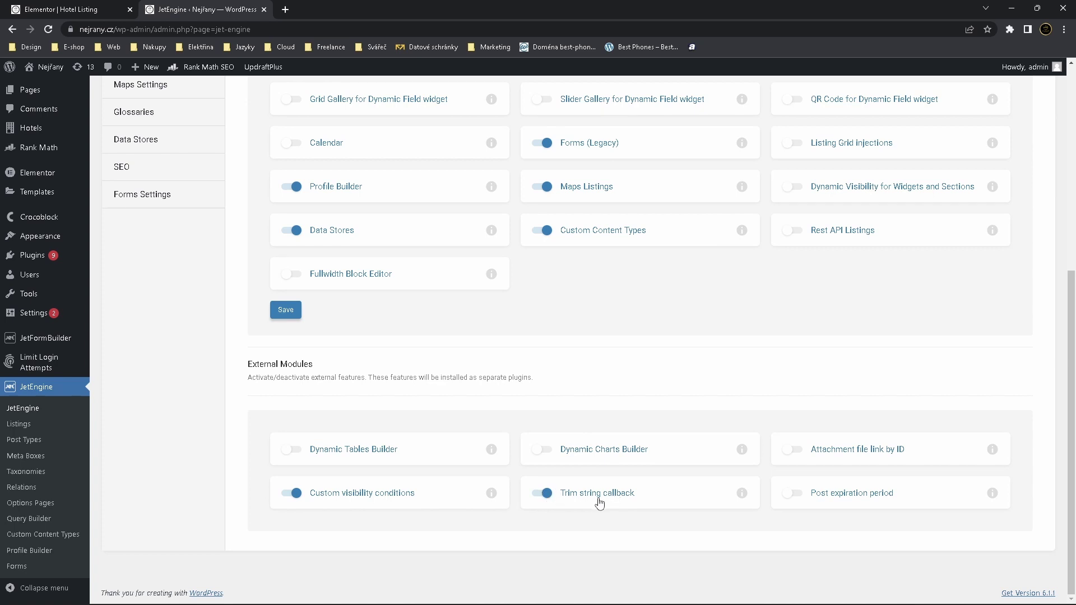
pyautogui.hotkey('ctrl', 'shift', 'Tab')
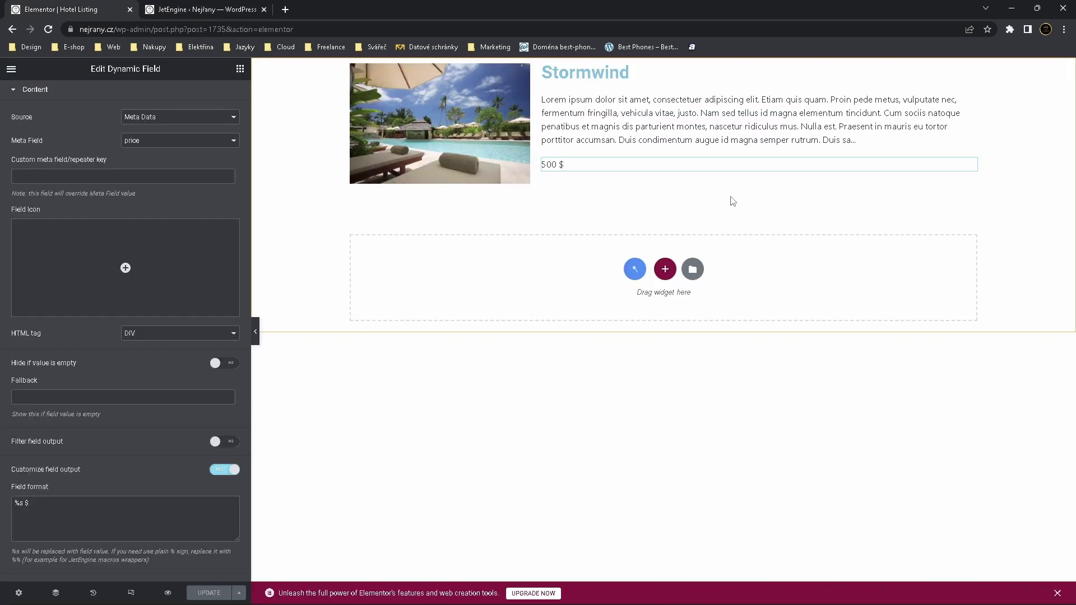
# Set the hotel name heading's text color to dark grey #242525
pyautogui.click(594, 73)
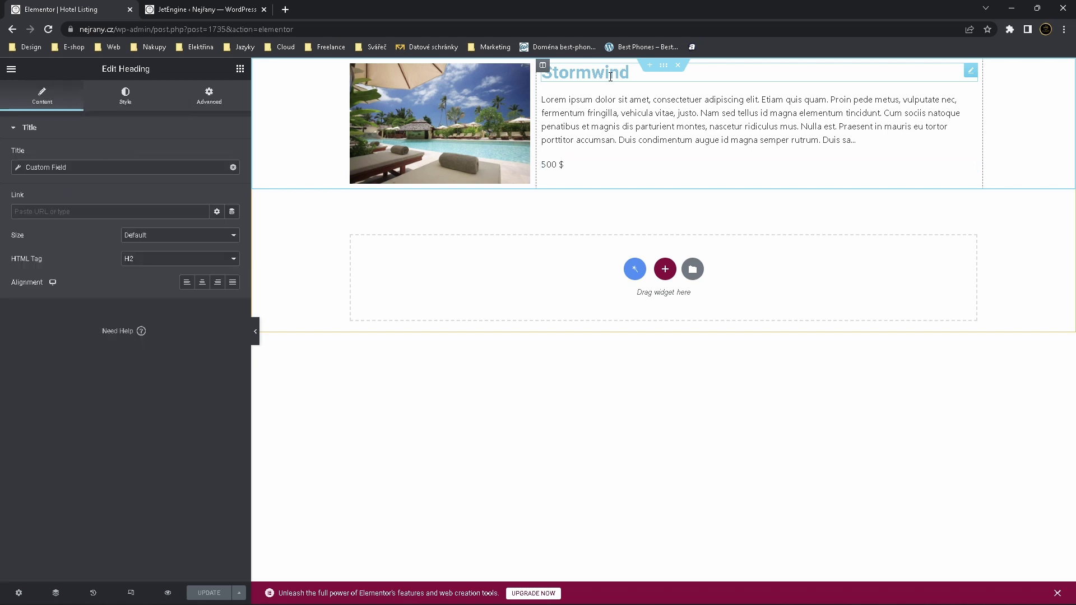
pyautogui.click(134, 93)
pyautogui.click(232, 155)
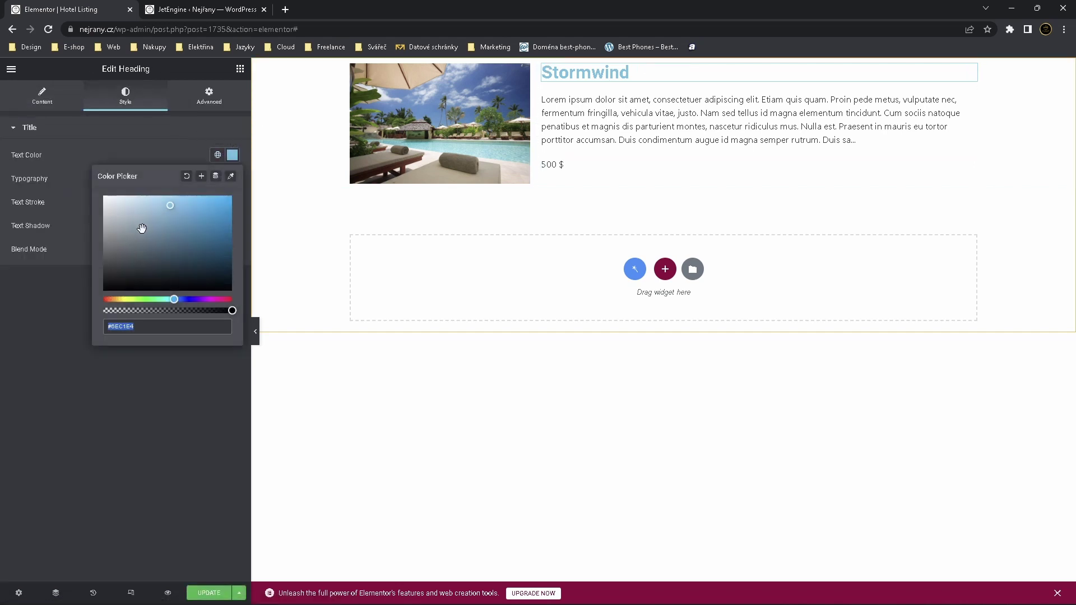
pyautogui.moveTo(132, 253); pyautogui.dragTo(110, 277)
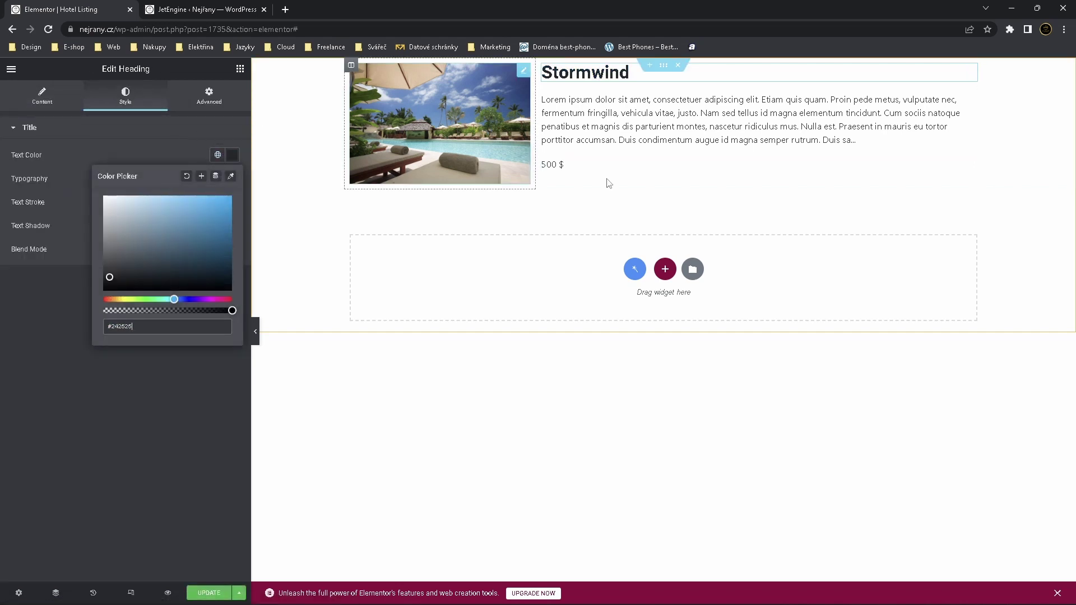
# Set the price field's font size to 2 em
pyautogui.click(561, 165)
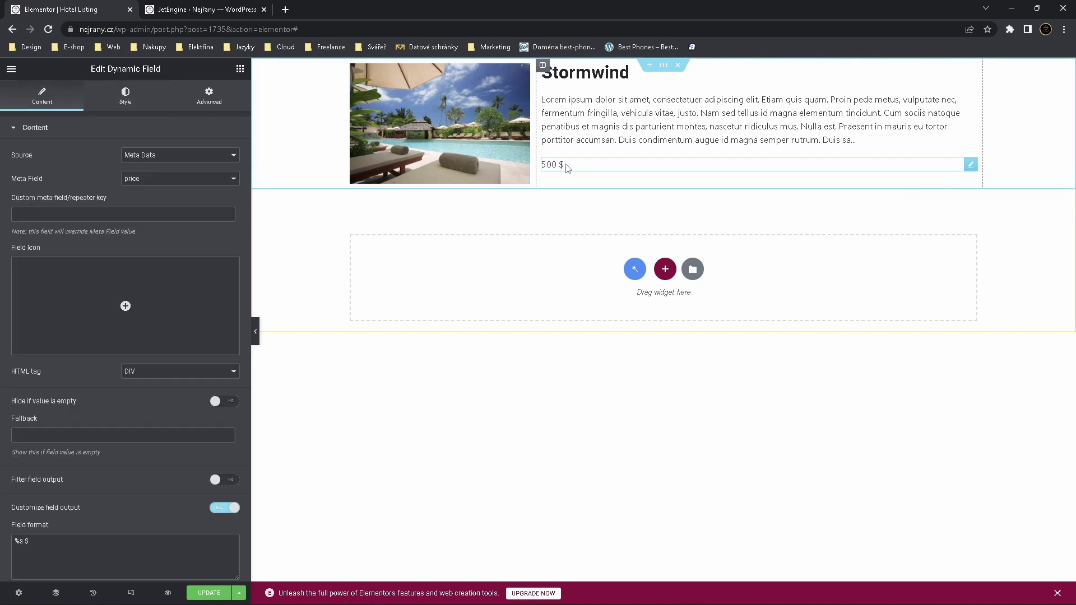
pyautogui.click(119, 92)
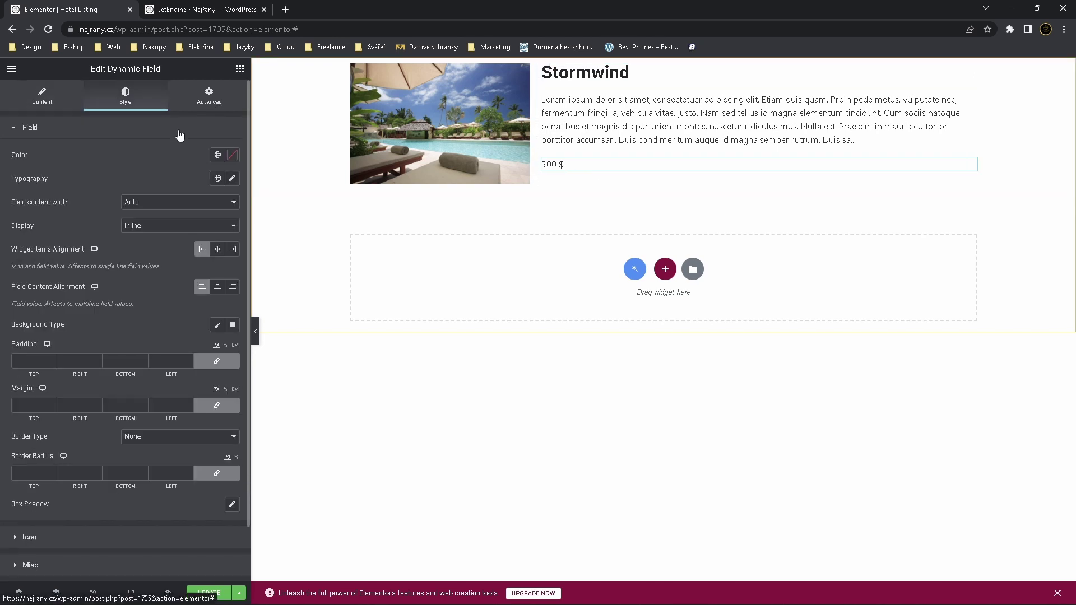
pyautogui.click(230, 180)
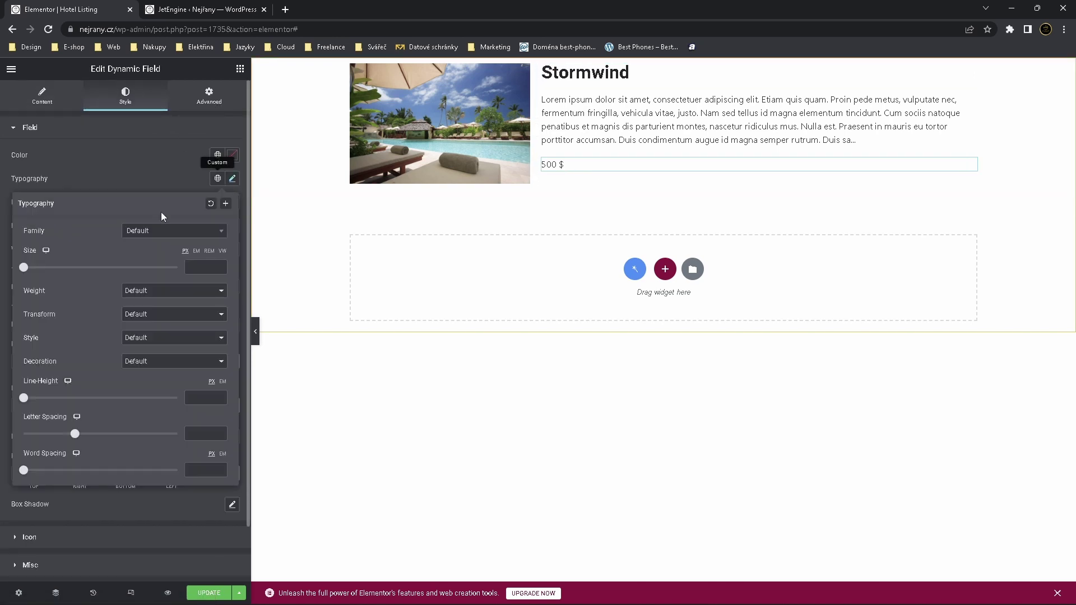
pyautogui.click(196, 251)
pyautogui.click(202, 267)
pyautogui.write('3')
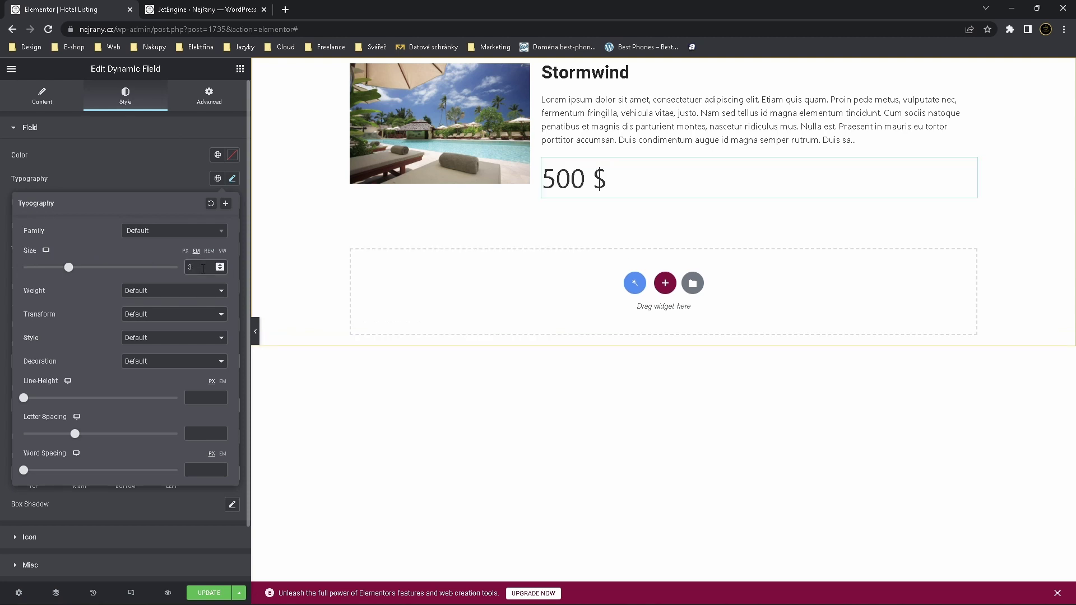
pyautogui.press('BackSpace')
pyautogui.write('2')
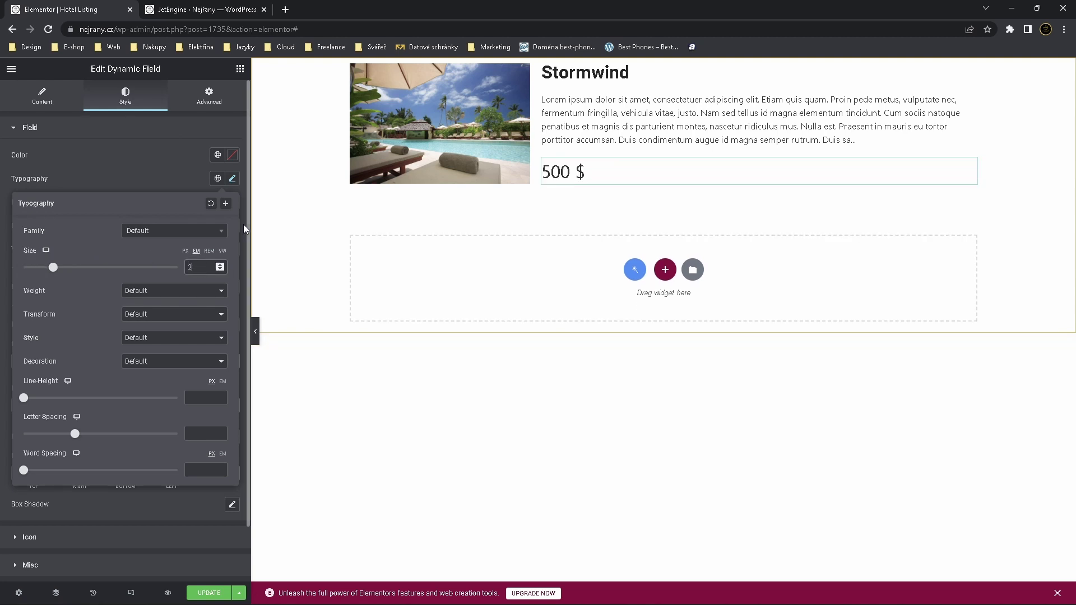
# Set the price field's text color to green #0BCC62
pyautogui.click(233, 156)
pyautogui.click(156, 298)
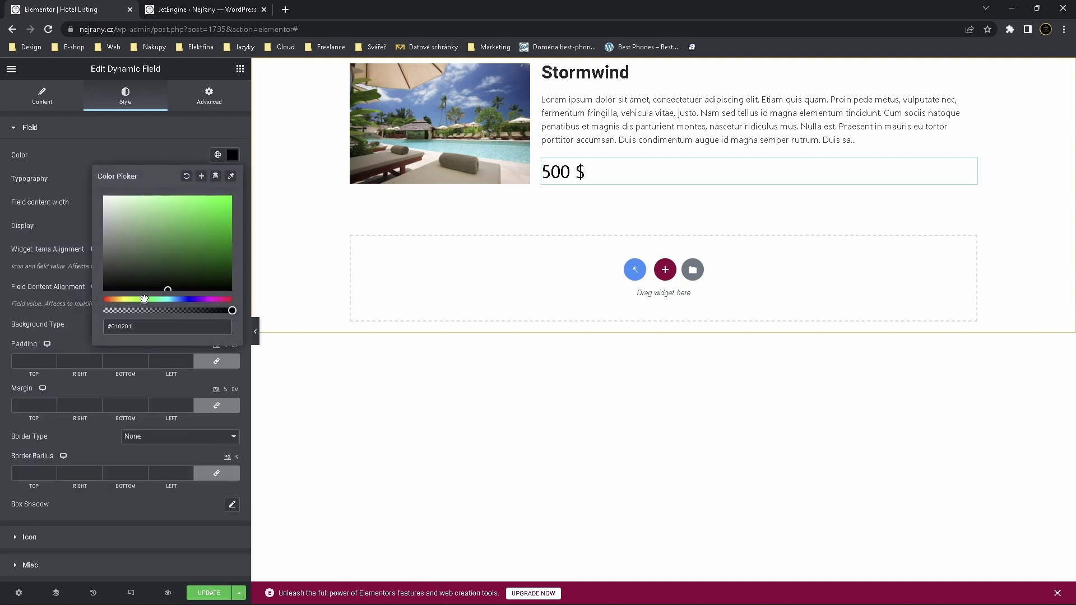
pyautogui.moveTo(208, 213); pyautogui.dragTo(237, 180)
pyautogui.moveTo(212, 238); pyautogui.dragTo(231, 220)
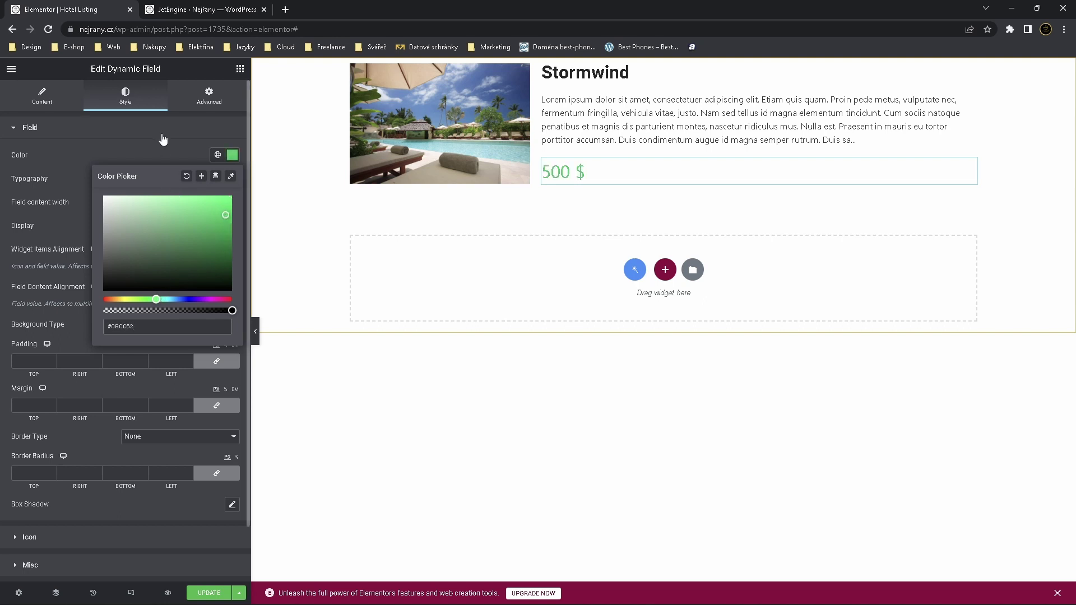
pyautogui.click(163, 138)
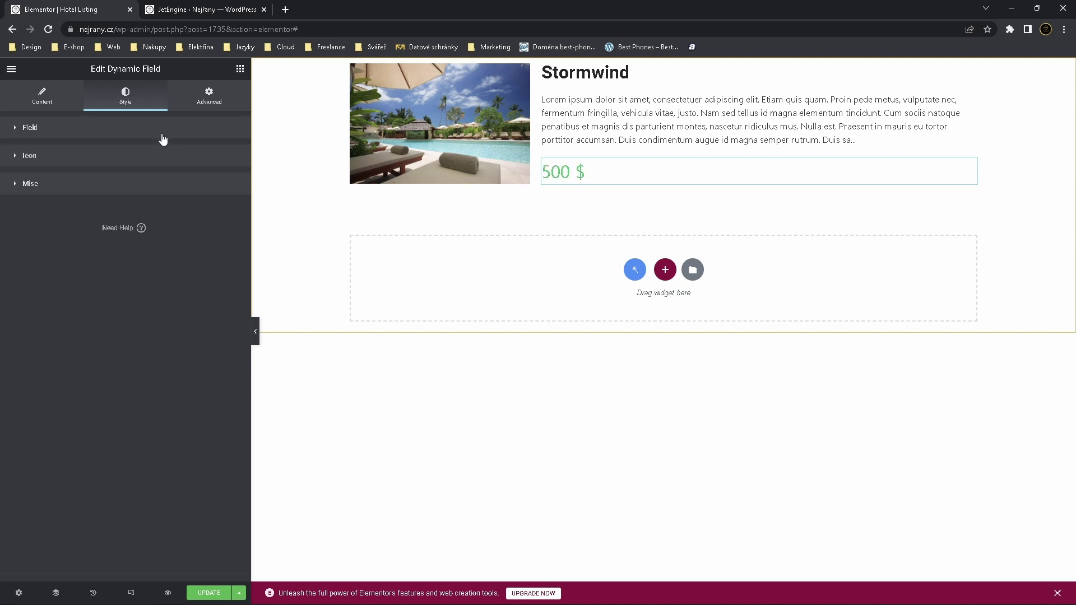
# Change the price field's font weight and update the listing item
pyautogui.click(47, 98)
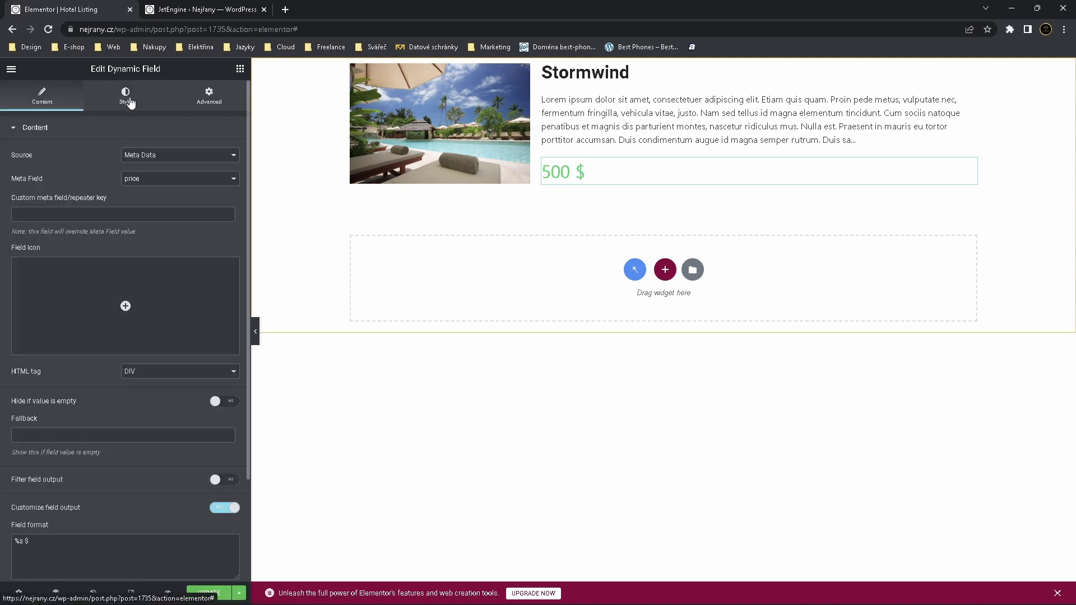
pyautogui.click(145, 98)
pyautogui.click(232, 179)
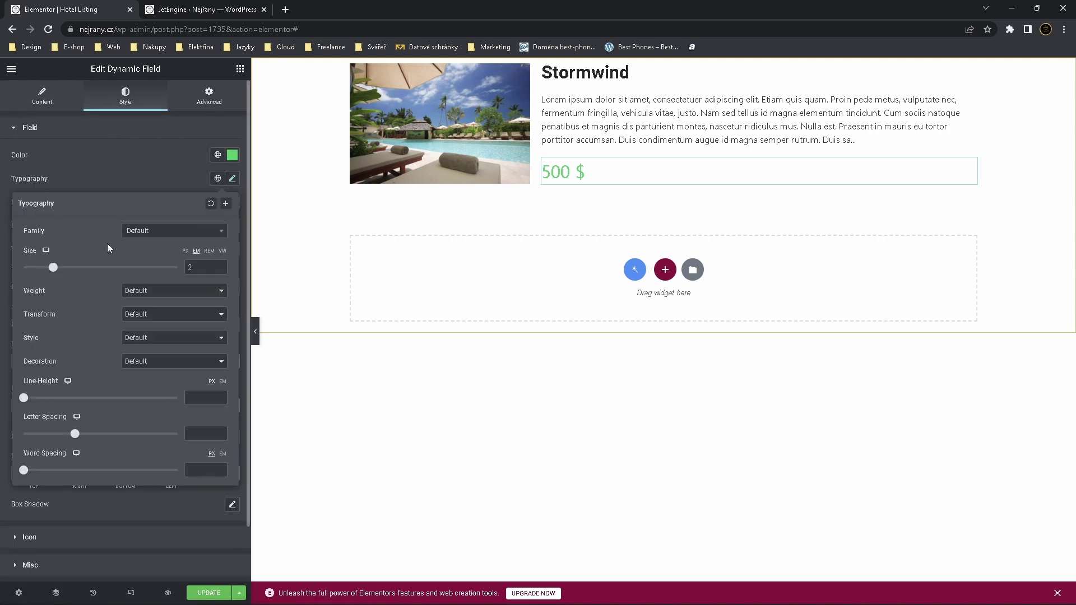
pyautogui.click(171, 292)
pyautogui.click(153, 371)
pyautogui.click(213, 597)
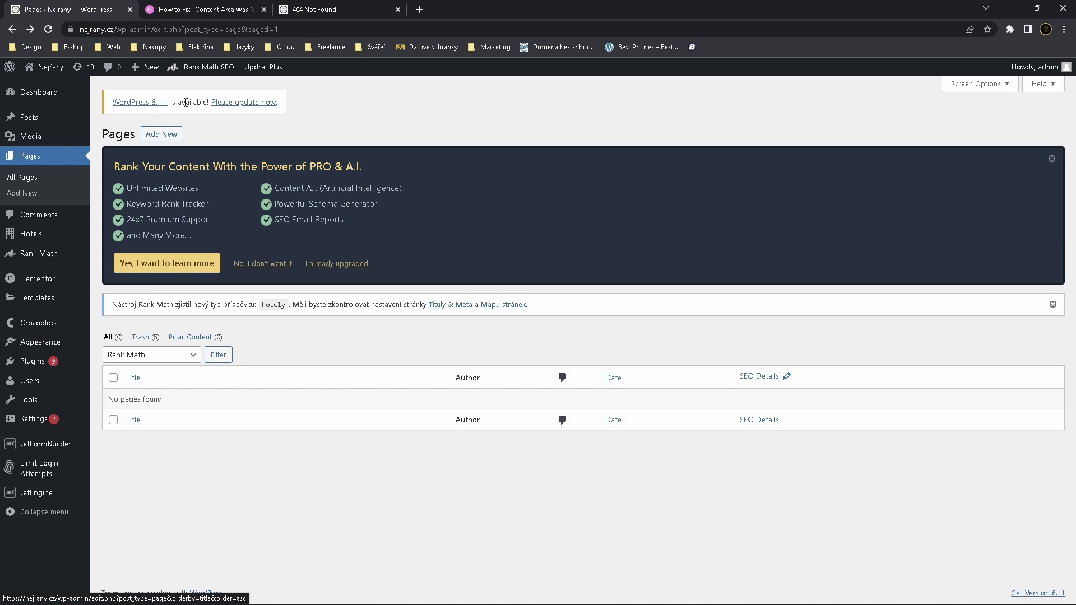
# Add a new WordPress page titled Hotel Page
pyautogui.click(170, 138)
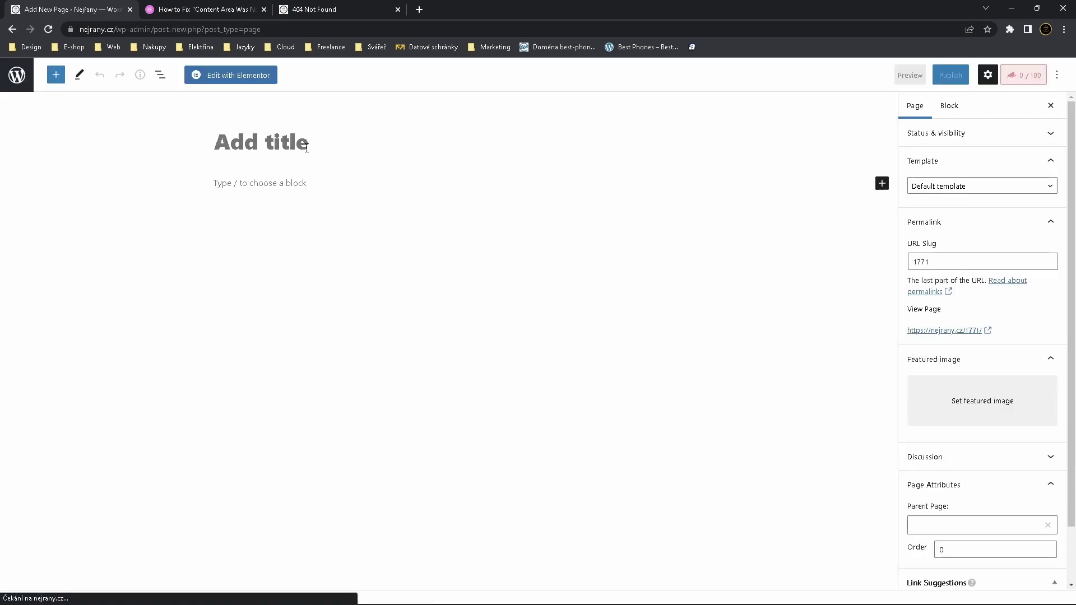
pyautogui.write('Ho')
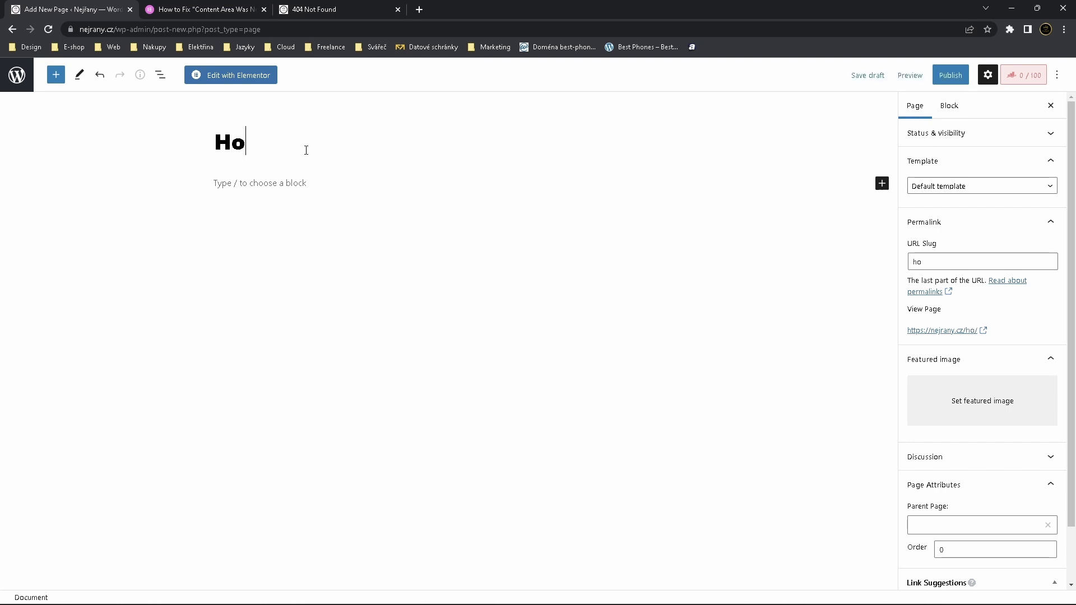
pyautogui.write('tel Page')
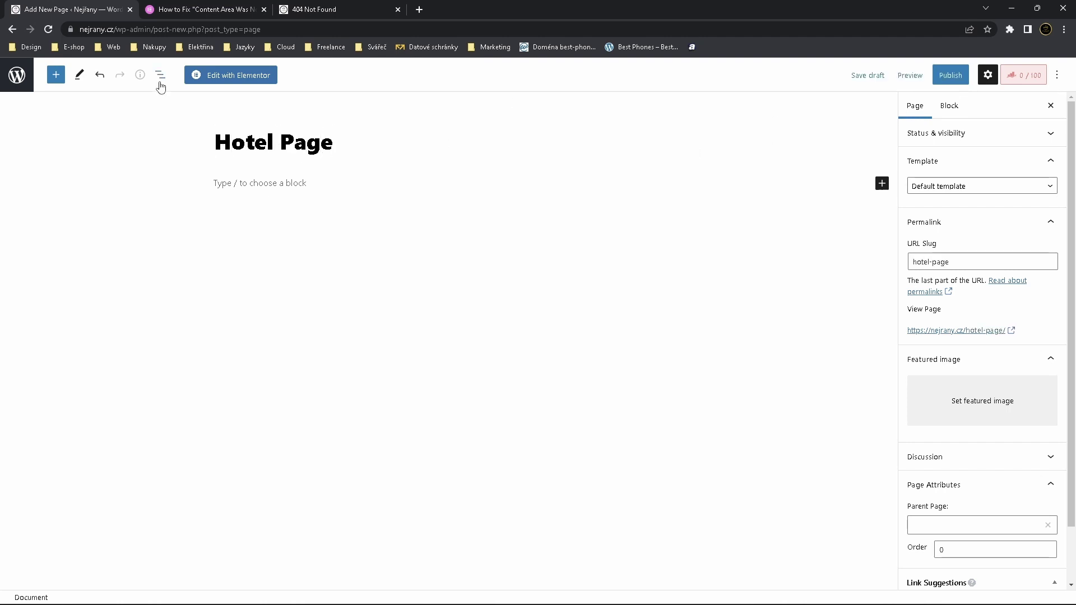
# Open the Hotel Page in the Elementor editor and add a Listing Grid widget to its empty section
pyautogui.click(229, 75)
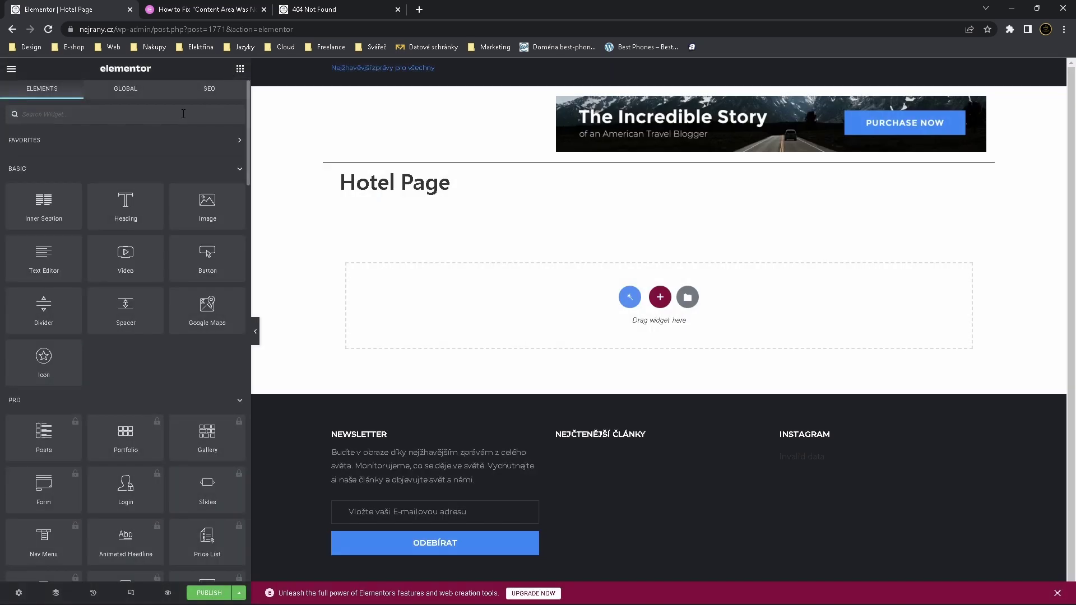
pyautogui.write('listin')
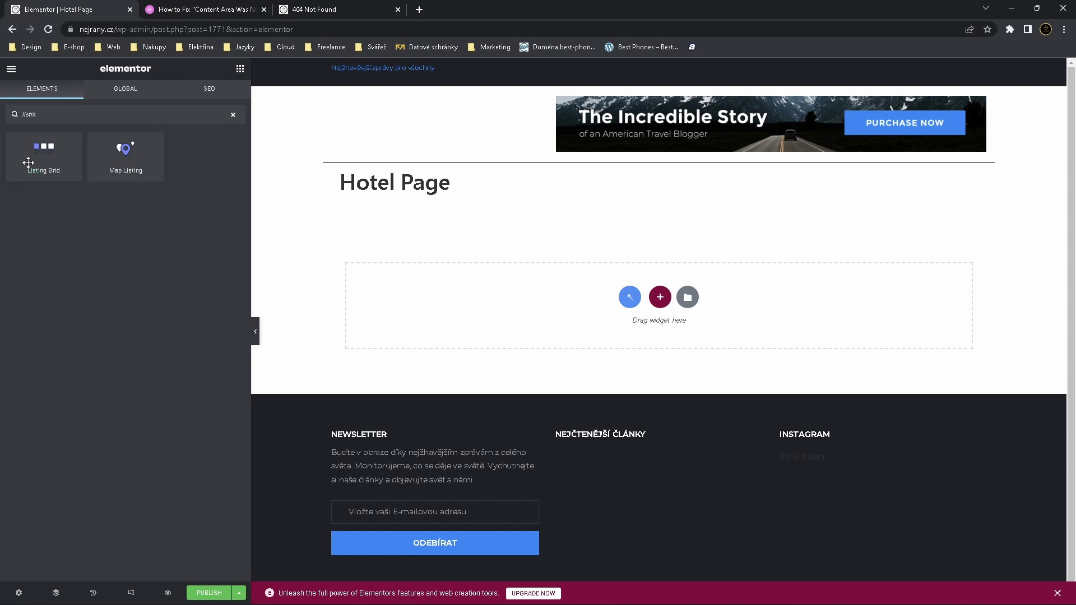
pyautogui.moveTo(29, 161); pyautogui.dragTo(656, 331)
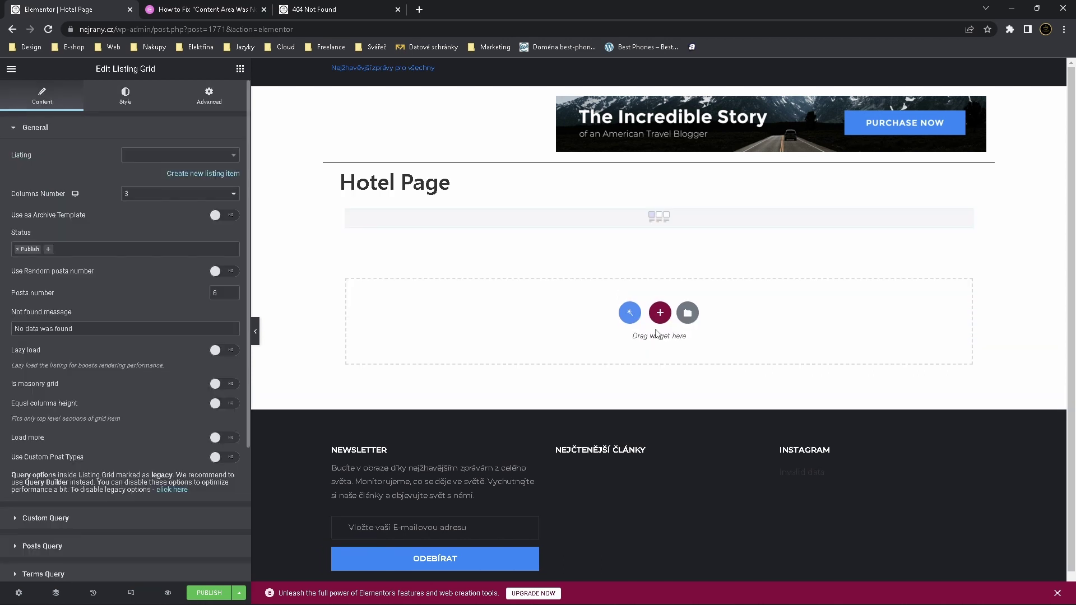
# Set the Listing Grid to use the Hotel Listing item and show it in 1 column
pyautogui.click(223, 161)
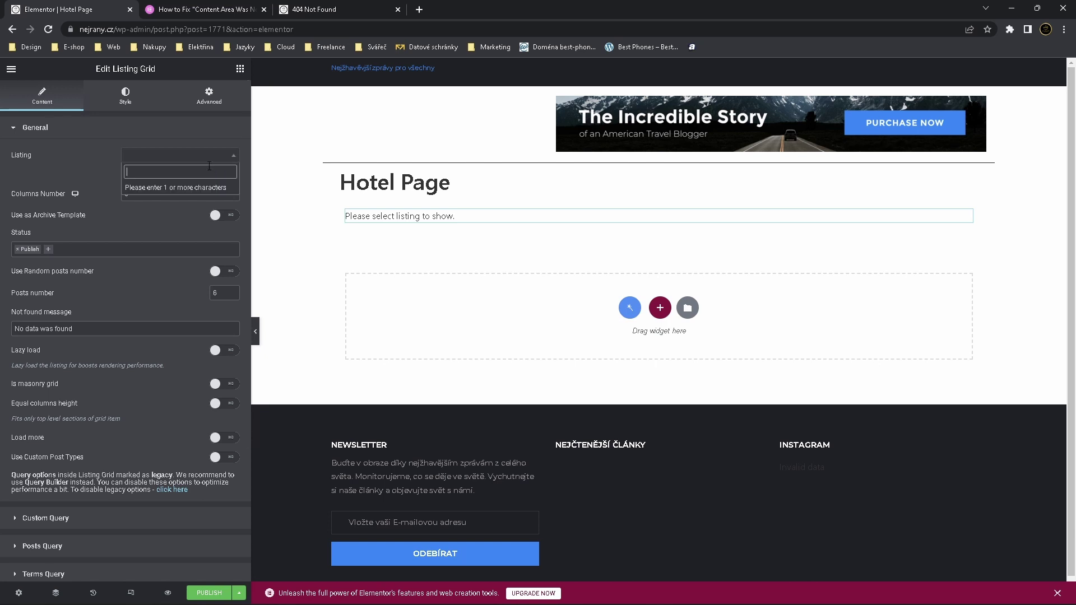
pyautogui.write('hotel')
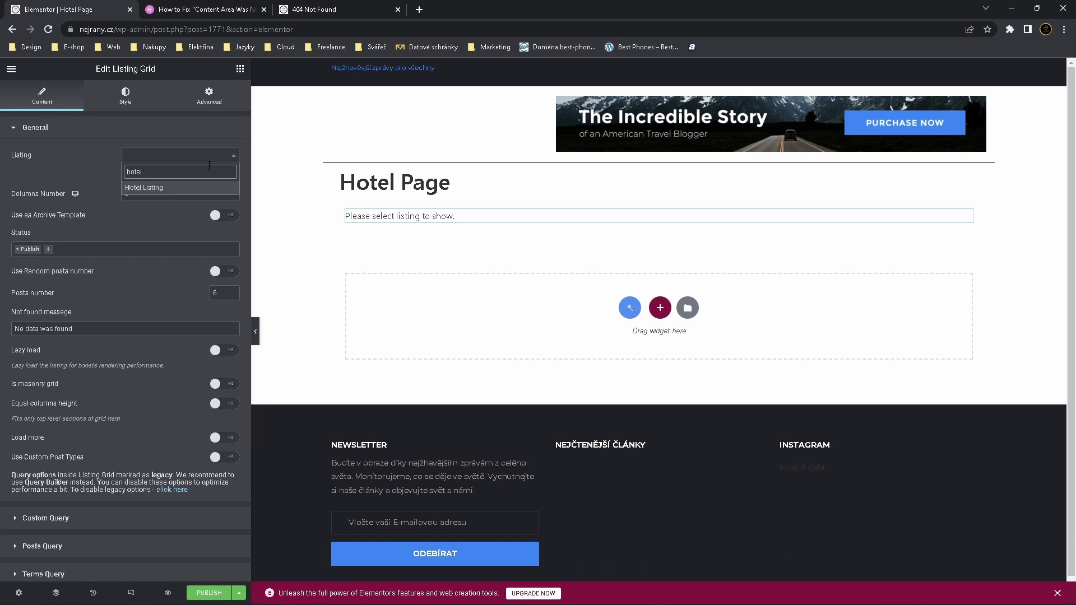
pyautogui.click(189, 191)
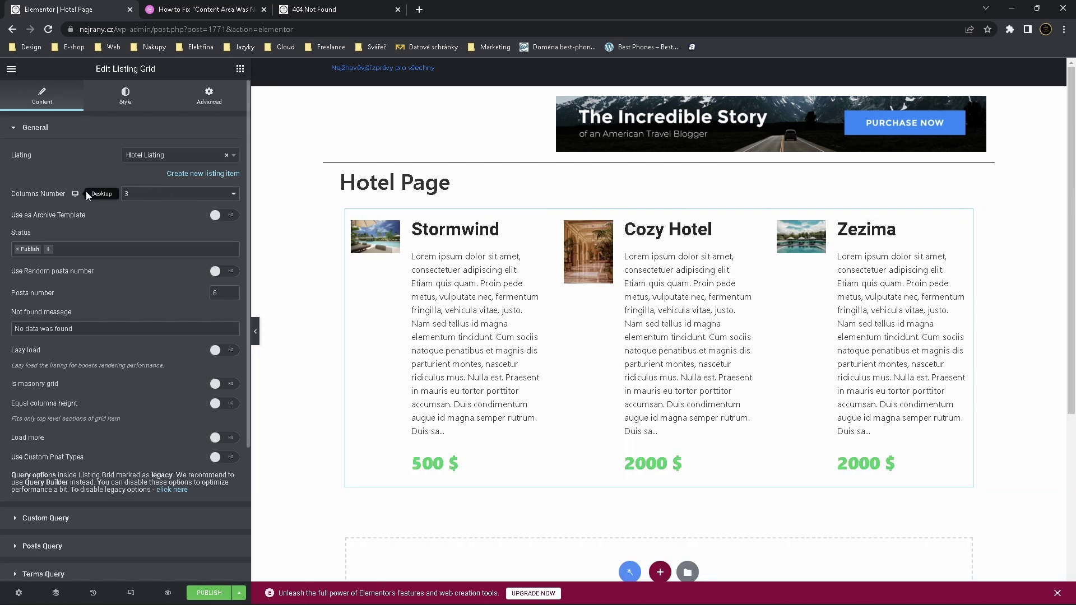
pyautogui.click(140, 195)
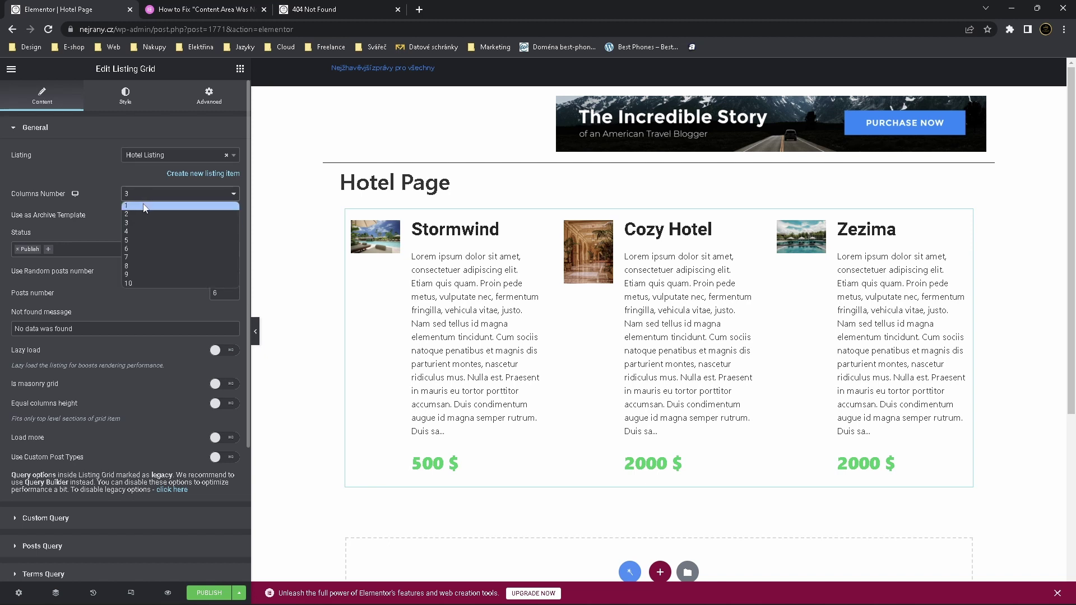
pyautogui.click(144, 205)
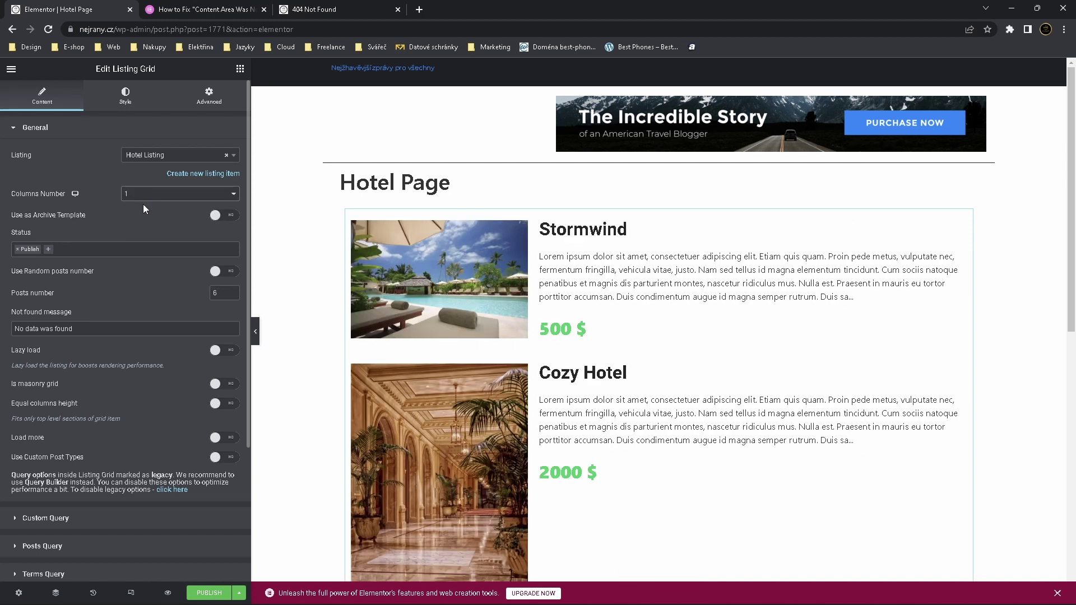